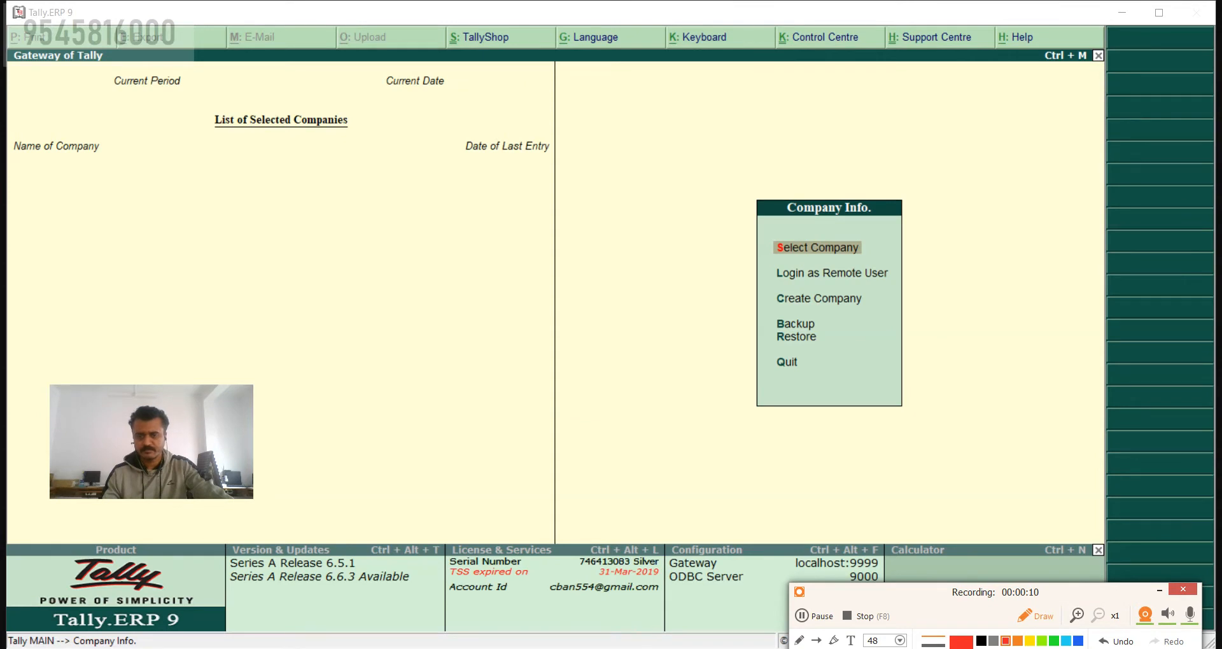
Step: Draw red rectangles around the Tally window's title bar, horizontal button bar, vertical button bar and status bar
drag(1077, 589, 1038, 597)
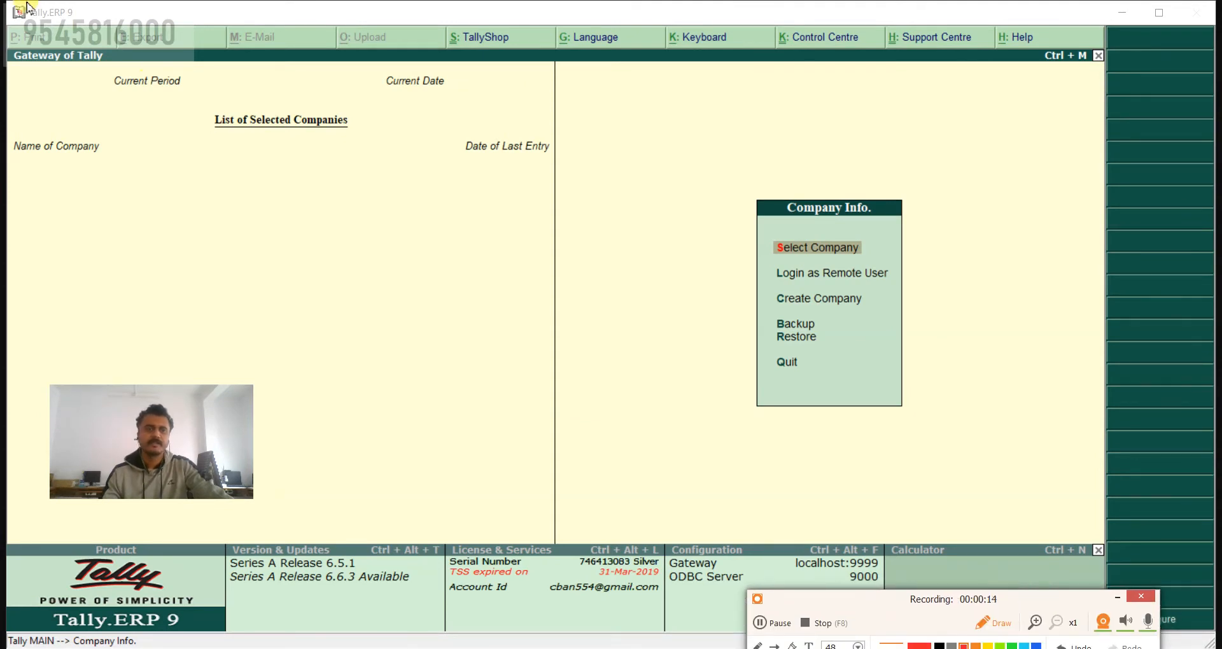
mouse_move(7, 5)
mouse_down()
mouse_move(38, 22)
mouse_move(1216, 28)
mouse_up()
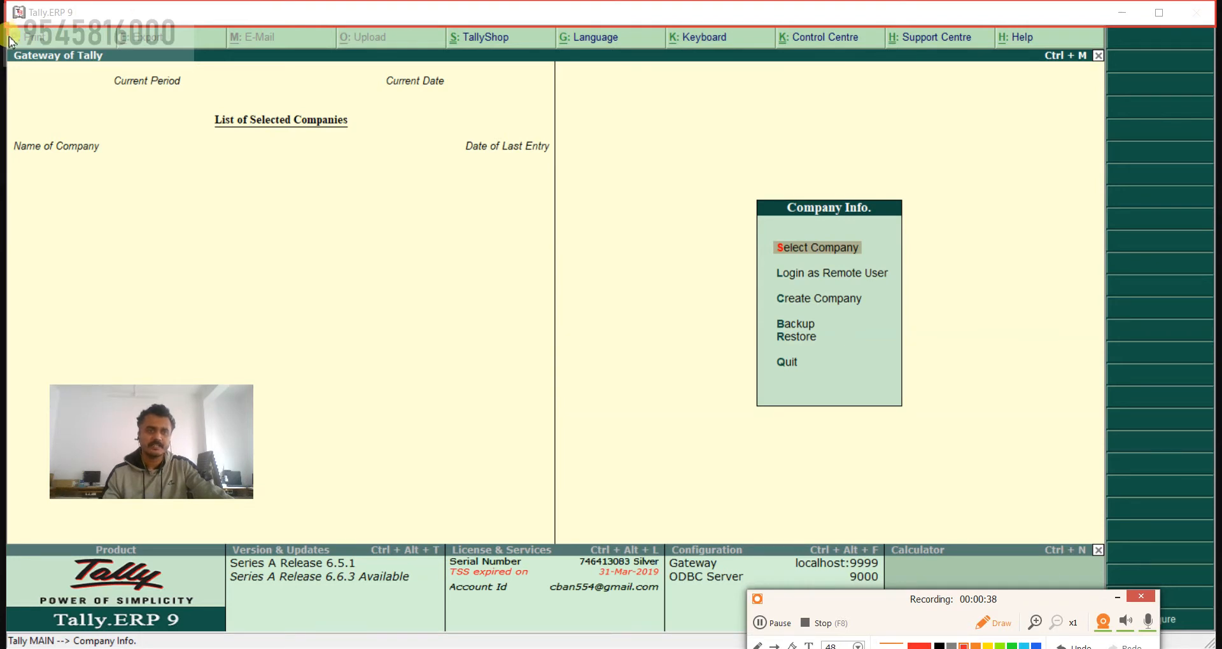
mouse_move(8, 25)
mouse_down()
mouse_move(16, 54)
mouse_move(257, 74)
mouse_move(1102, 56)
mouse_up()
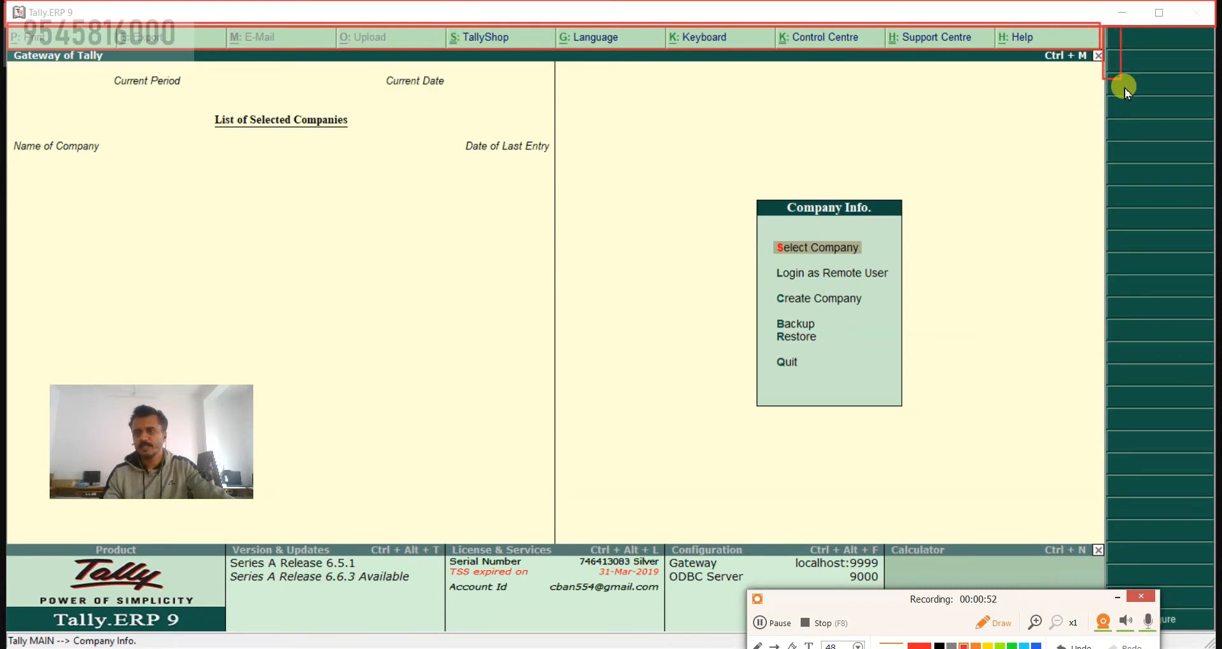
mouse_move(1125, 88)
mouse_down()
mouse_move(1209, 286)
mouse_move(1214, 637)
mouse_up()
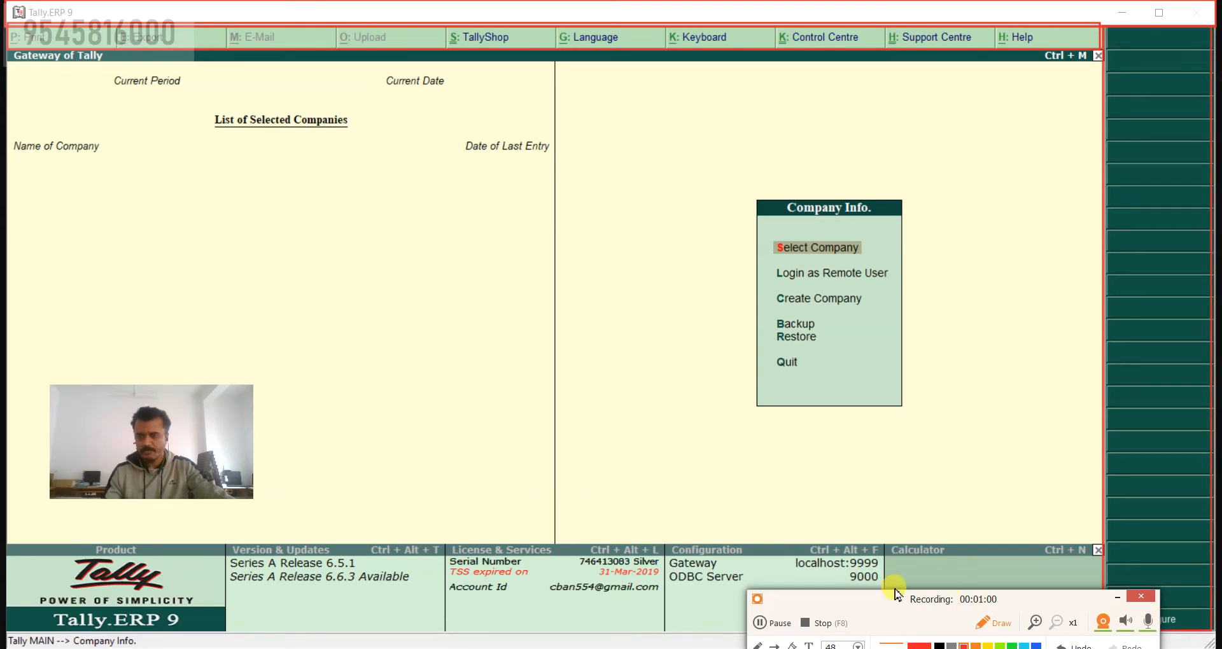
drag(826, 599, 566, 624)
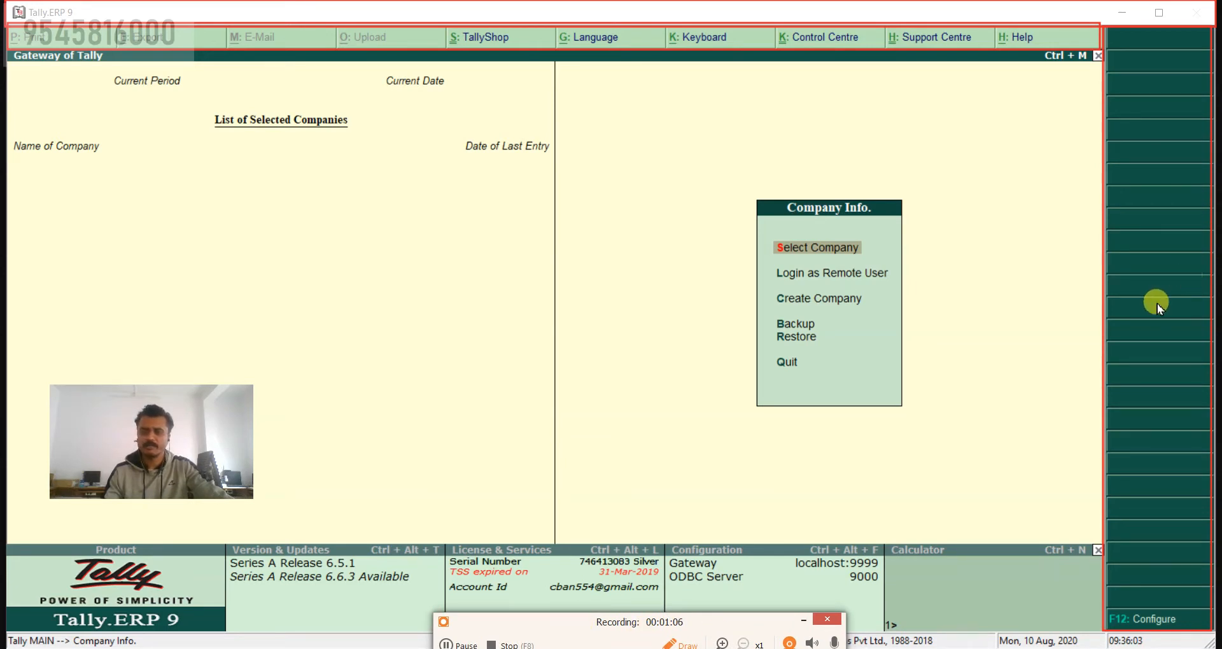
drag(735, 629, 736, 648)
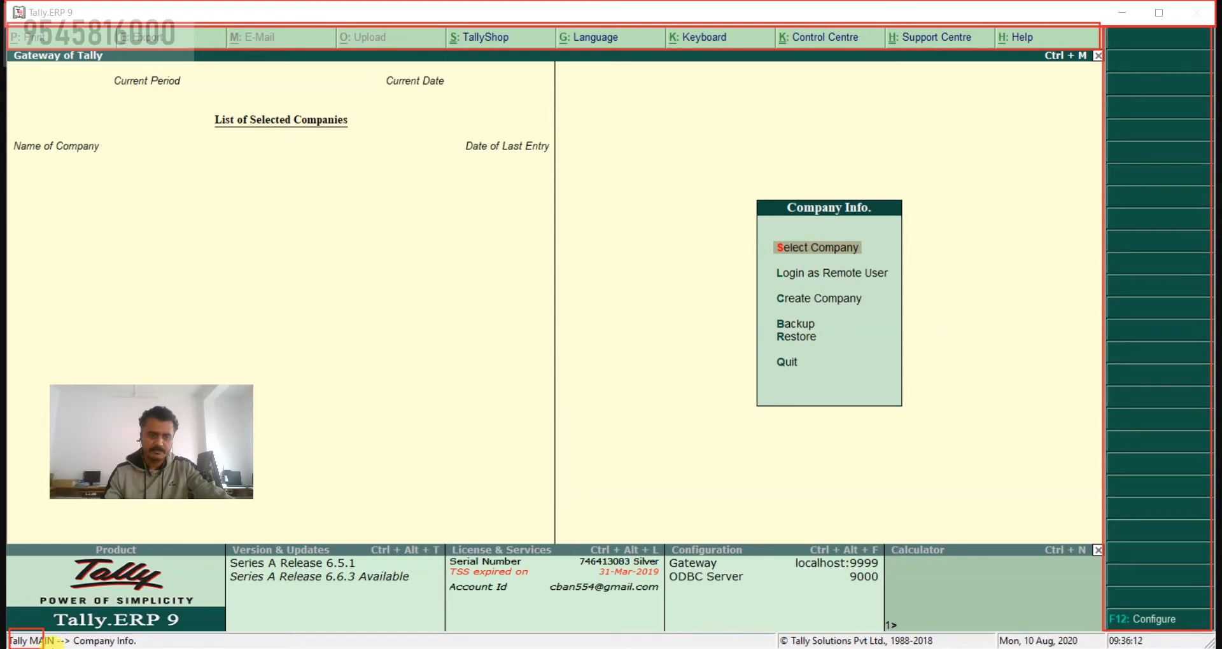
drag(53, 645, 1209, 645)
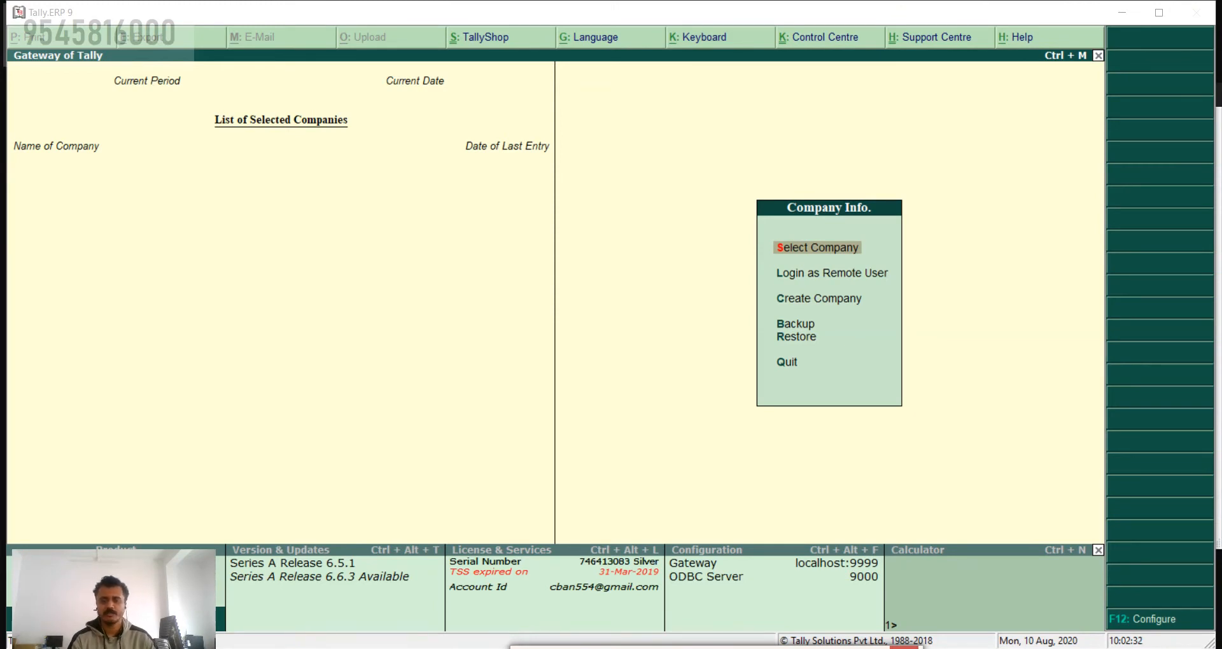
Step: Outline the title bar, both button bars and the Product-to-Calculator information panel with red rectangles
mouse_move(650, 647)
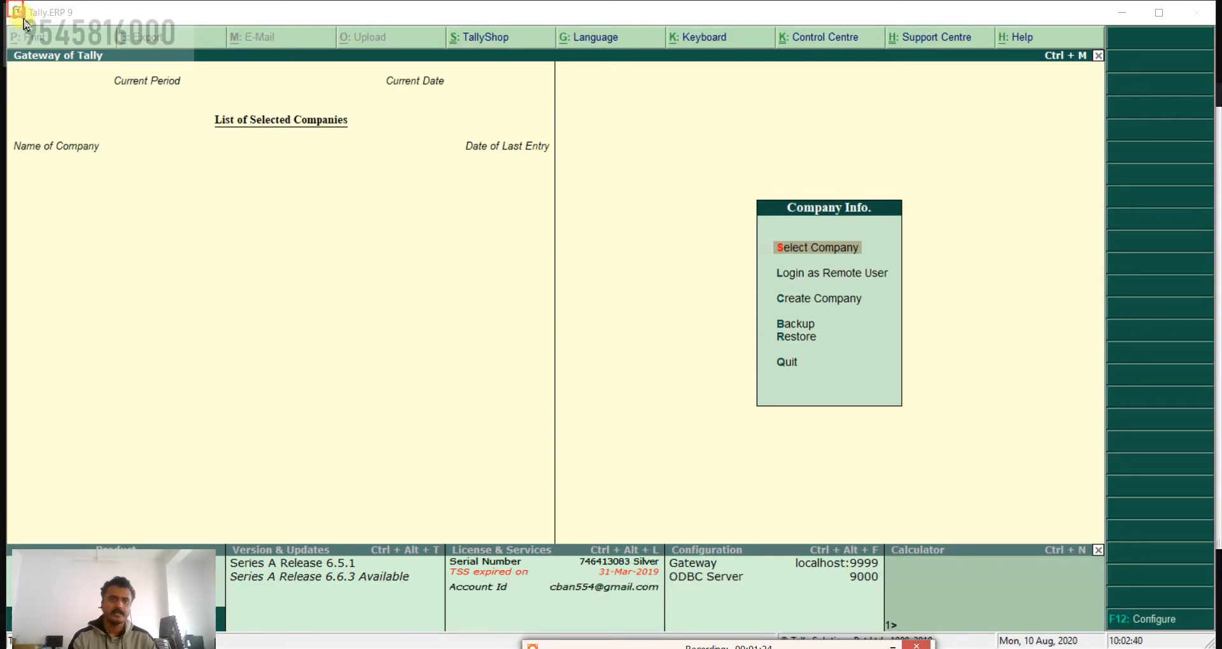
mouse_move(24, 19)
mouse_down()
mouse_move(233, 32)
mouse_move(991, 5)
mouse_move(1216, 29)
mouse_up()
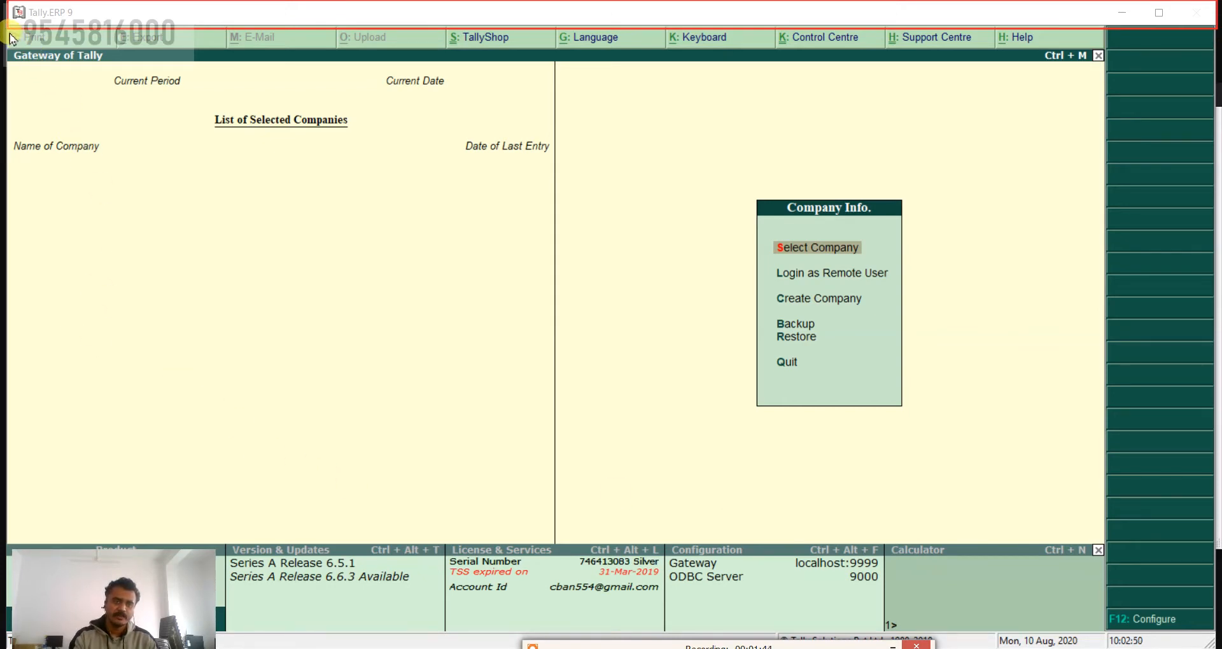
mouse_move(8, 31)
mouse_down()
mouse_move(119, 47)
mouse_move(632, 49)
mouse_move(1056, 36)
mouse_move(1102, 55)
mouse_up()
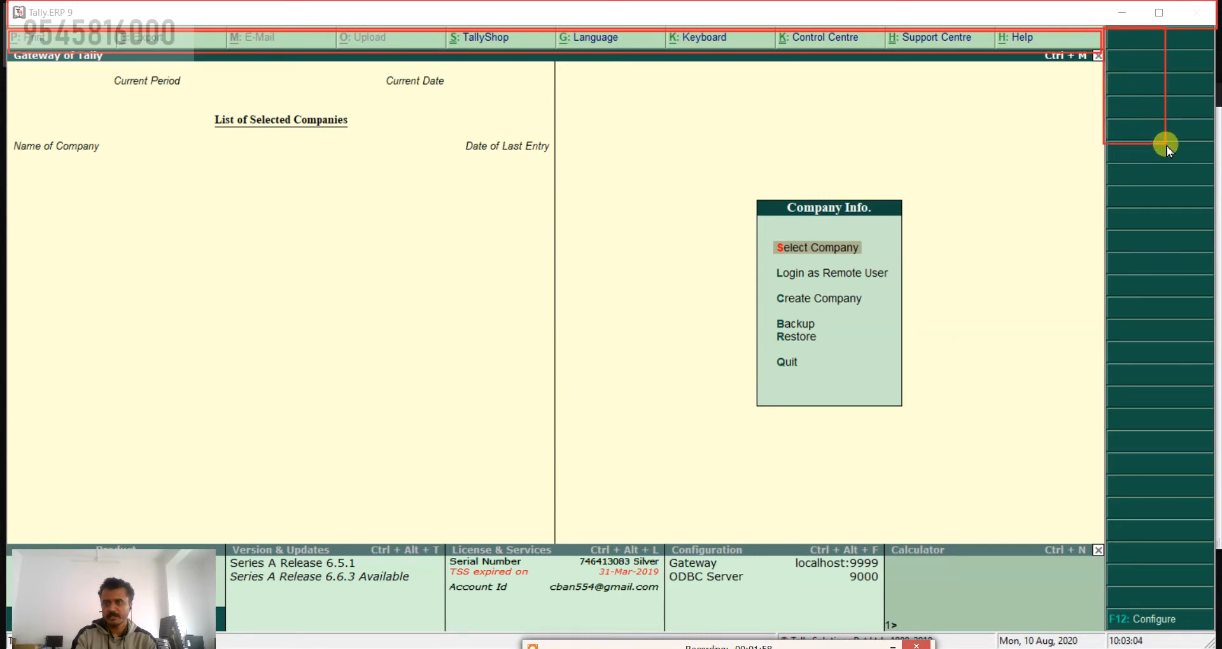
mouse_move(1167, 145)
mouse_down()
mouse_move(1213, 227)
mouse_move(1214, 635)
mouse_up()
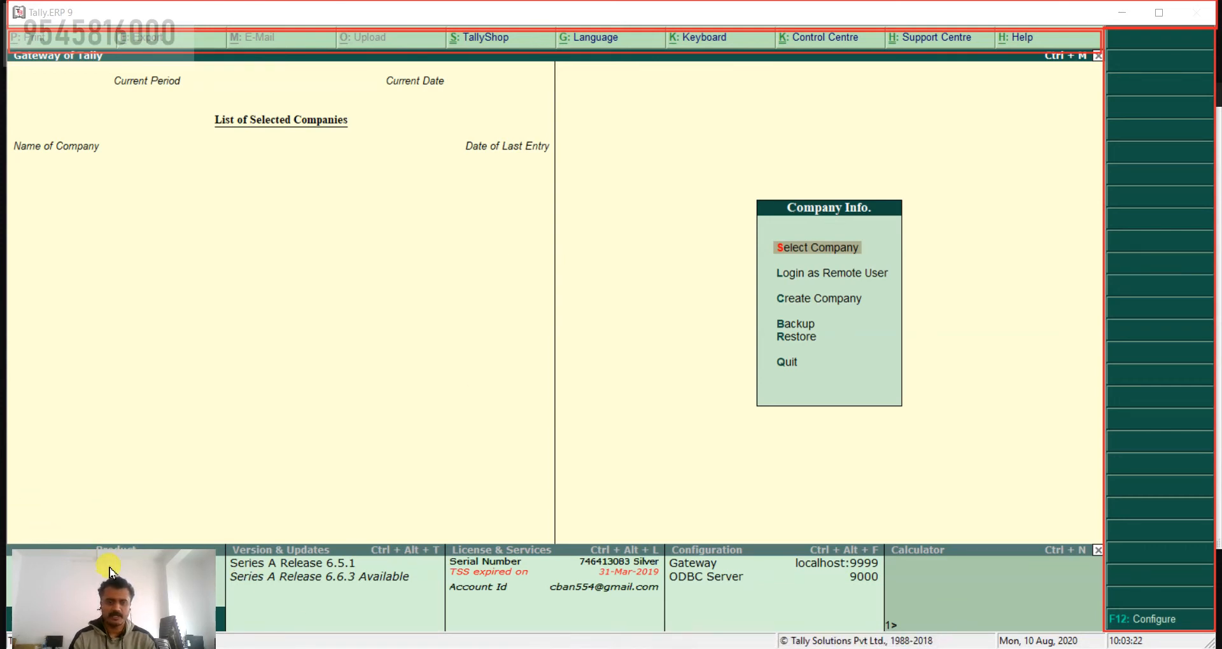
drag(108, 566, 121, 284)
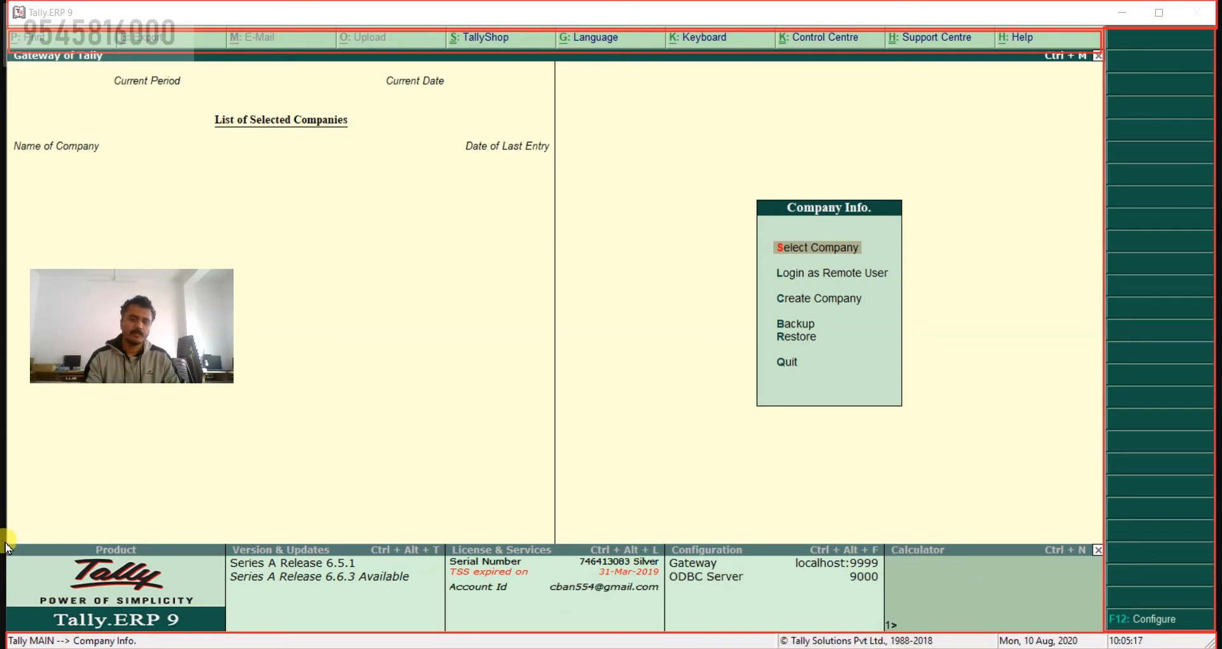
mouse_move(7, 546)
mouse_down()
mouse_move(19, 566)
mouse_move(245, 613)
mouse_move(1109, 641)
mouse_up()
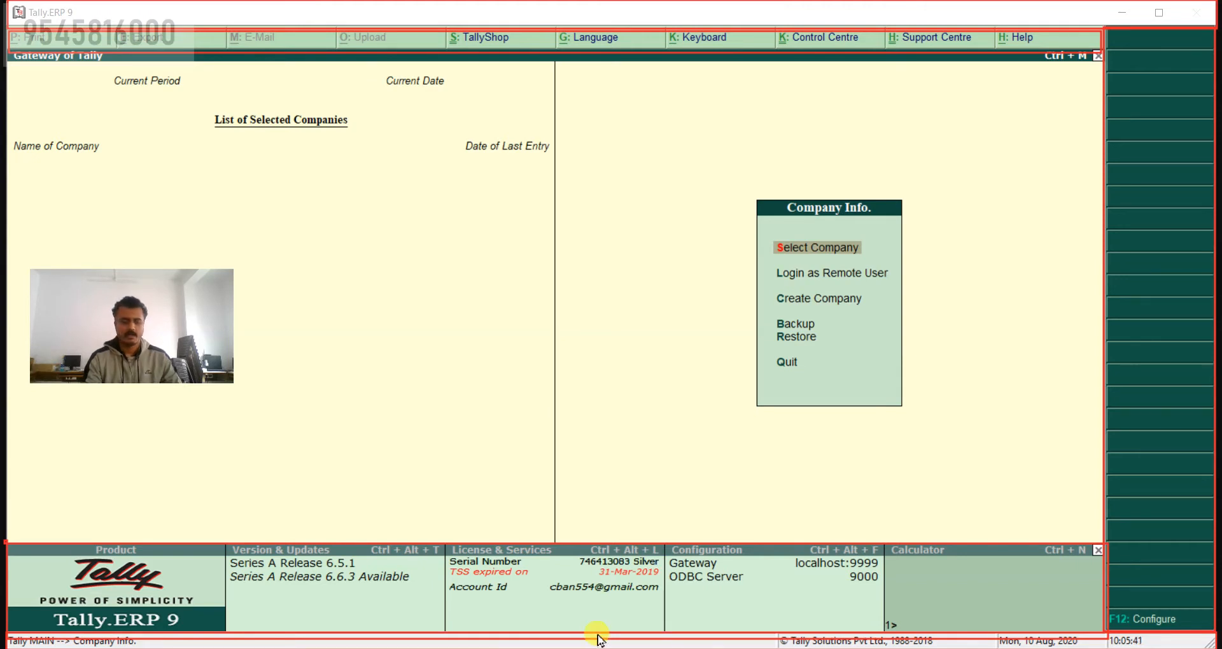
key(alt+Tab)
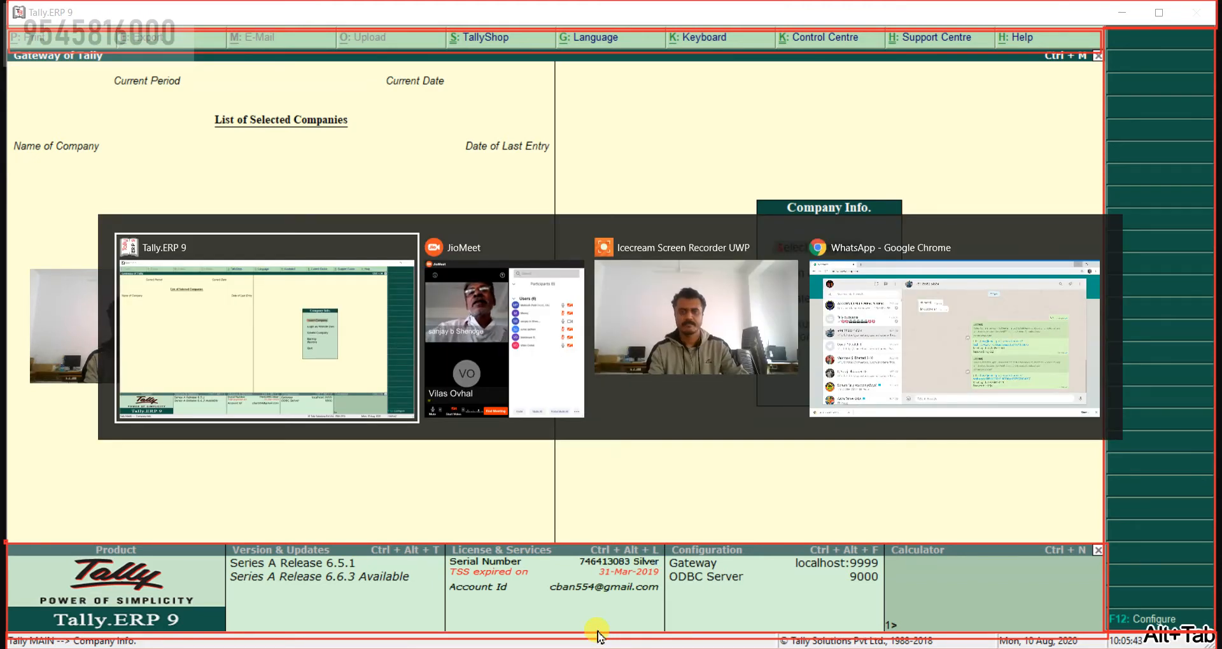
key(alt+Tab)
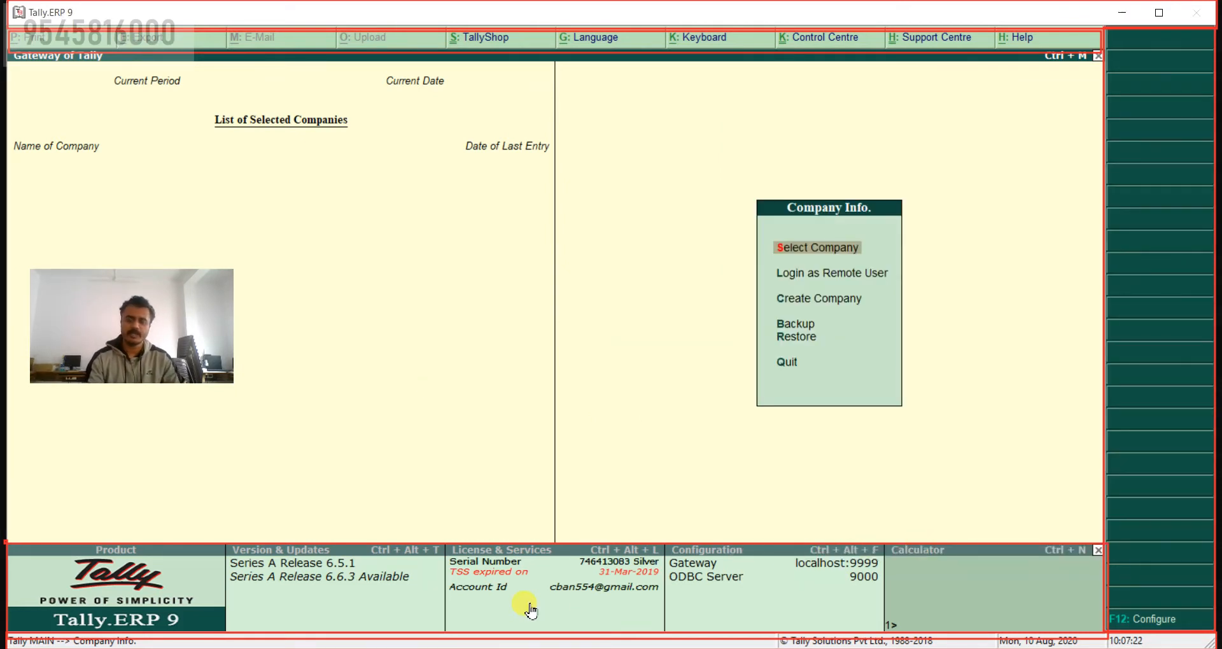
drag(209, 298, 206, 582)
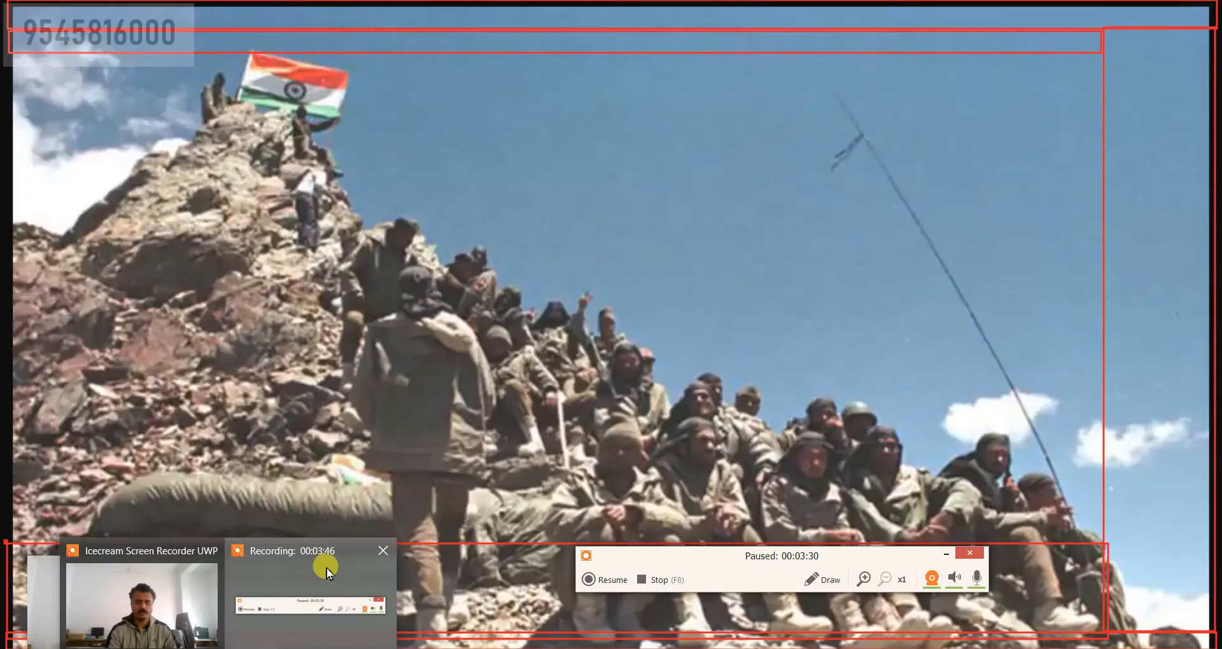
Step: Outline the Gateway of Tally work area with a red rectangle and draw a red line along its central divider
click(327, 568)
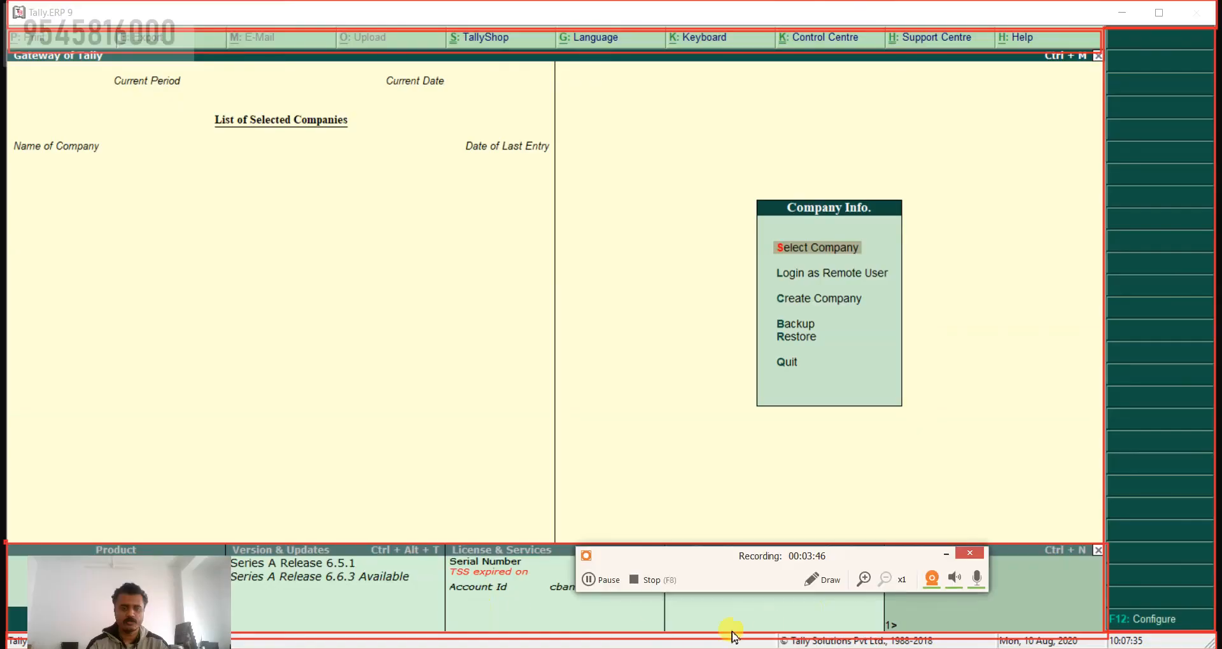
click(821, 579)
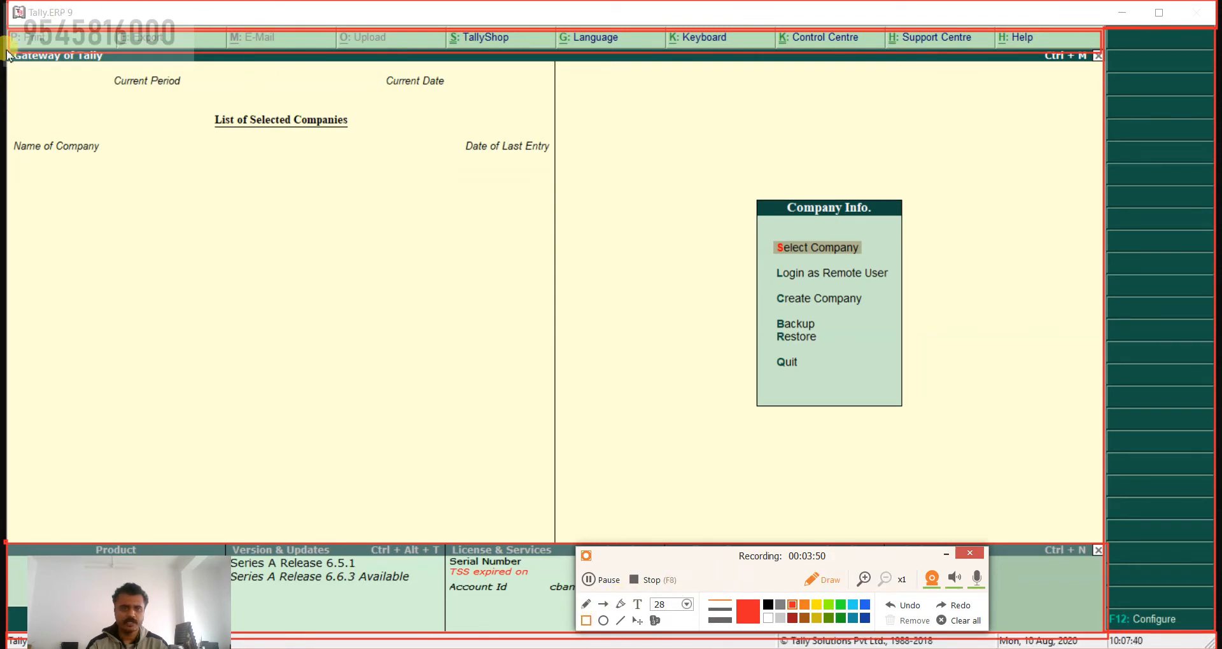
mouse_move(7, 55)
mouse_down()
mouse_move(885, 479)
mouse_move(1114, 551)
mouse_move(1102, 544)
mouse_up()
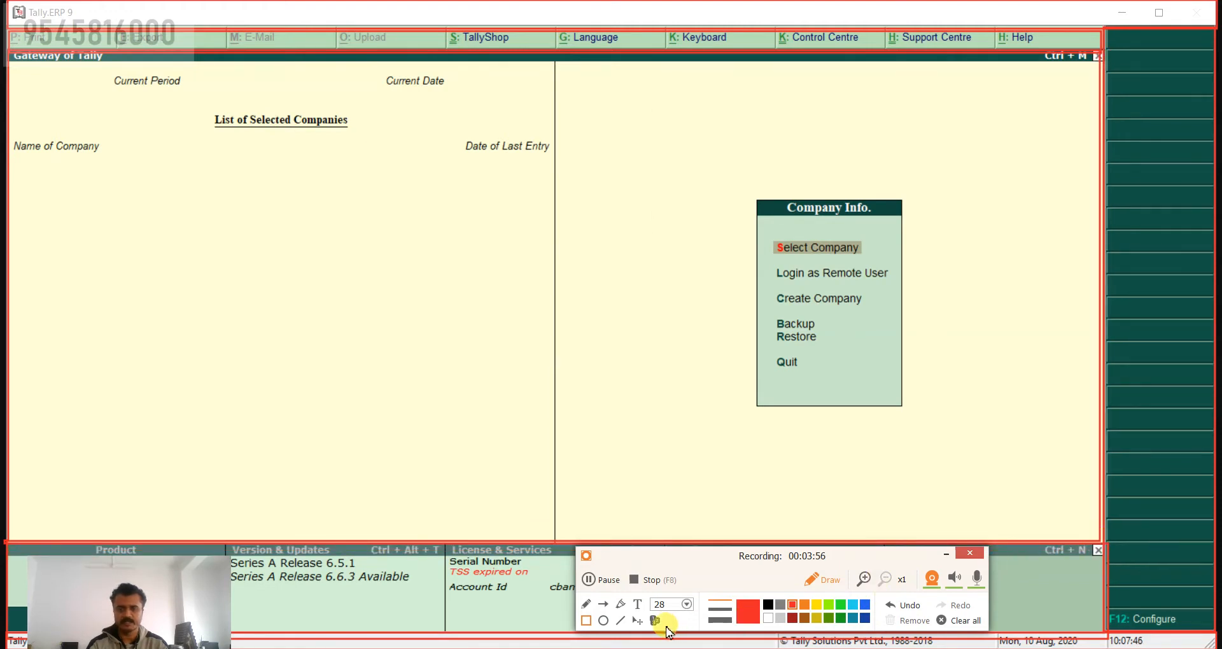
click(621, 621)
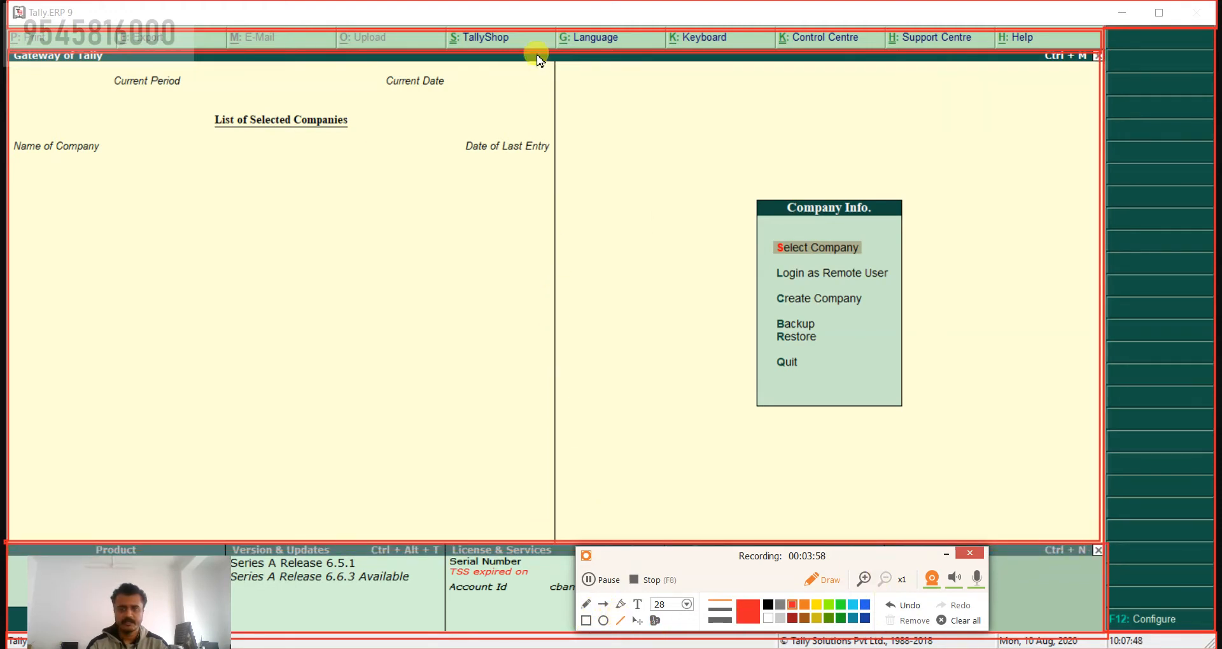
drag(552, 56, 555, 540)
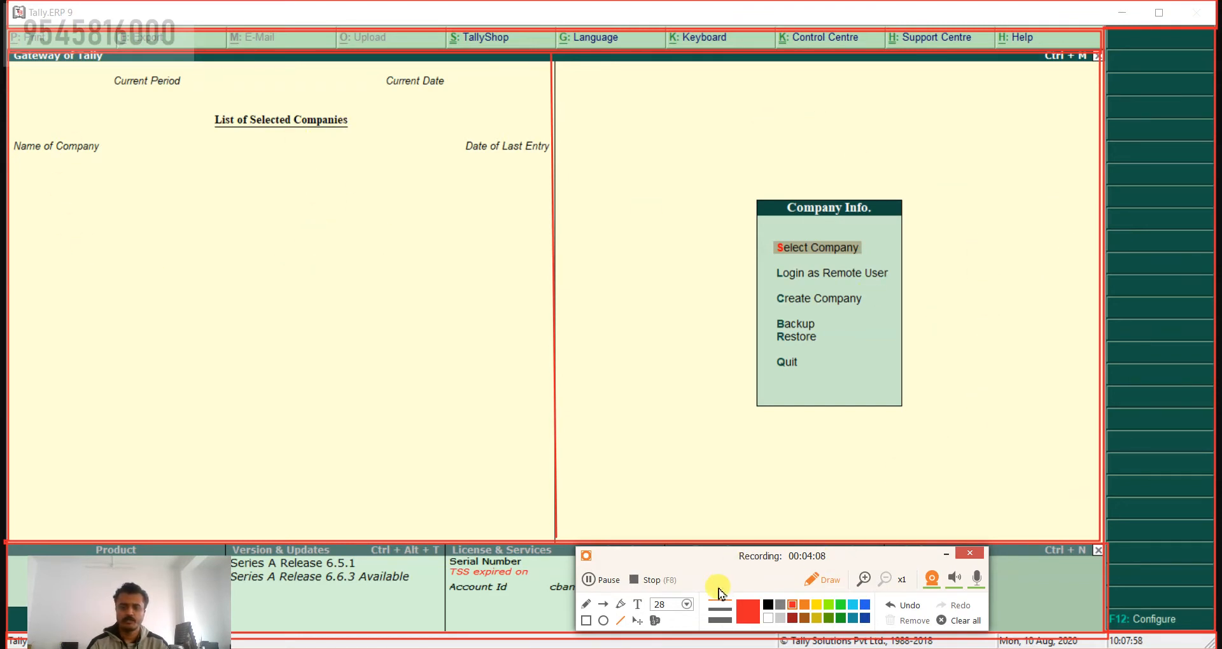
Step: Add a red text annotation beside the Company Info. options, listing S, L, C, B and R on separate lines
click(637, 606)
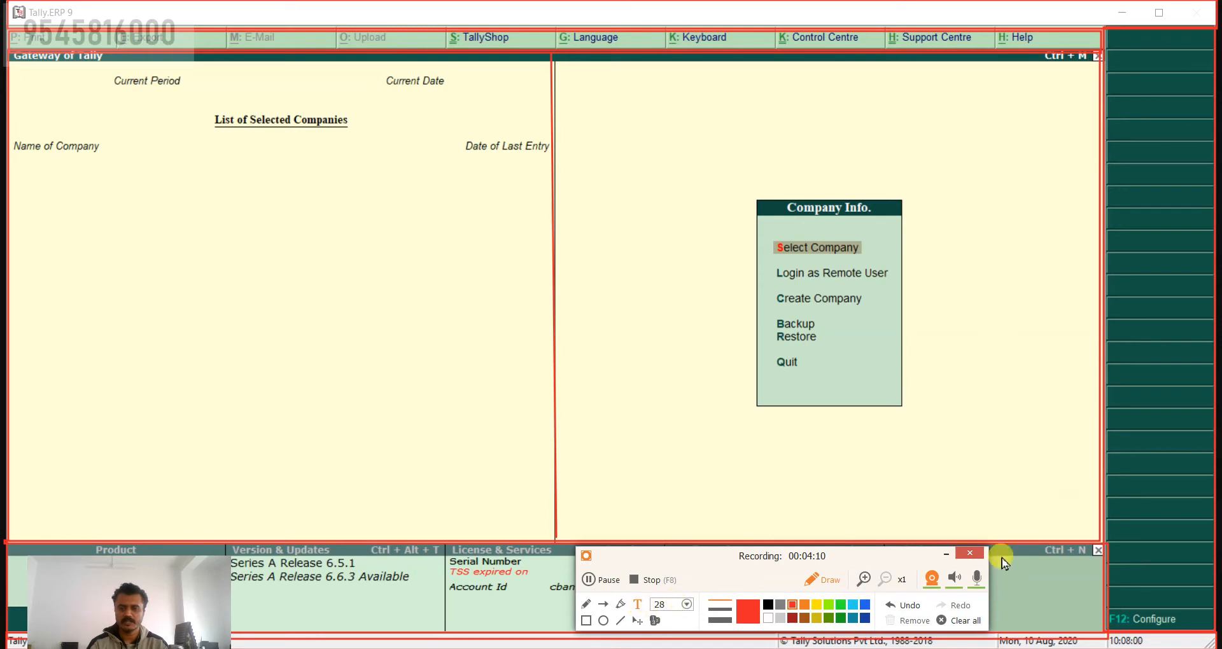
click(947, 553)
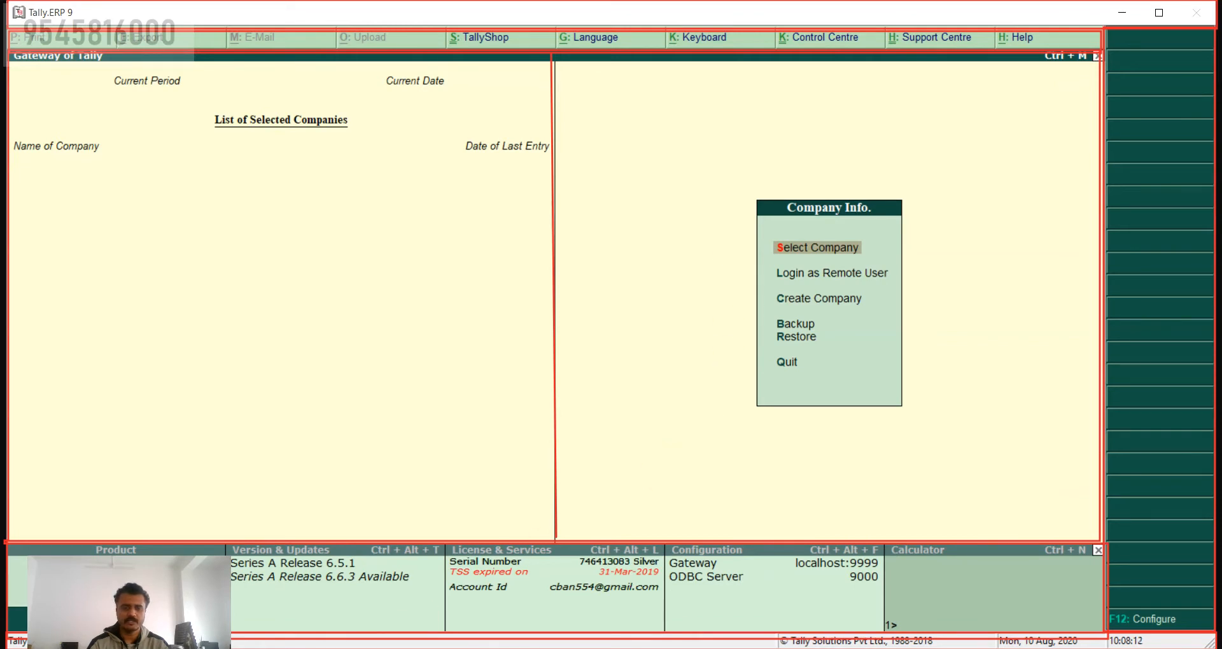
click(228, 648)
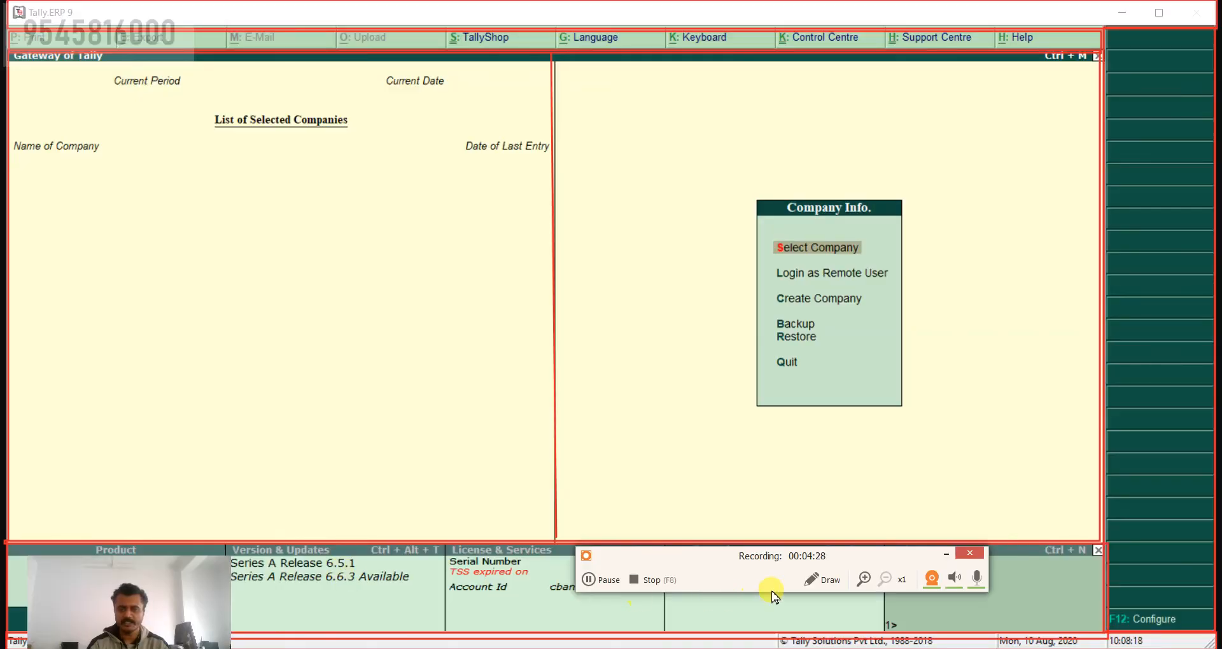
click(831, 580)
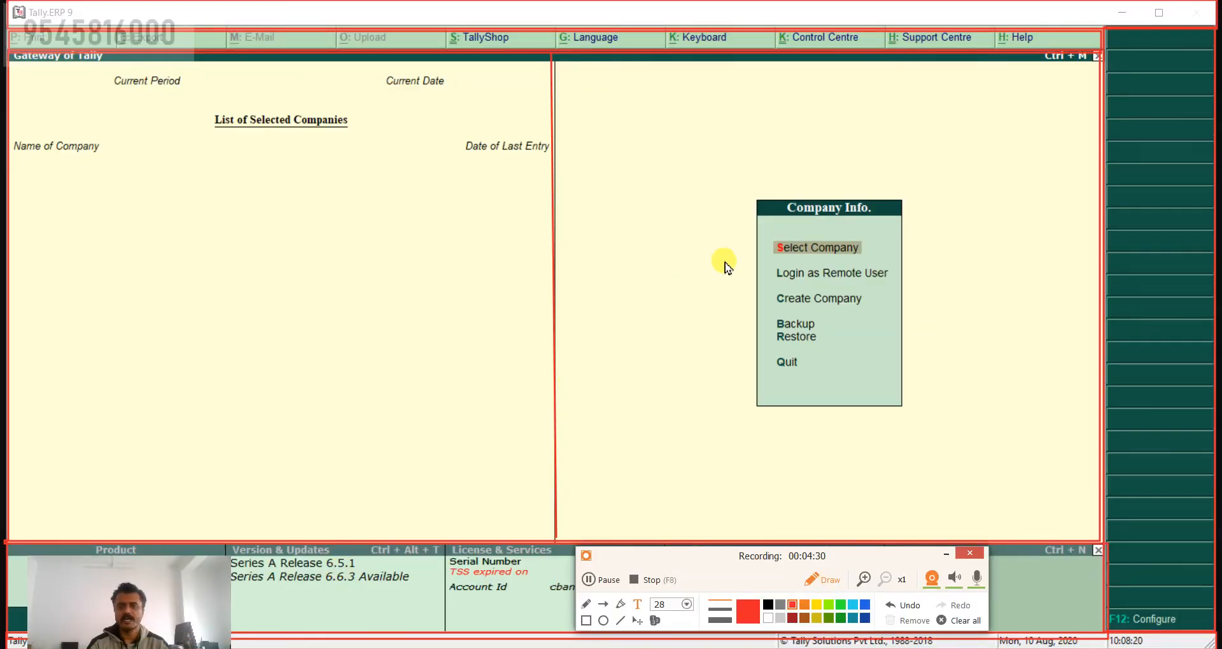
drag(857, 553, 878, 614)
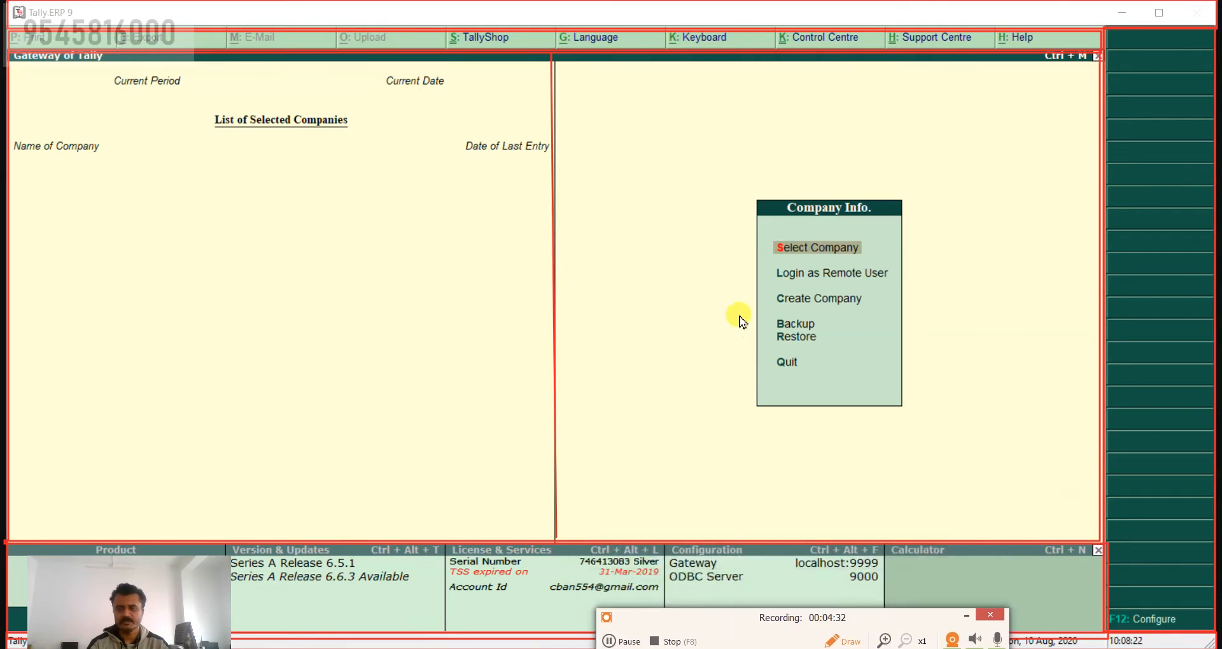
drag(709, 231, 708, 255)
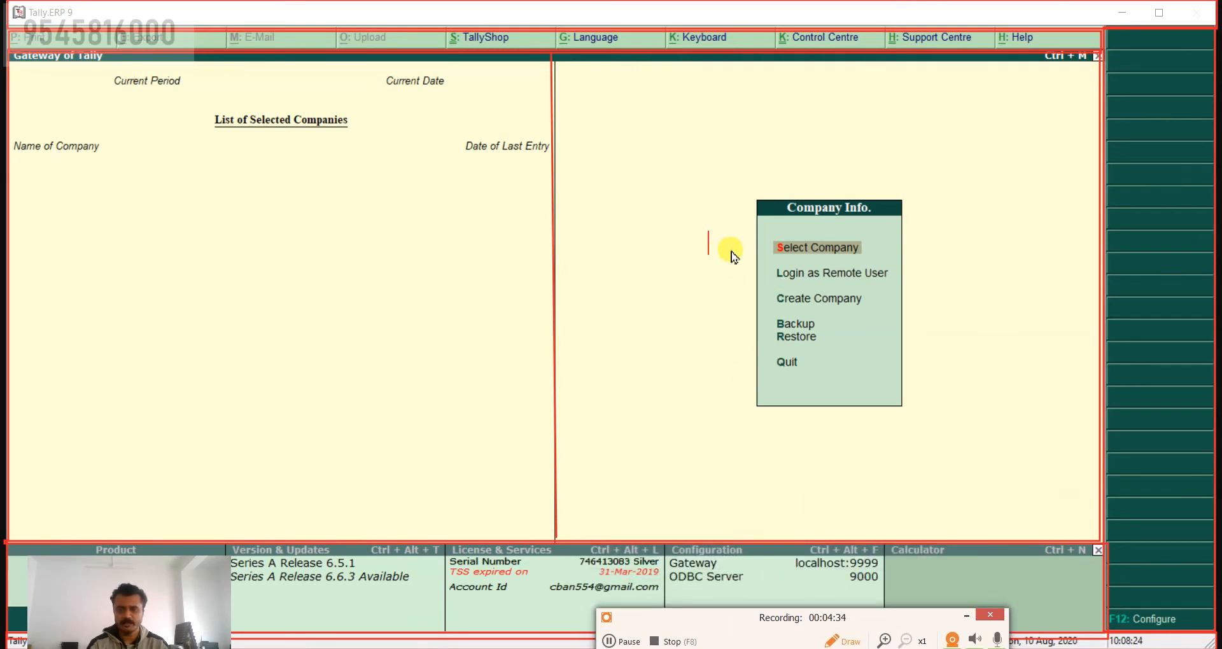
text(S)
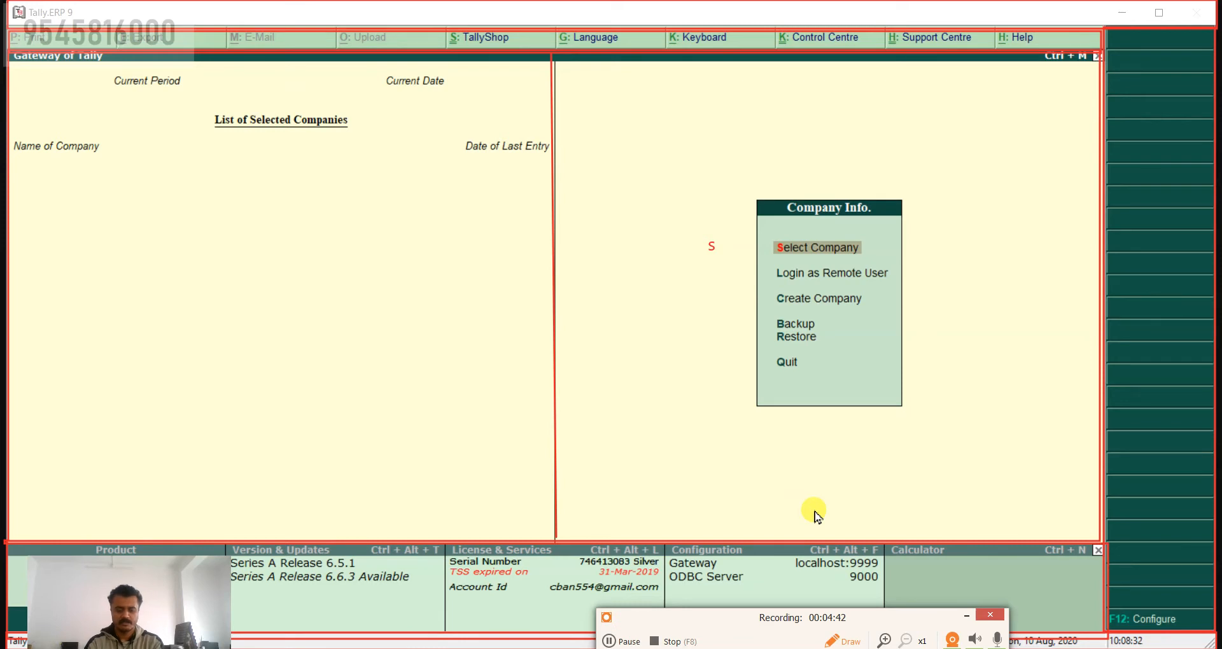
key(Return)
text(L)
key(Return)
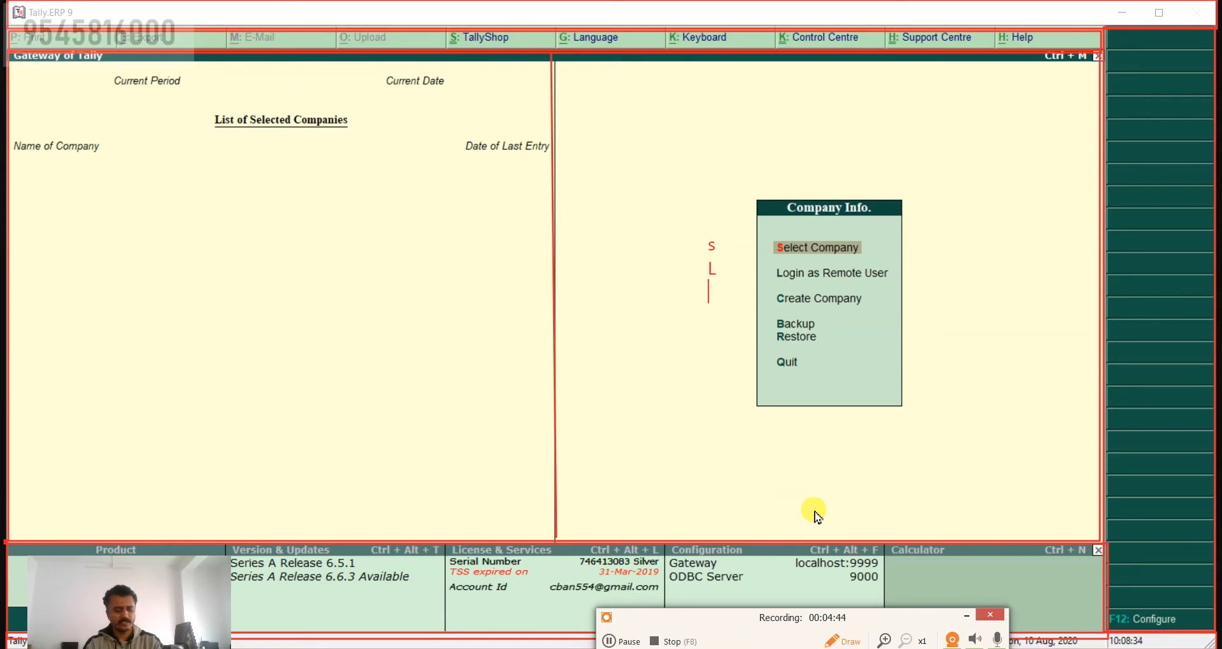
text(C)
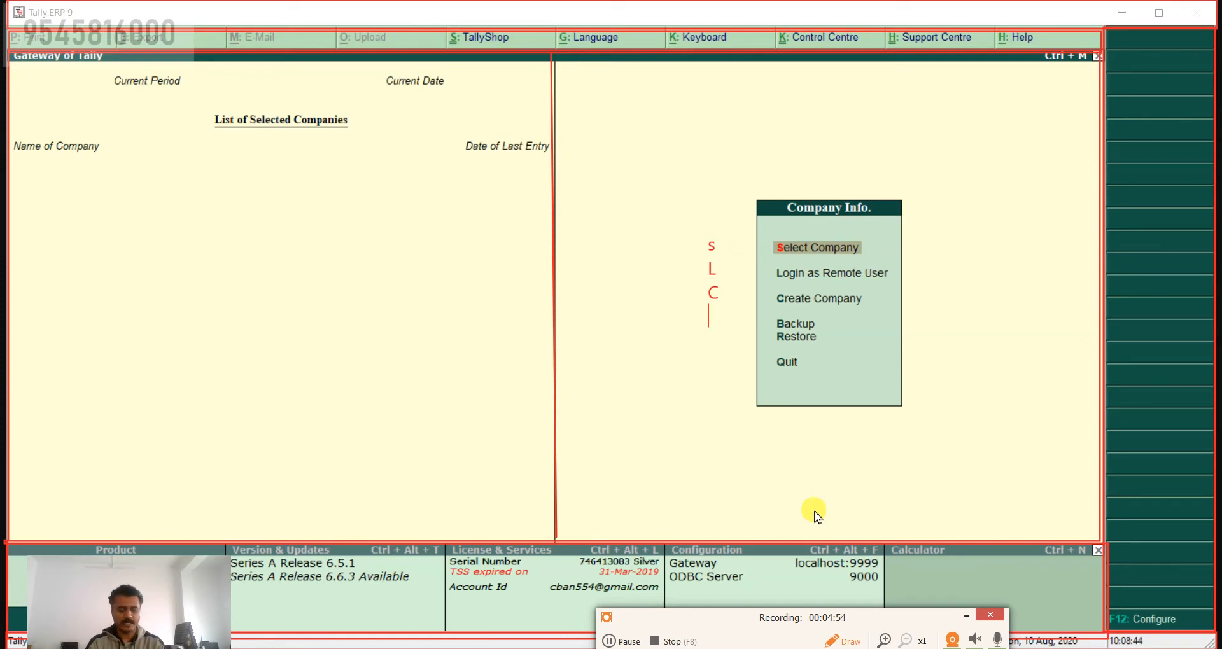
text(B)
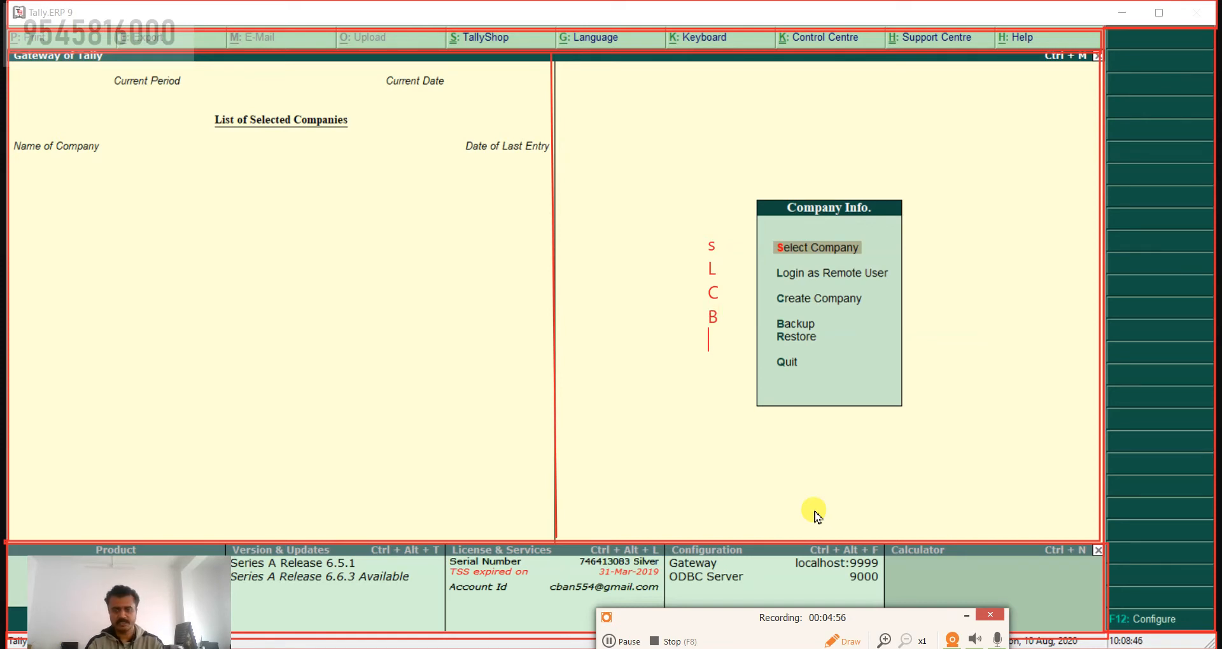
text(R)
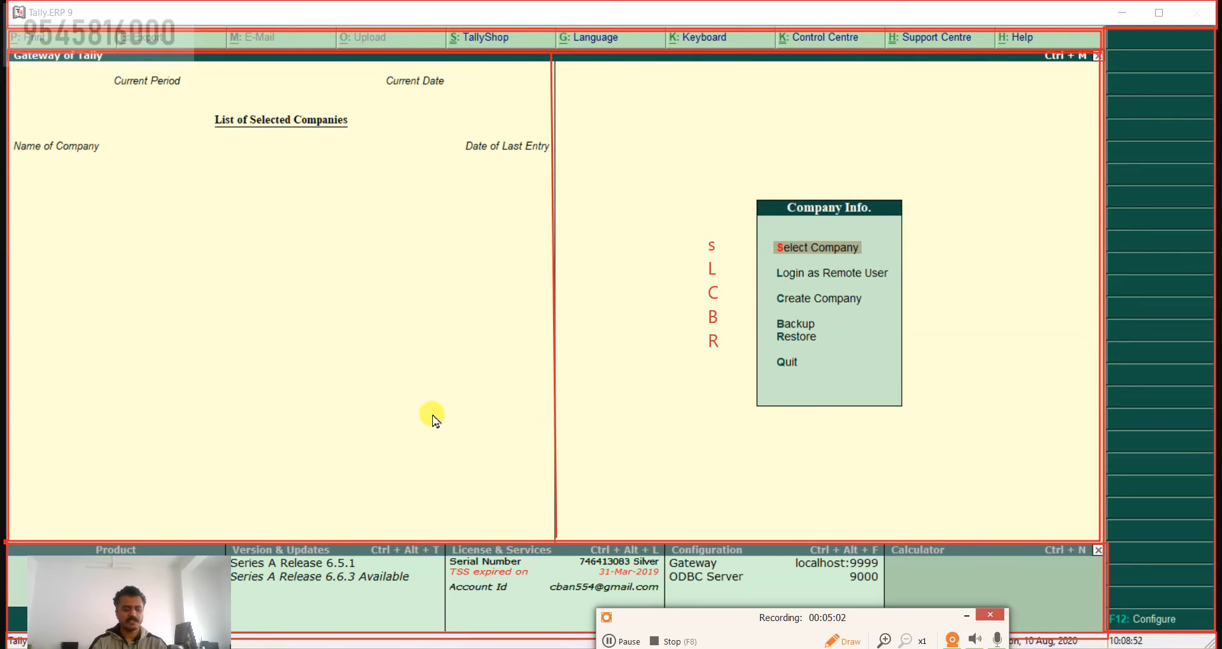
text(A to Z)
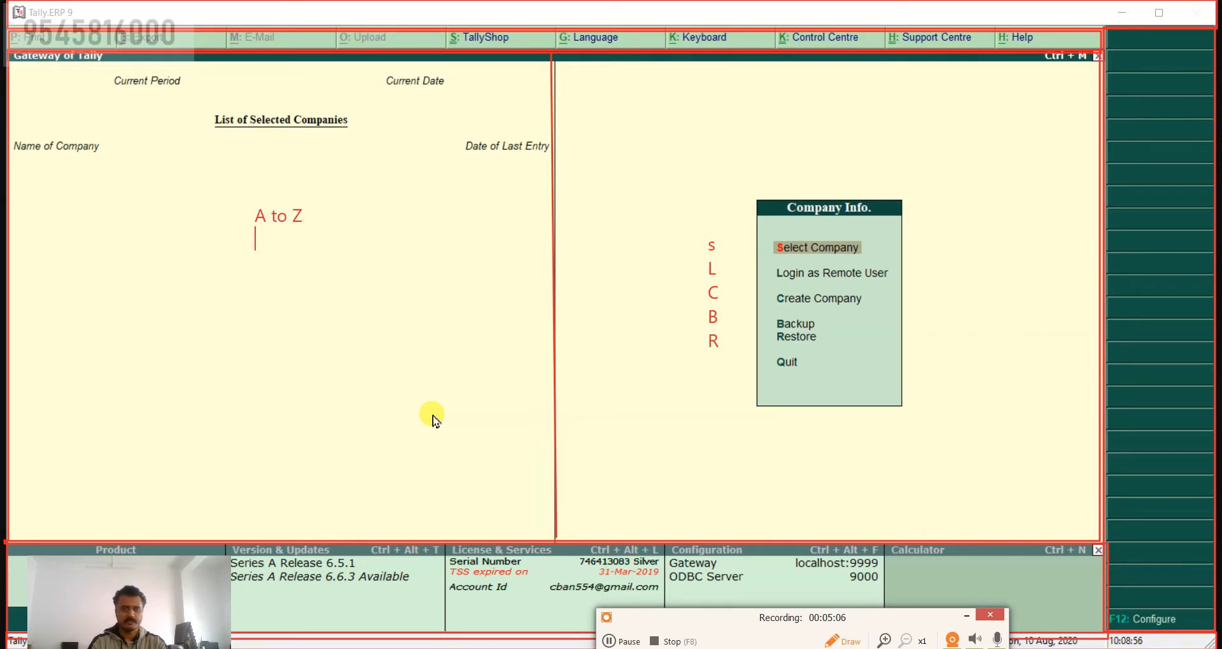
text(0 to 9)
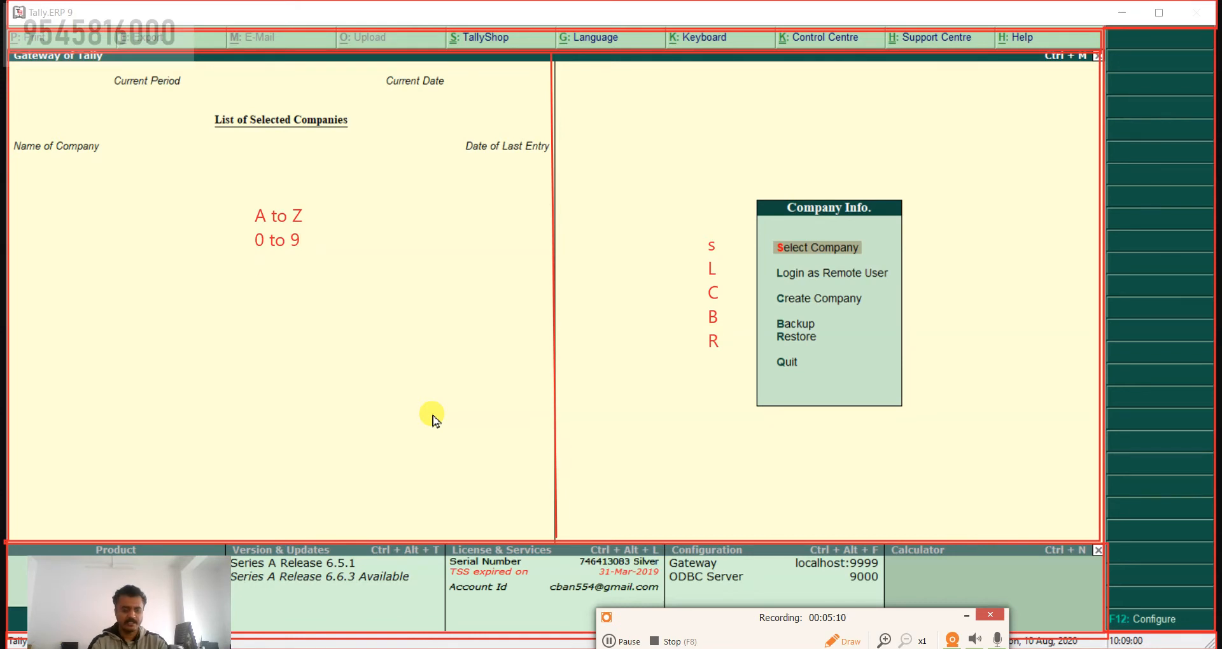
text(F1 to )
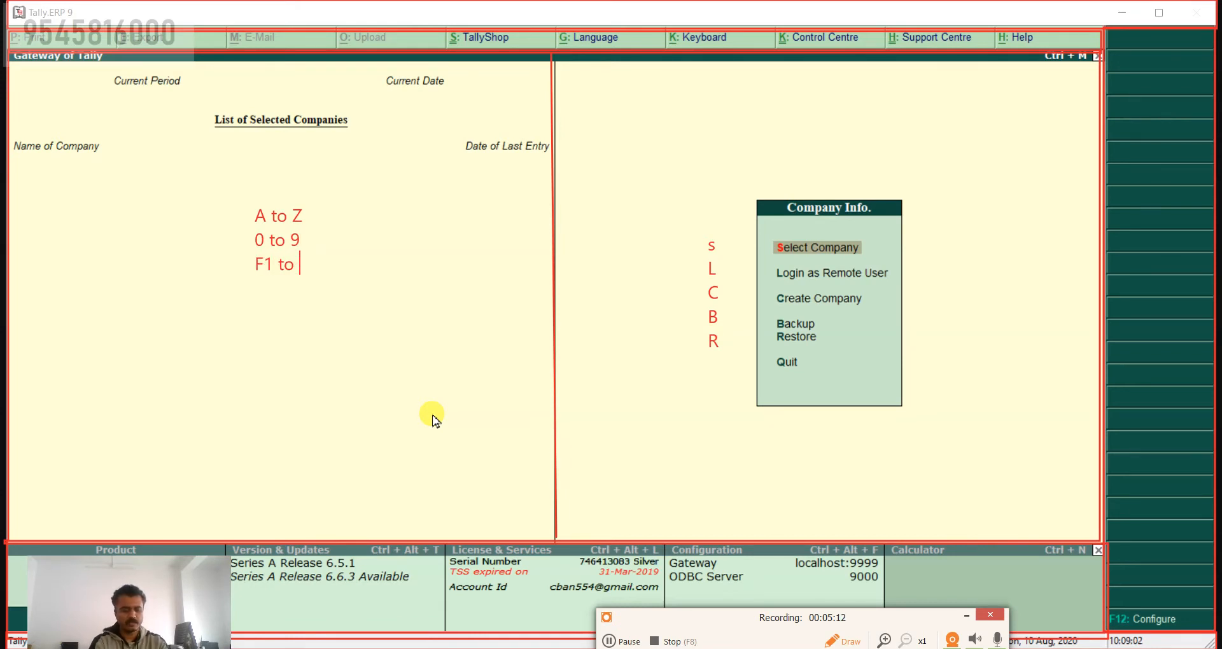
text(F12)
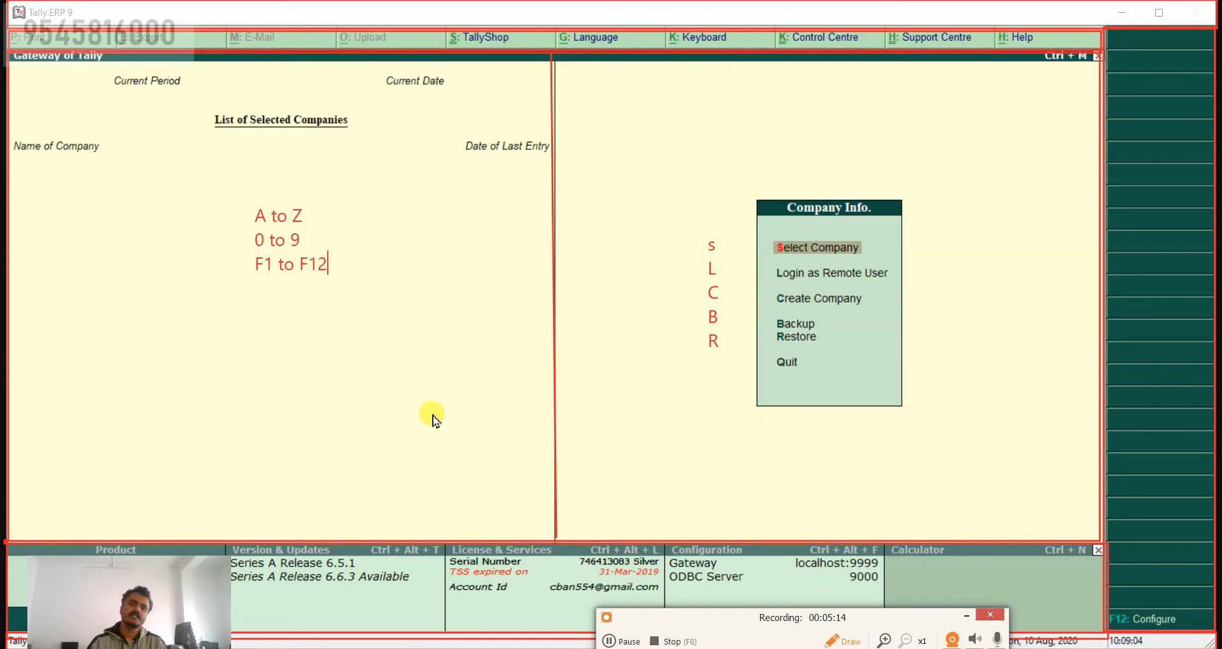
Step: Add the line Alt+... to the key-range annotation, separated from F1 to F12 by a blank line
key(Return)
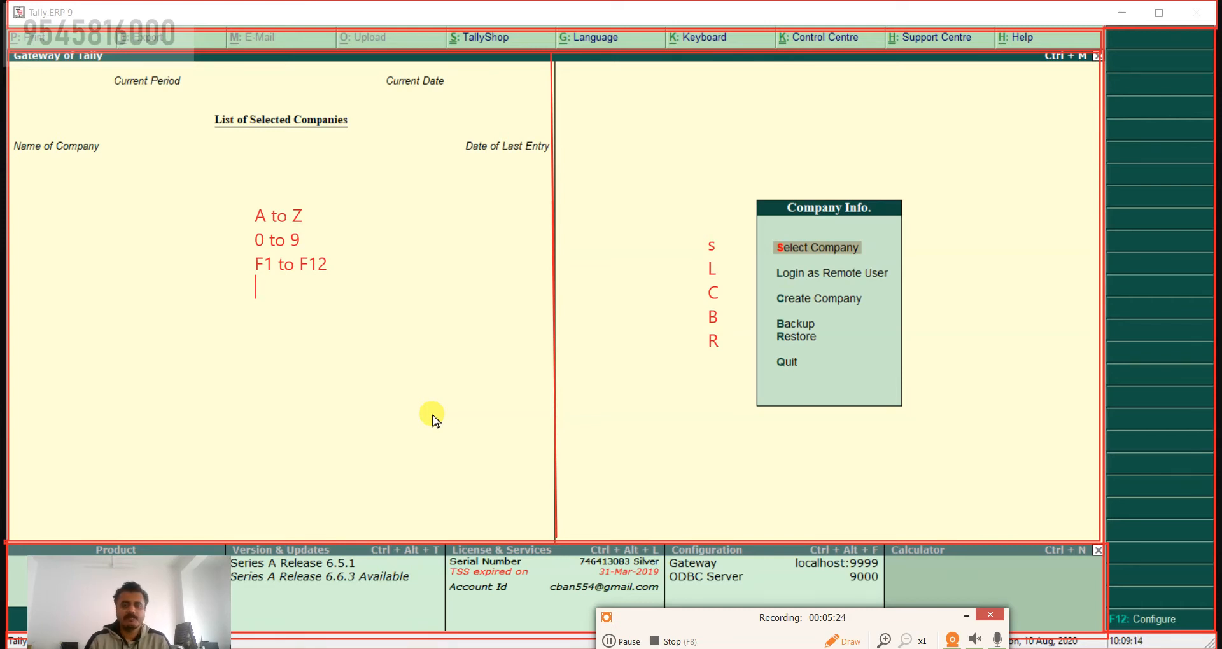
key(Return)
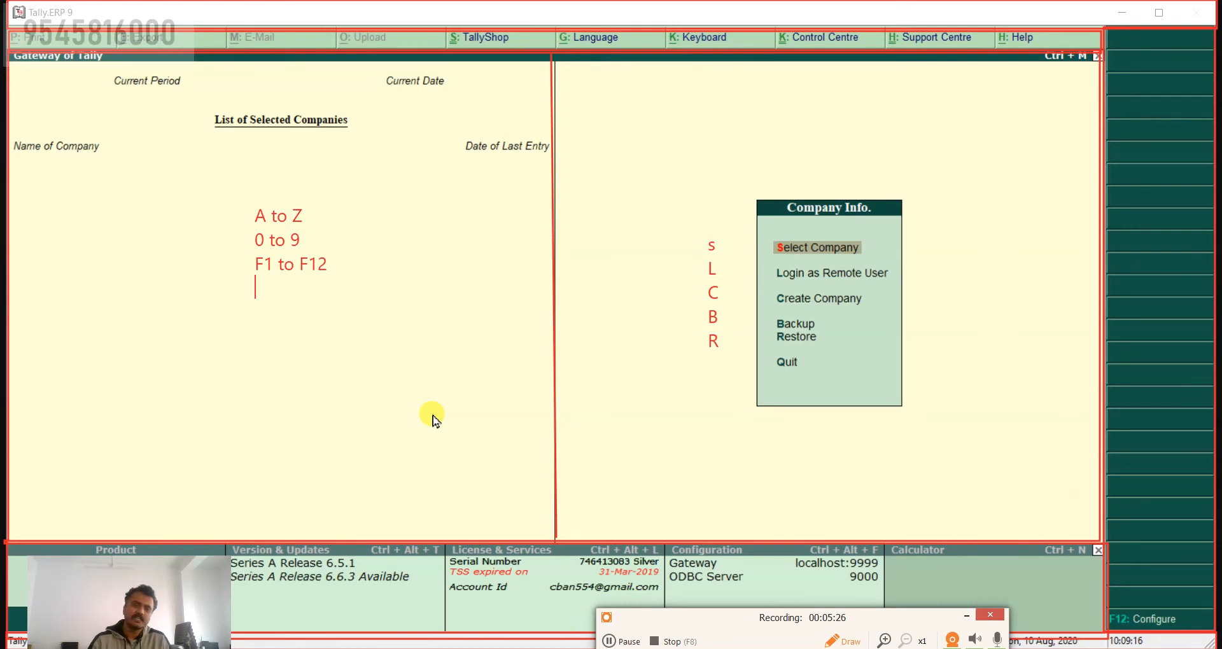
key(Return)
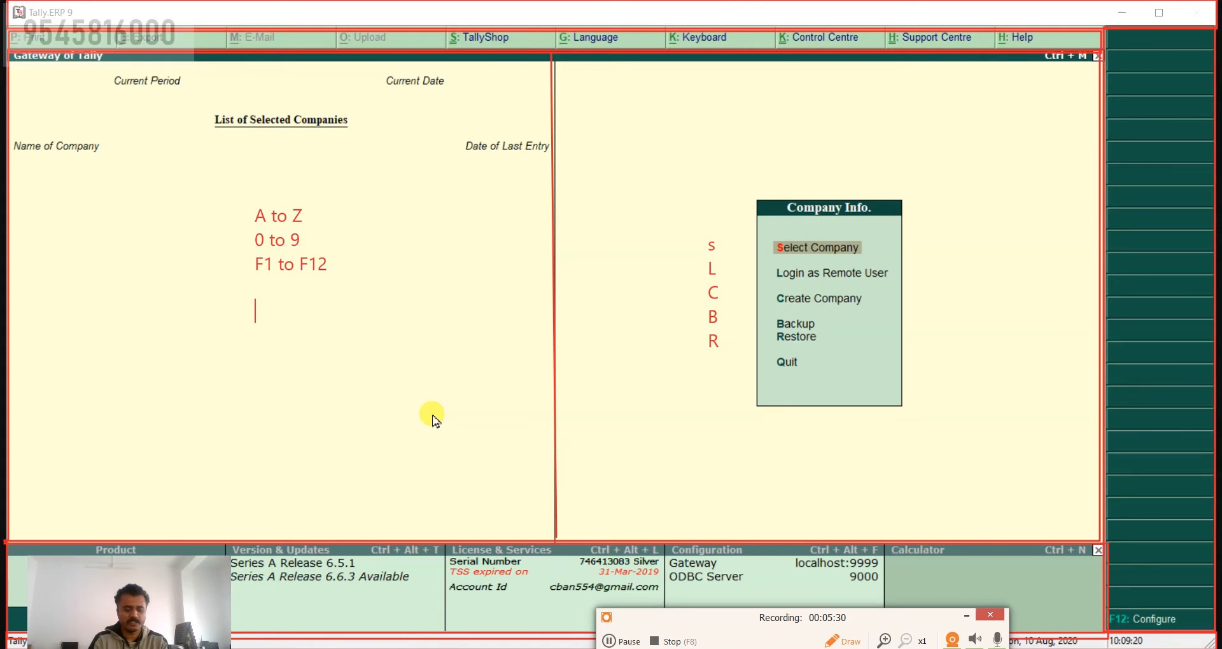
text(Alt)
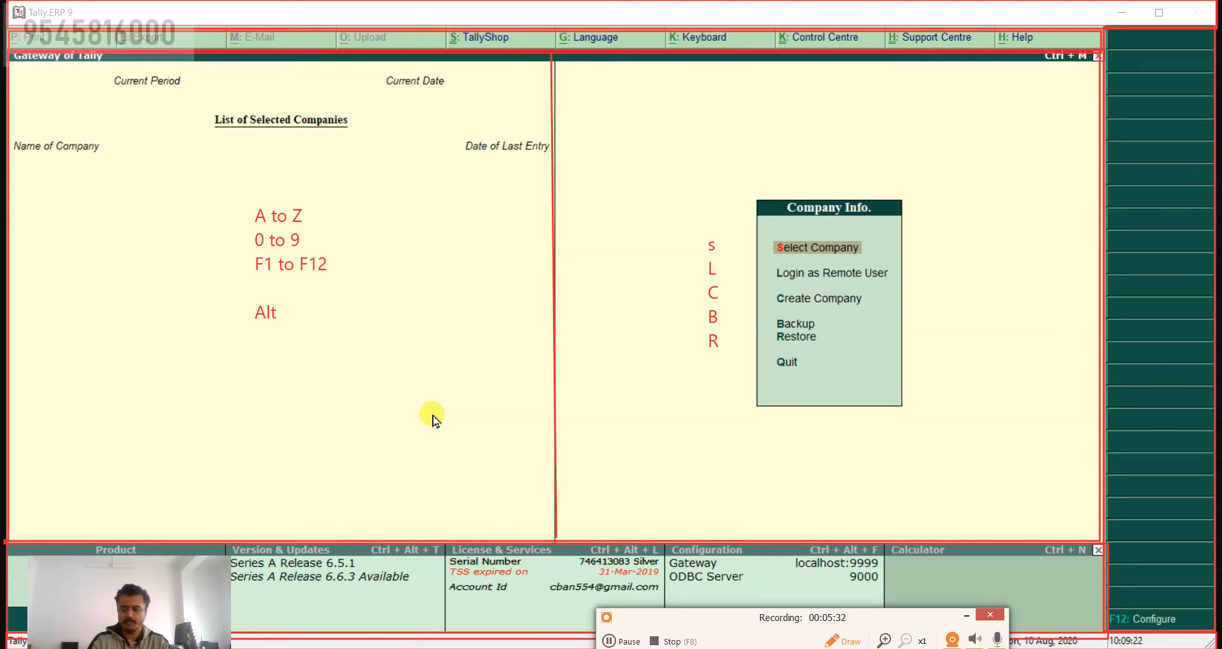
text(+..)
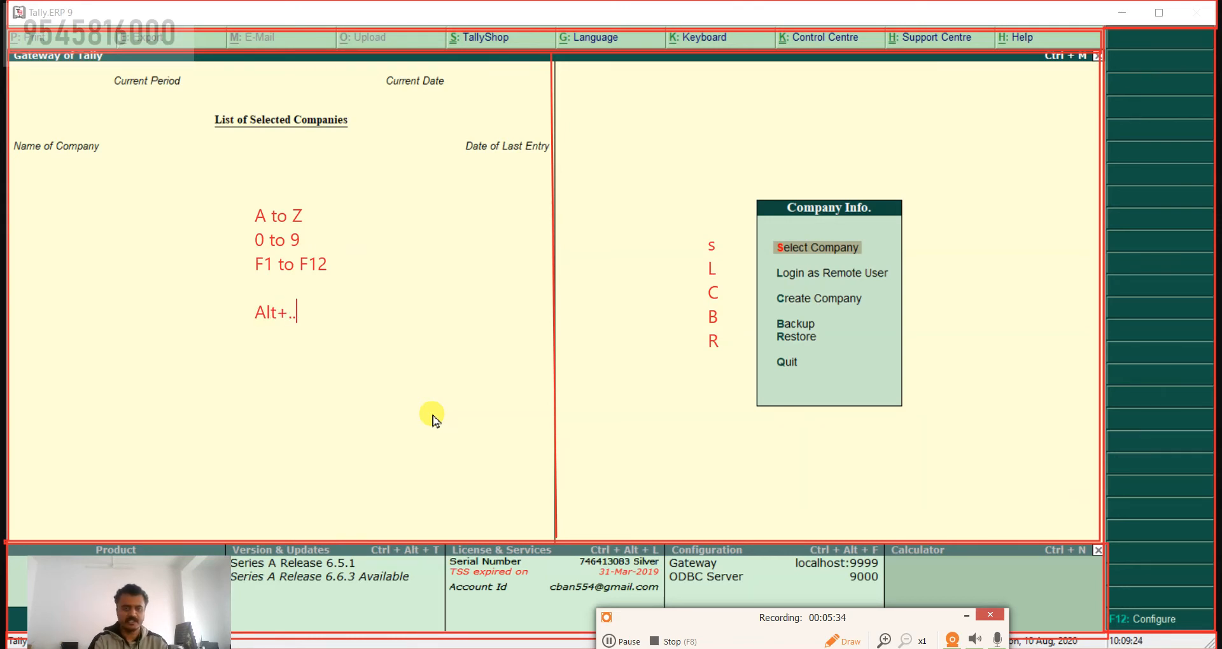
text(.)
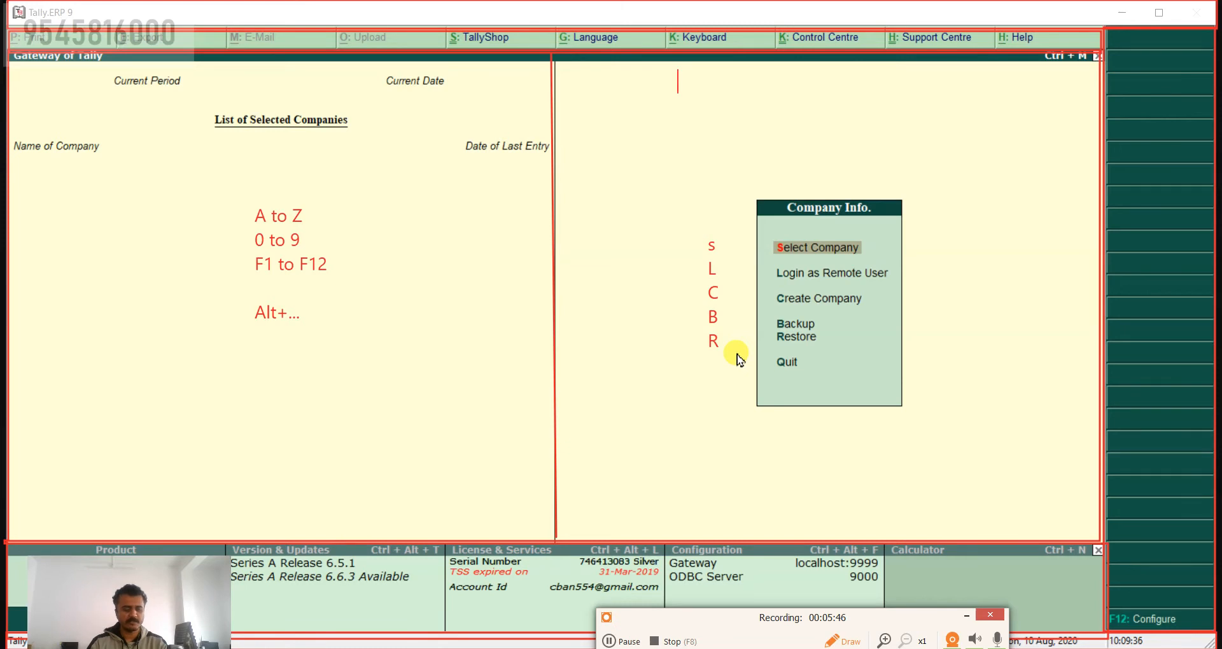
Step: Add the red text annotations Alt+k and Ctrl+k side by side above the Company Info. menu
text(Alt+)
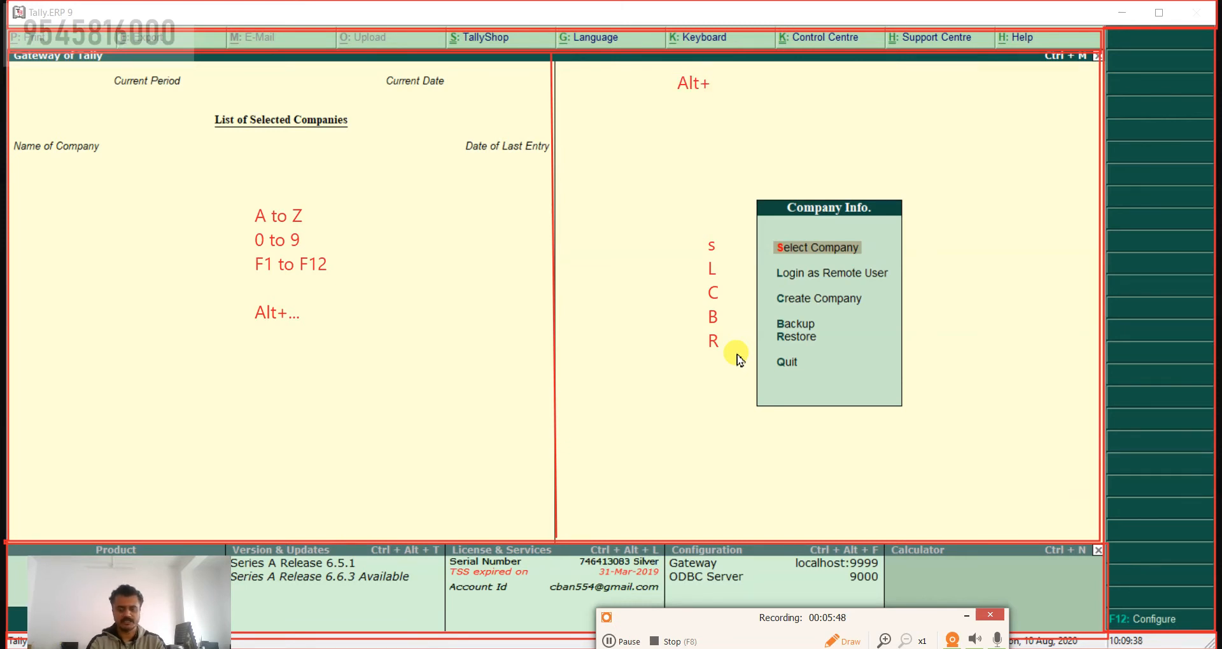
text(k)
key(Return)
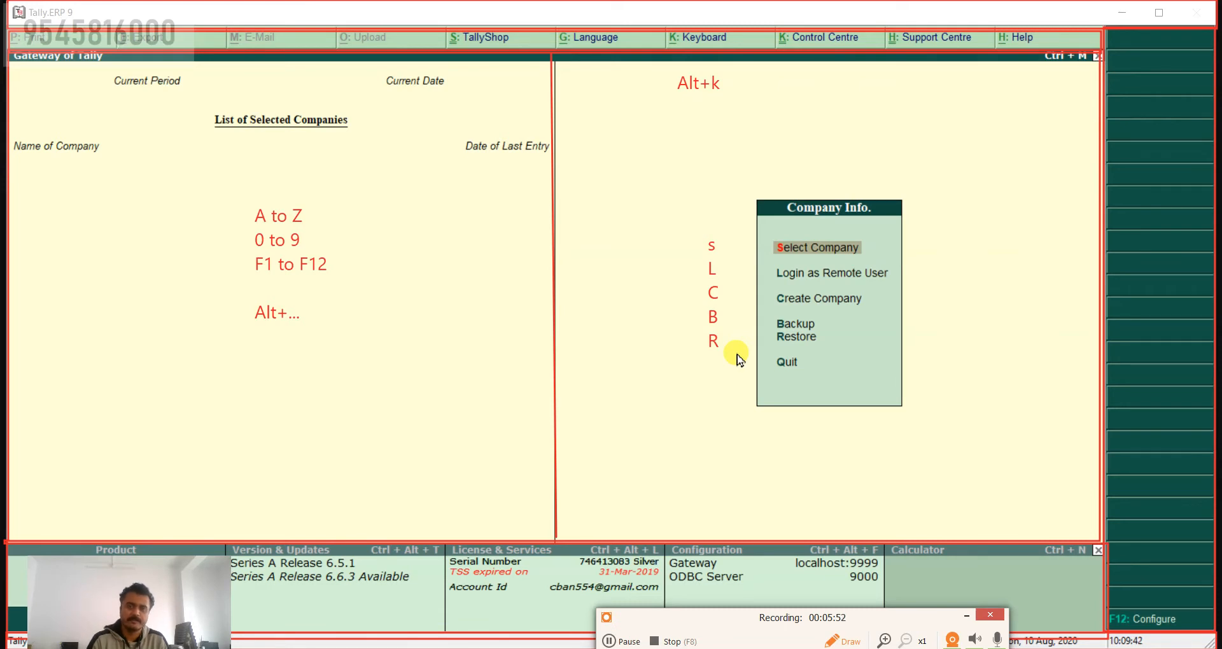
click(792, 83)
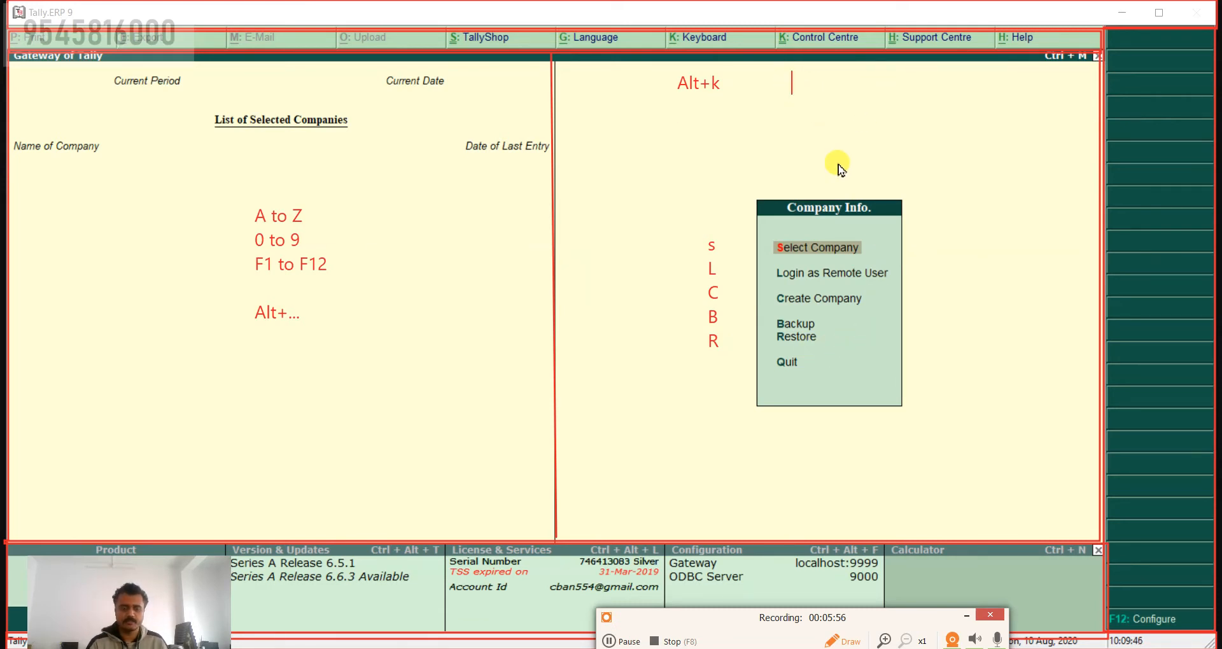
text(C)
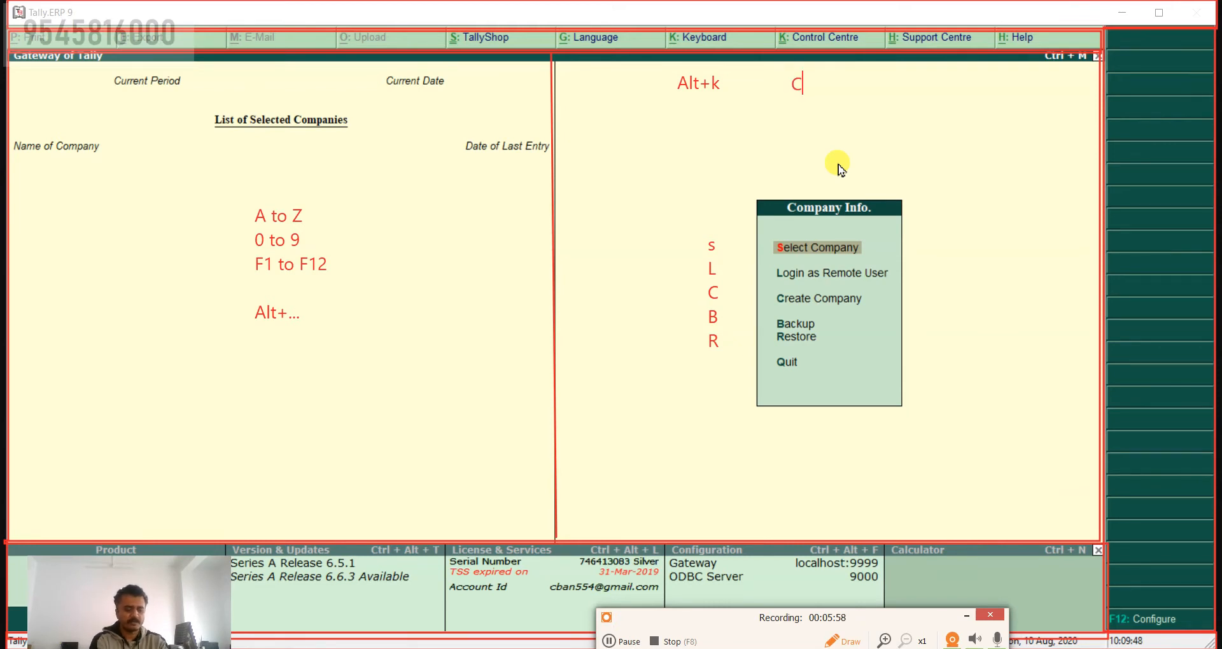
text(trl+)
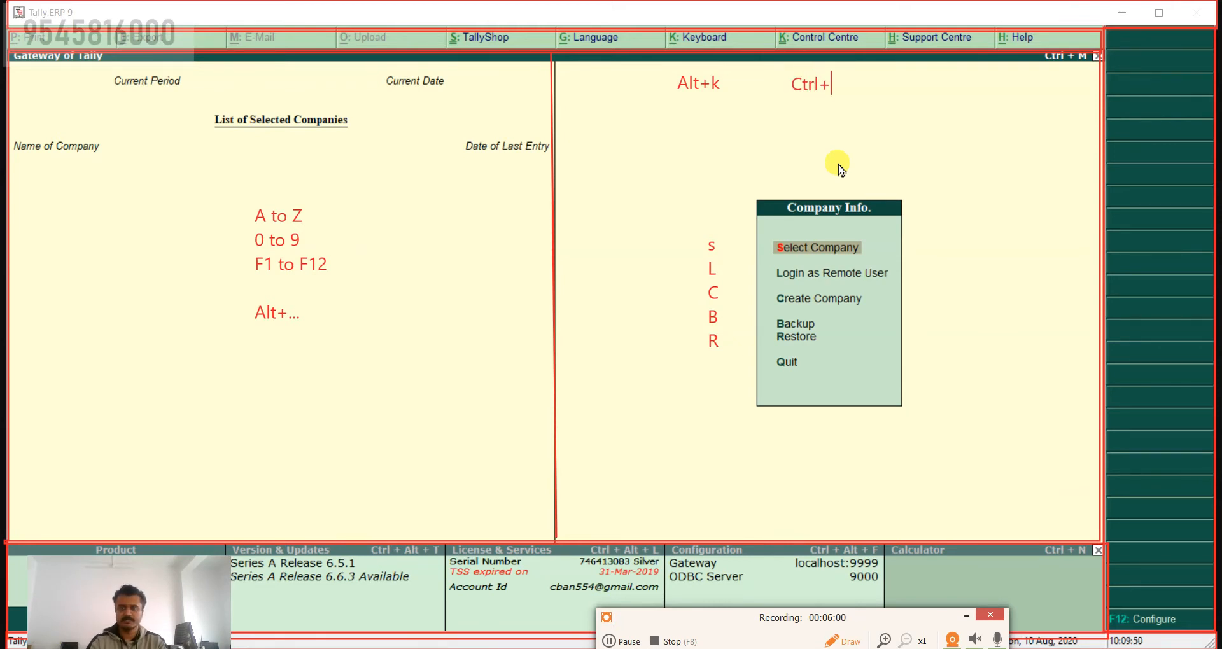
text(k)
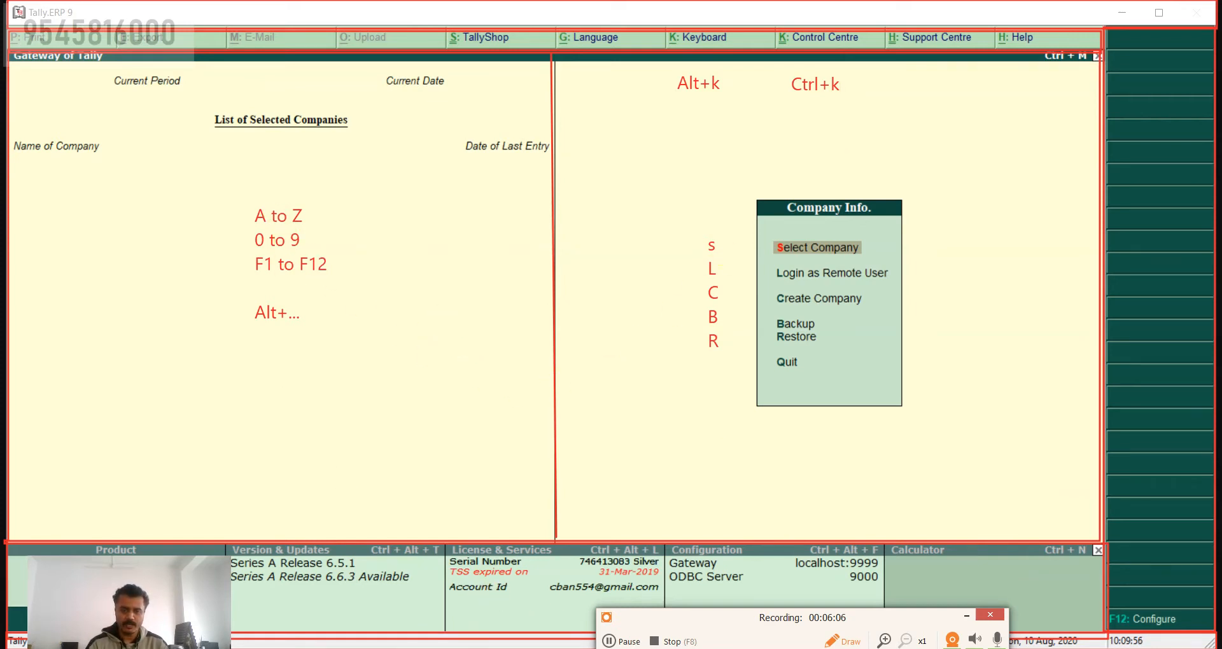
Step: Frame the key ranges and the Alt+... note in separate red rectangles, and add a third rectangle below containing Ctrl+..
click(241, 197)
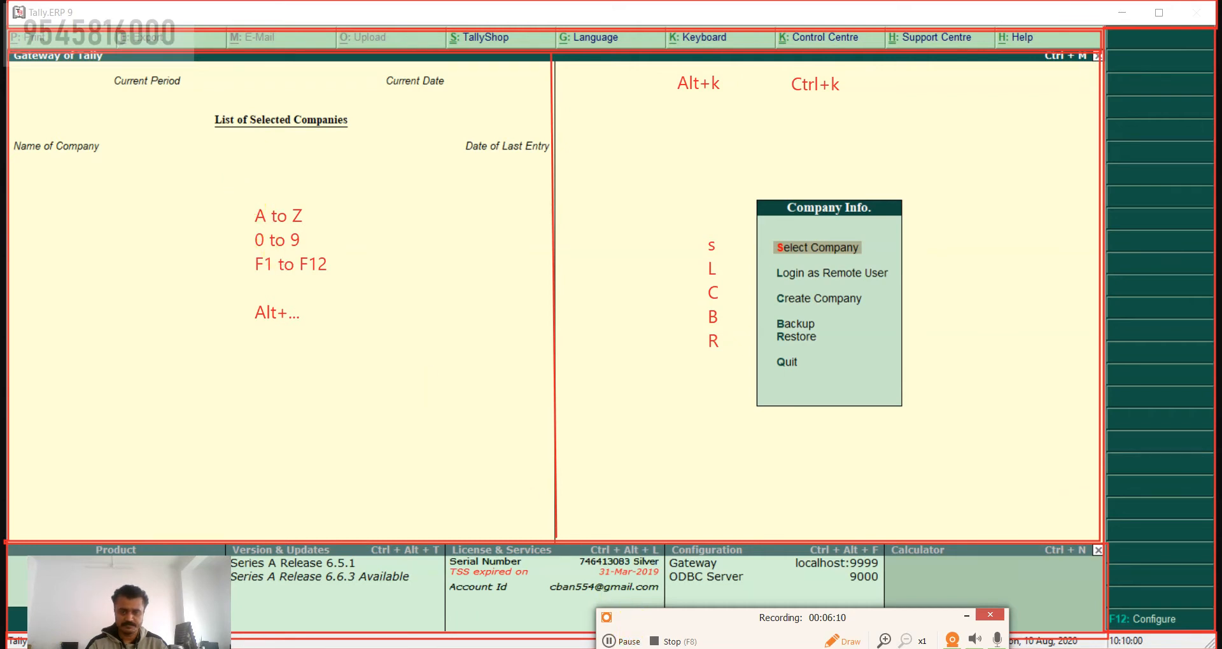
drag(226, 194, 349, 289)
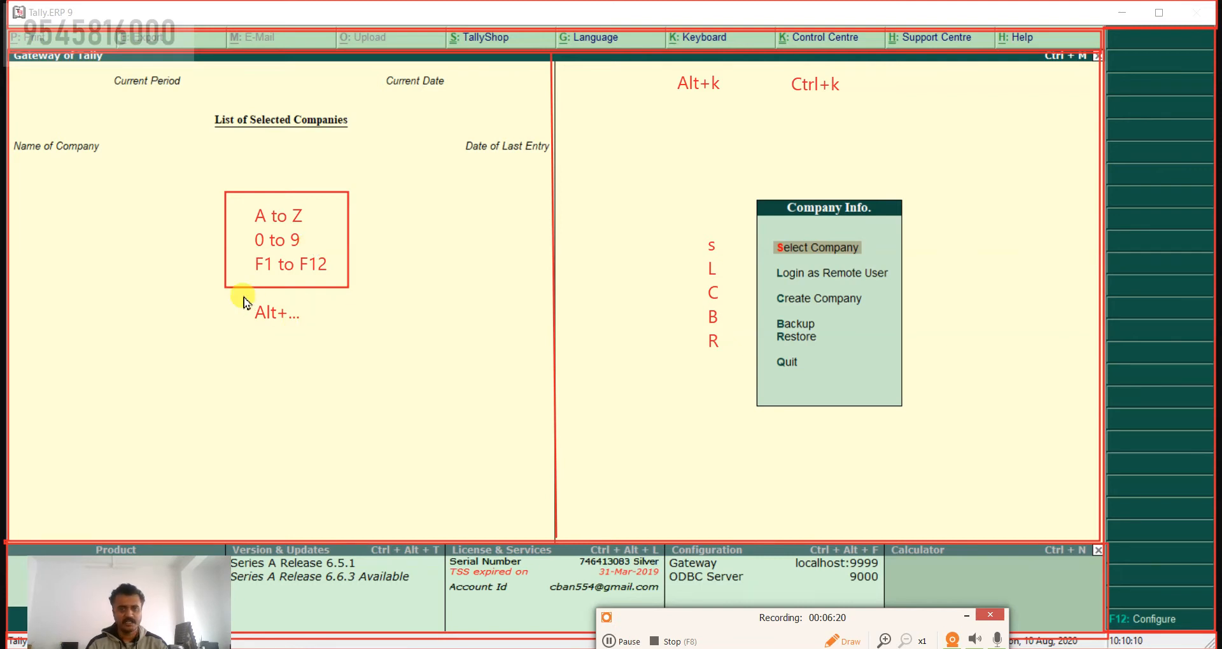
mouse_move(243, 294)
mouse_down()
mouse_move(275, 344)
mouse_move(364, 344)
mouse_up()
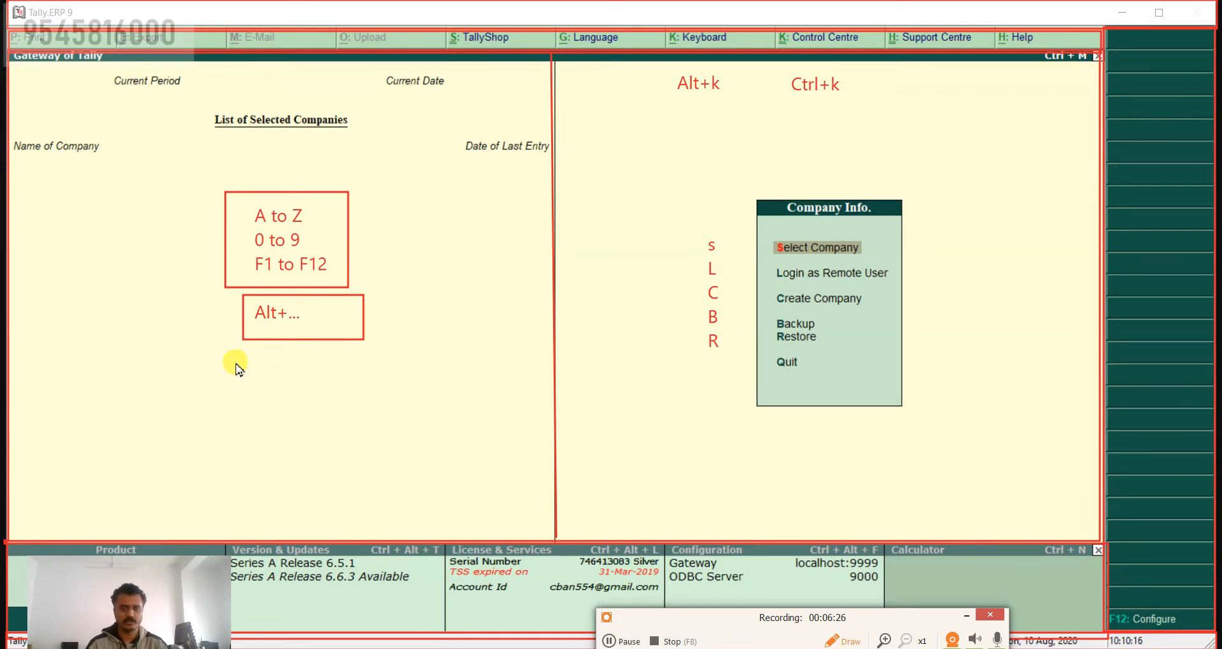
mouse_move(235, 361)
mouse_down()
mouse_move(269, 400)
mouse_move(407, 416)
mouse_up()
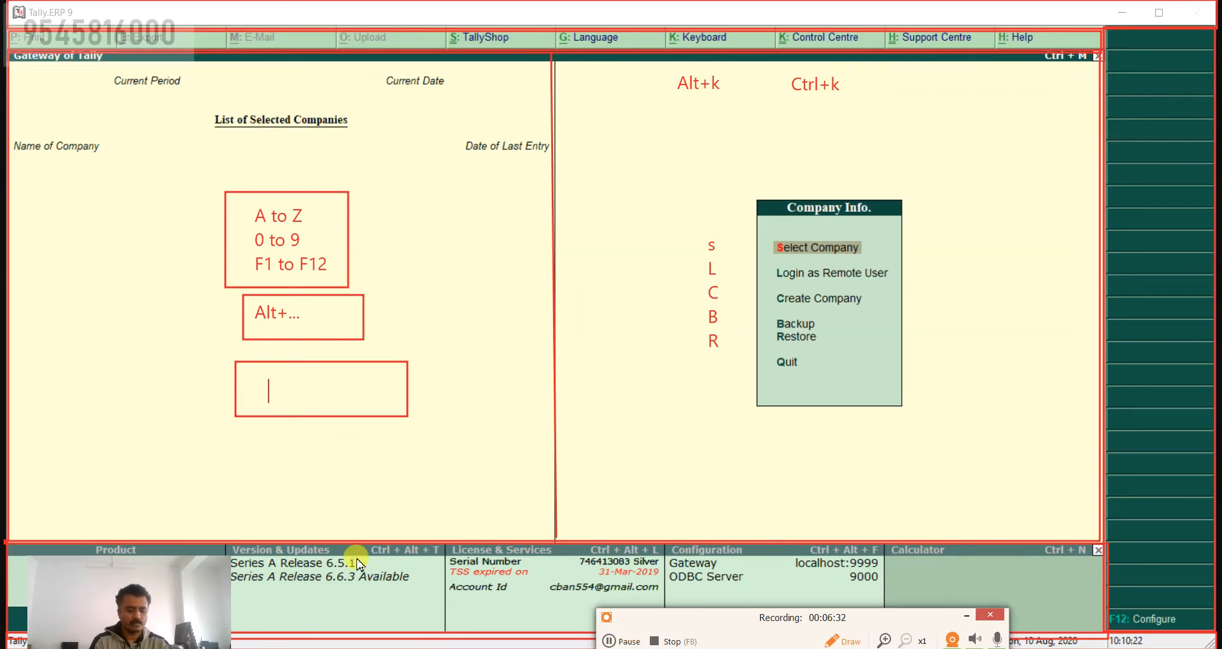
text(Ctrl+)
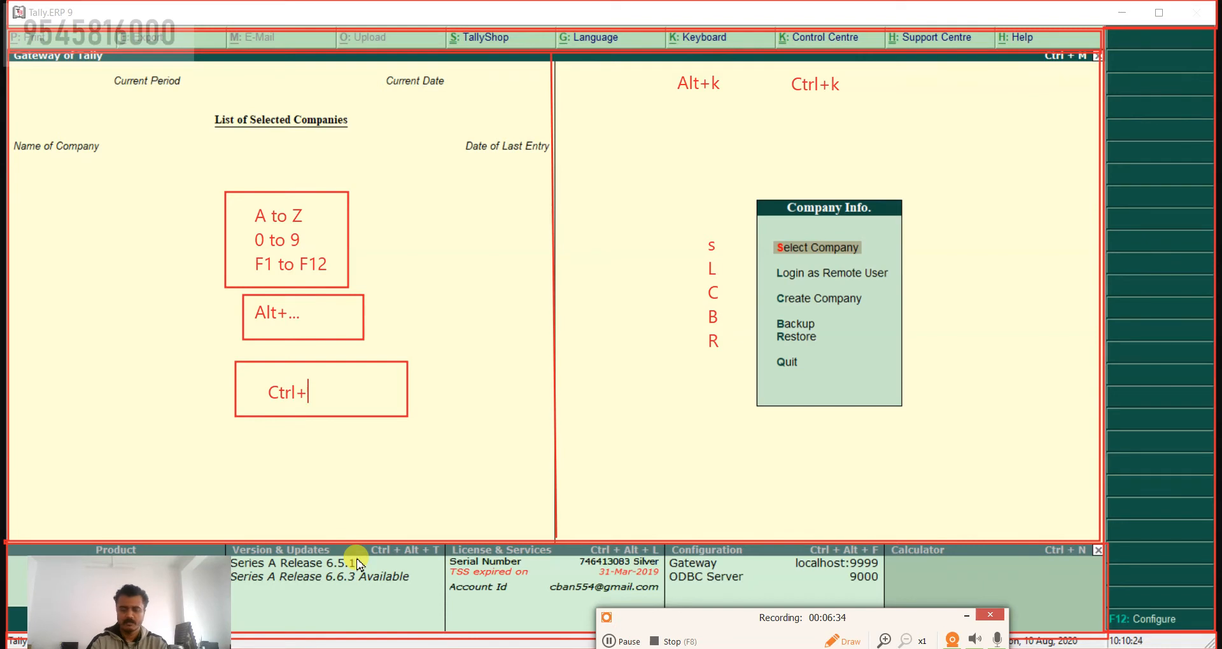
text(...)
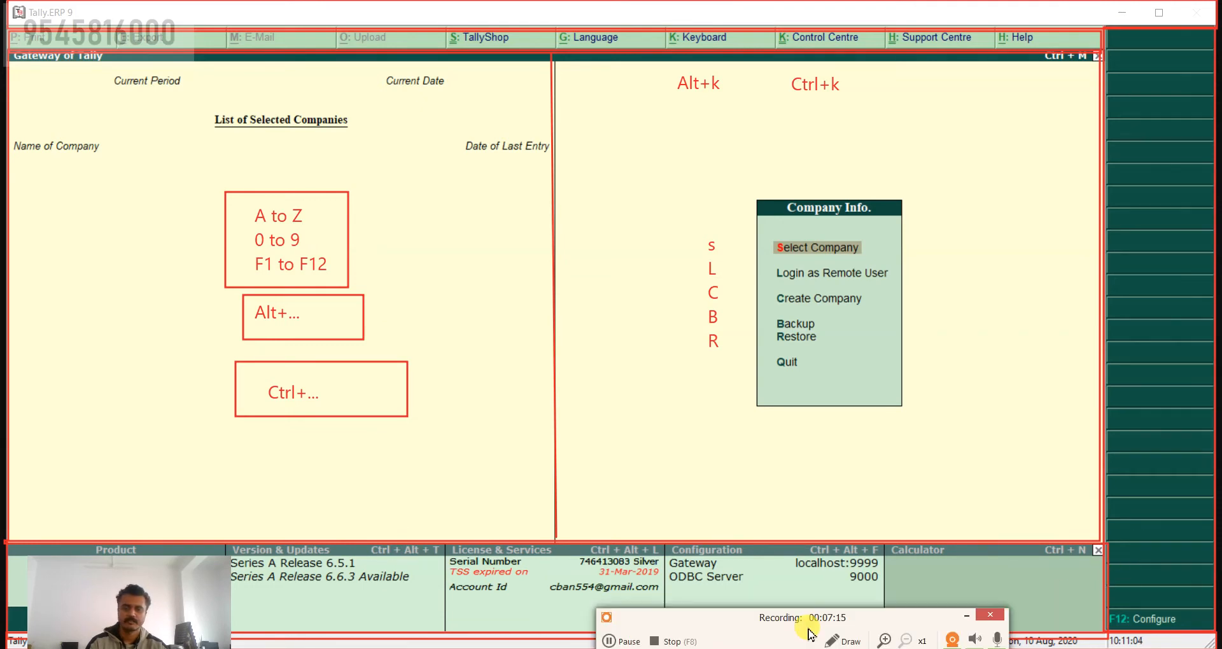
Step: Switch to JioMeet to check the meeting's participant list and microphone states, and return to Tally.ERP 9
key(alt+Tab)
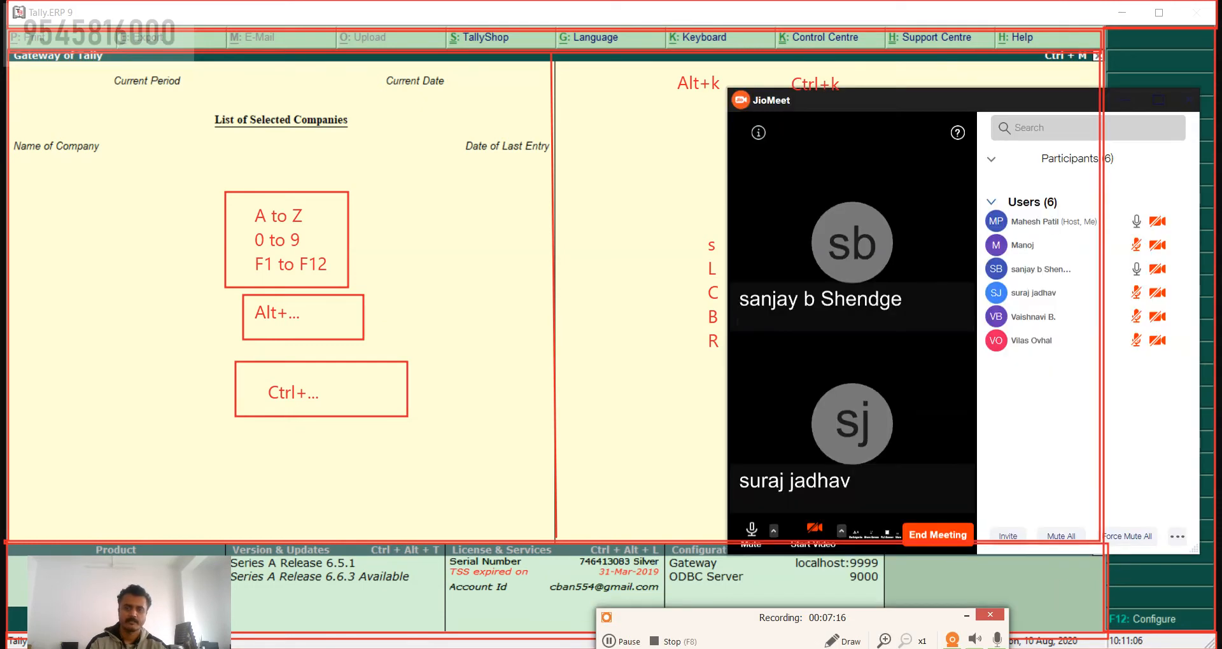
mouse_move(1108, 256)
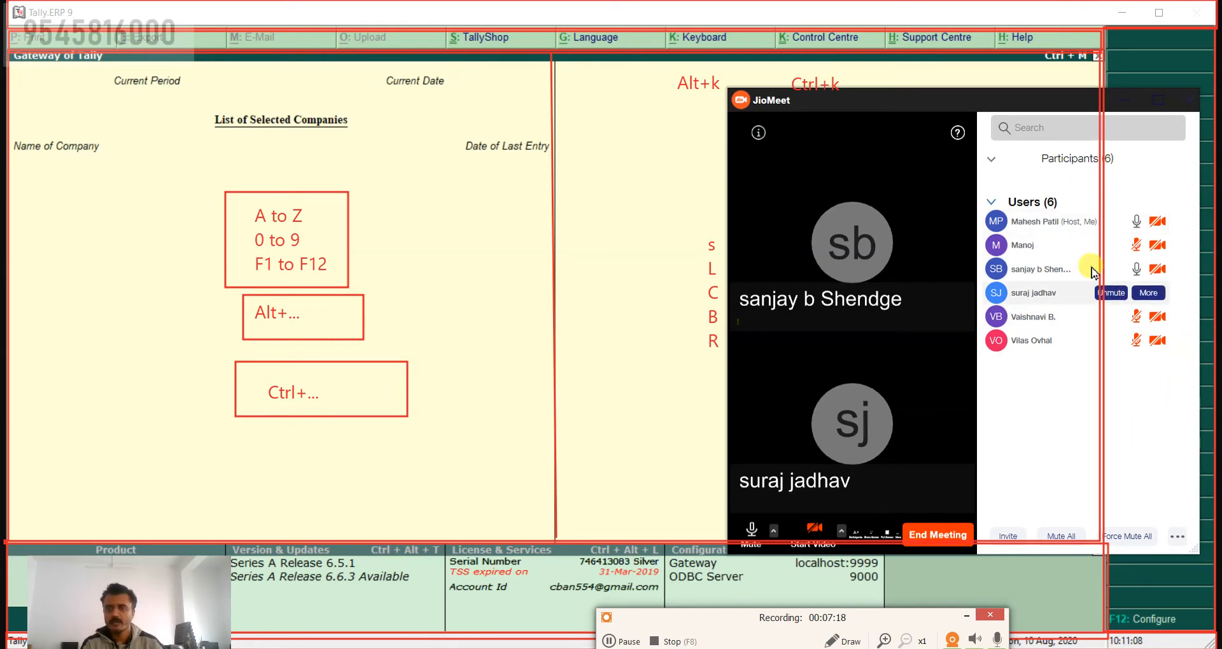
mouse_move(1054, 277)
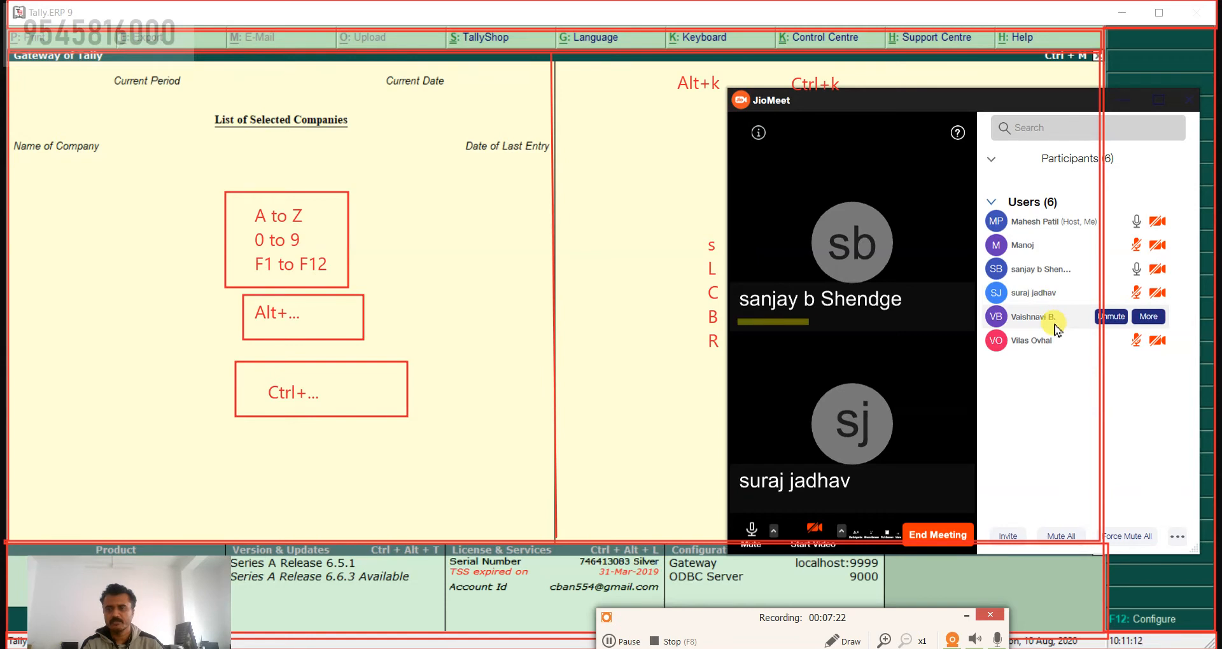
mouse_move(1057, 350)
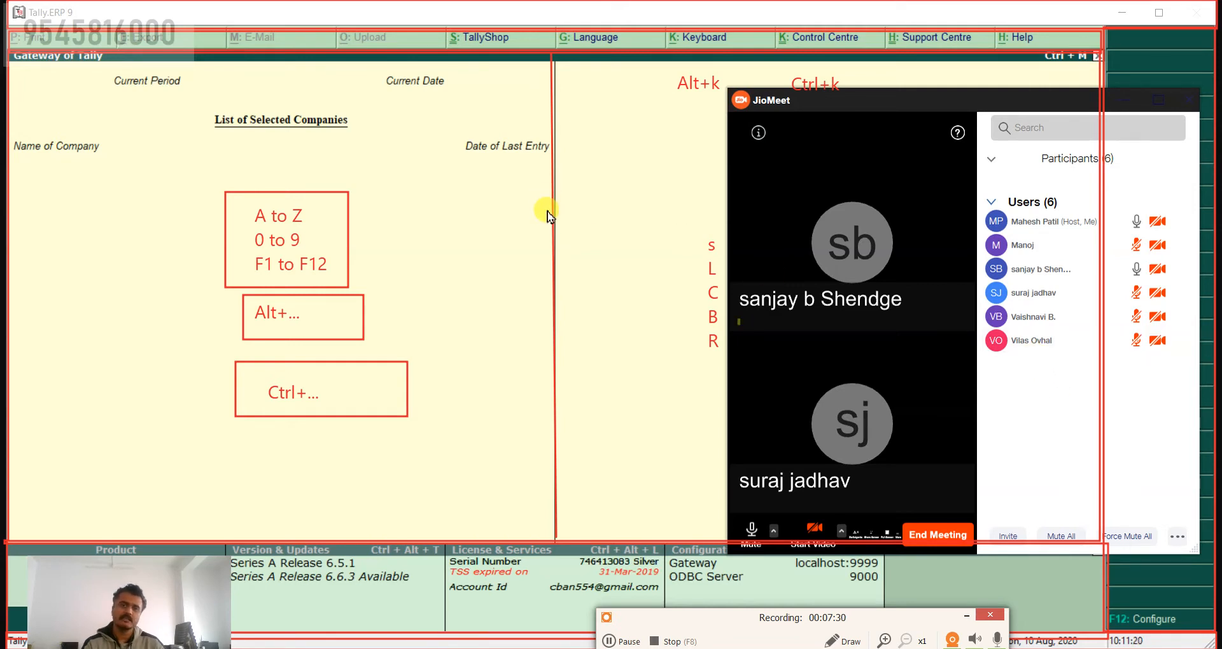
click(583, 233)
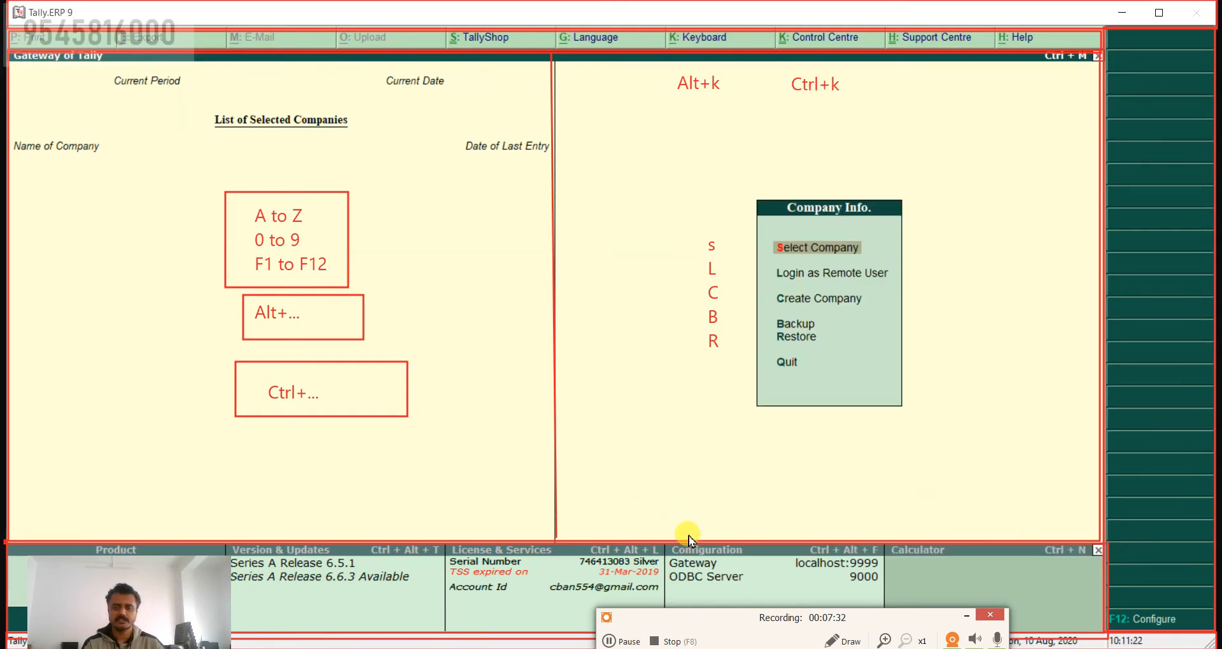
Step: Add the red text Esc beside the boxed key ranges and draw a small red rectangle around it
click(844, 643)
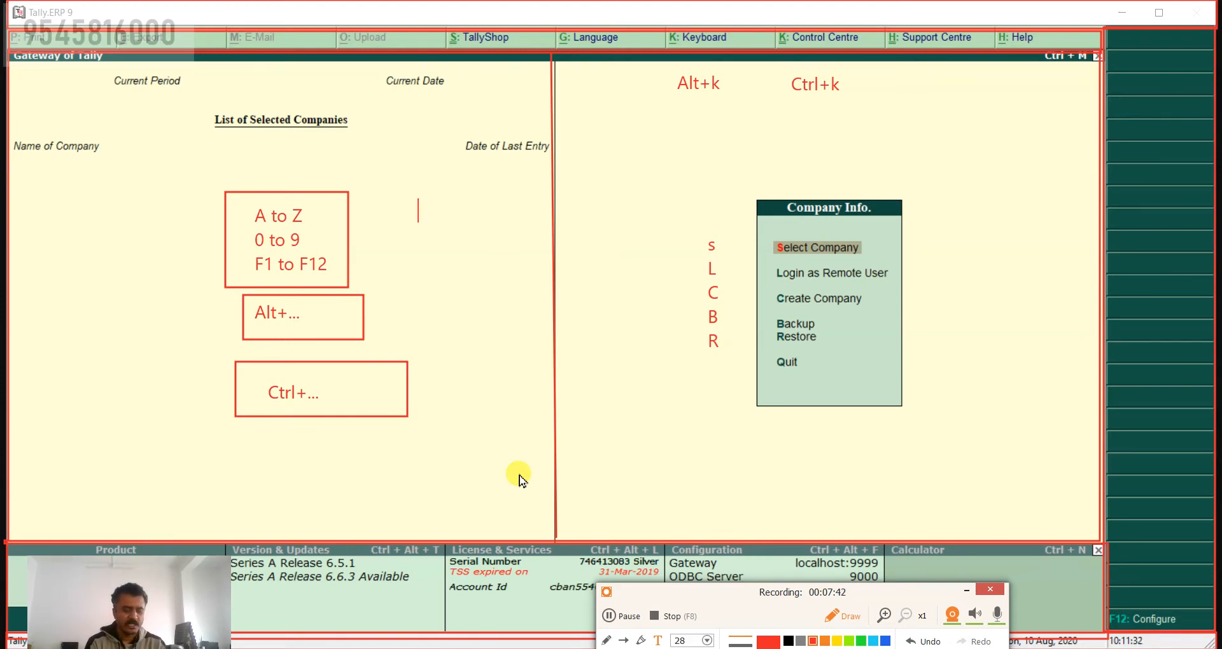
text(E)
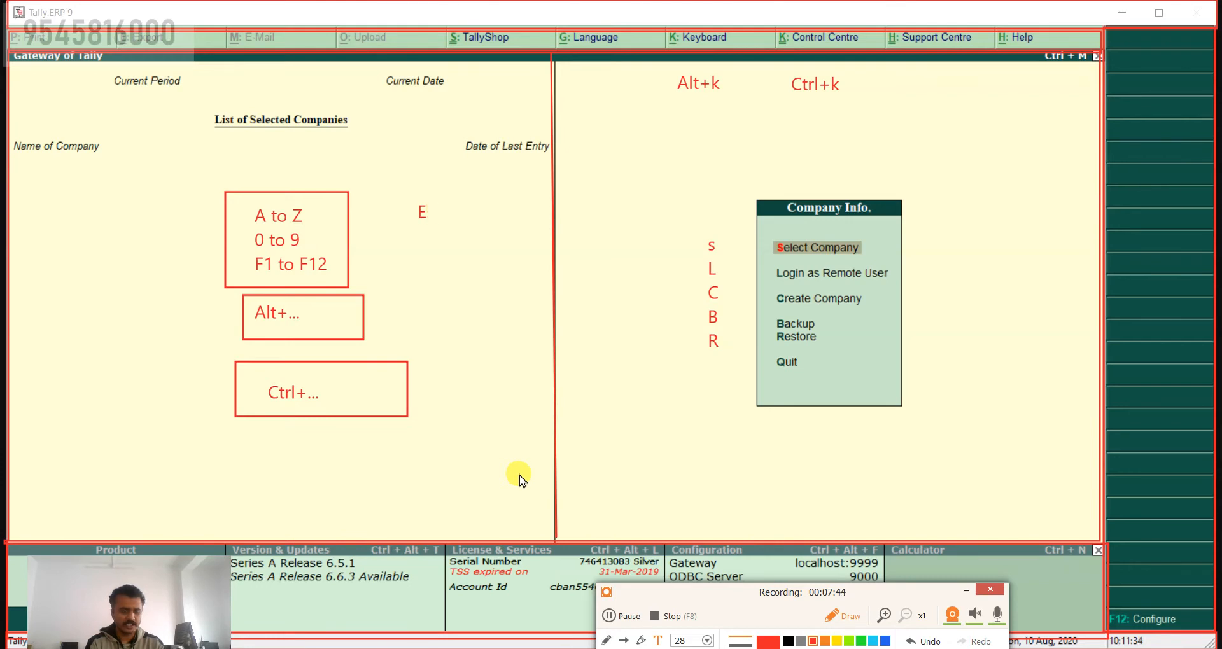
text(sc)
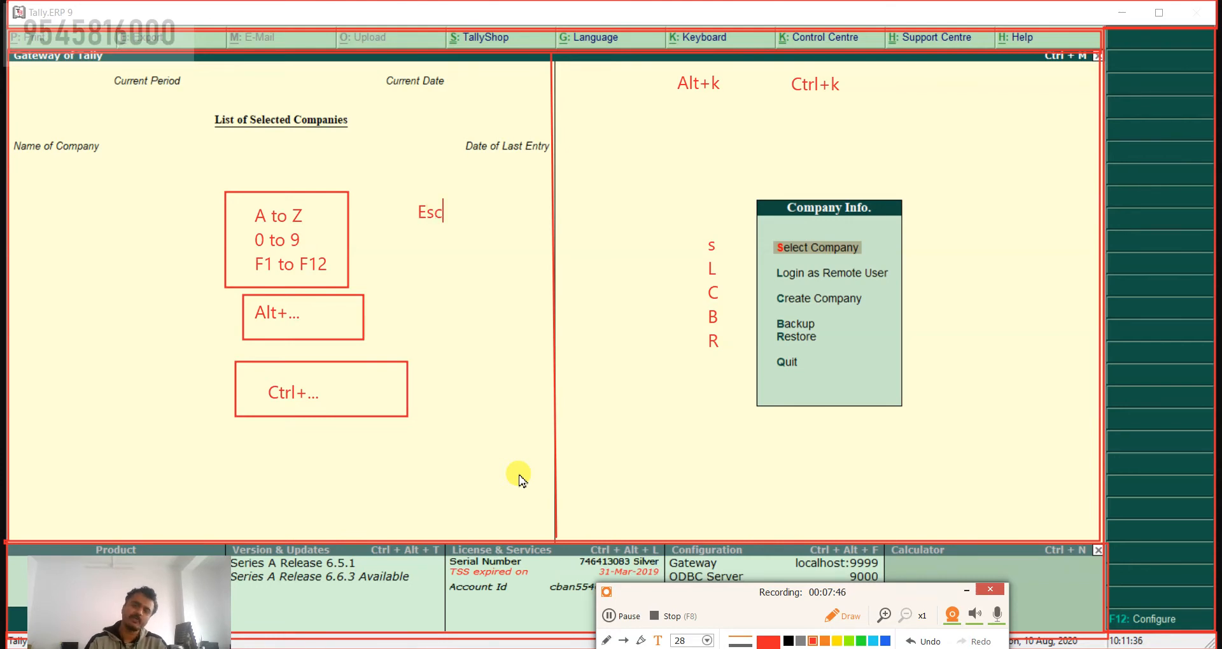
key(Return)
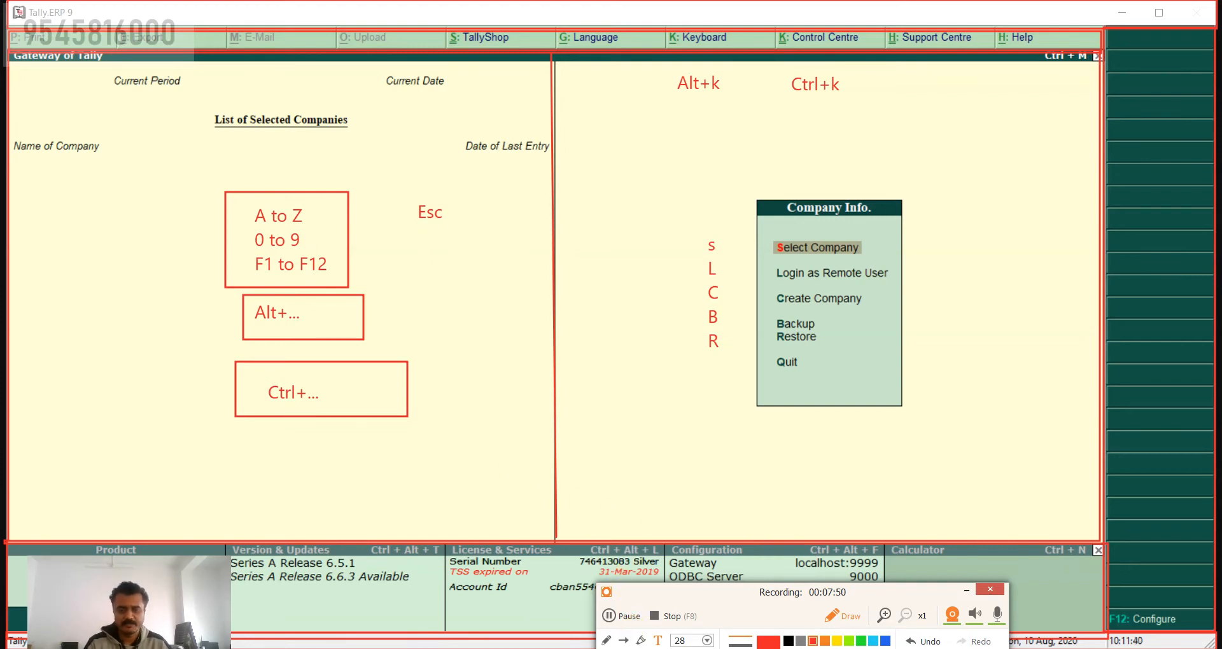
mouse_move(410, 195)
mouse_down()
mouse_move(439, 234)
mouse_move(457, 233)
mouse_up()
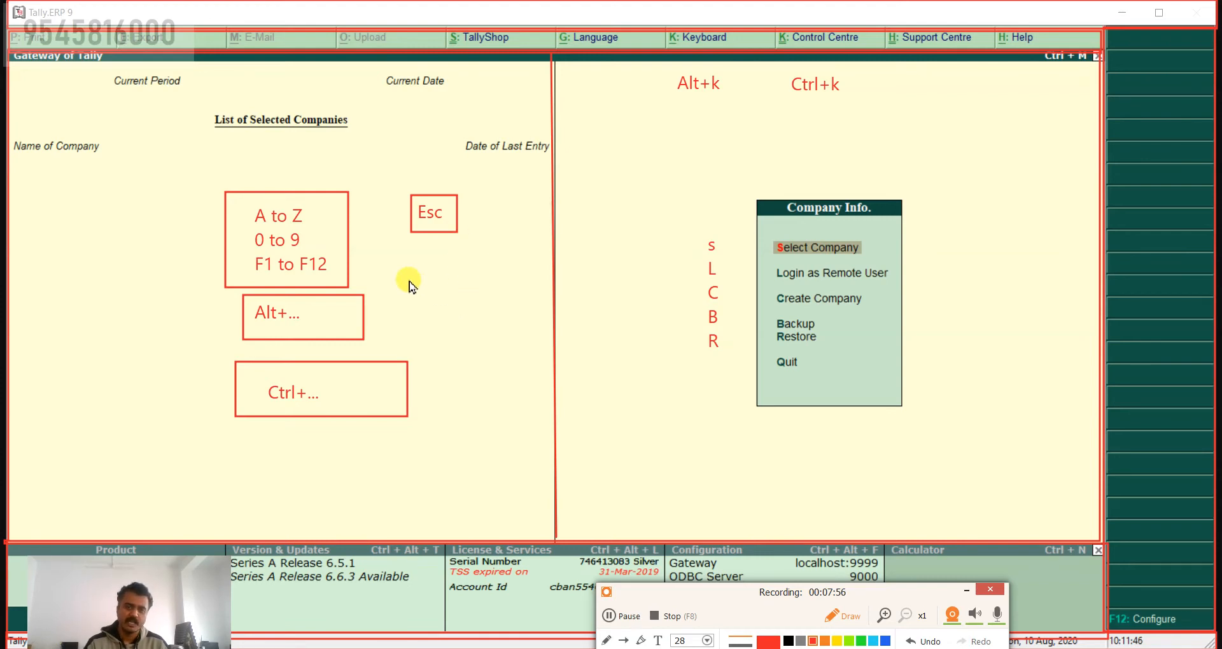
Step: Draw two empty red rectangles stacked below the boxed Esc and add the red text Ctrl+A inside the upper one
mouse_move(411, 264)
mouse_down()
mouse_move(430, 305)
mouse_move(544, 325)
mouse_up()
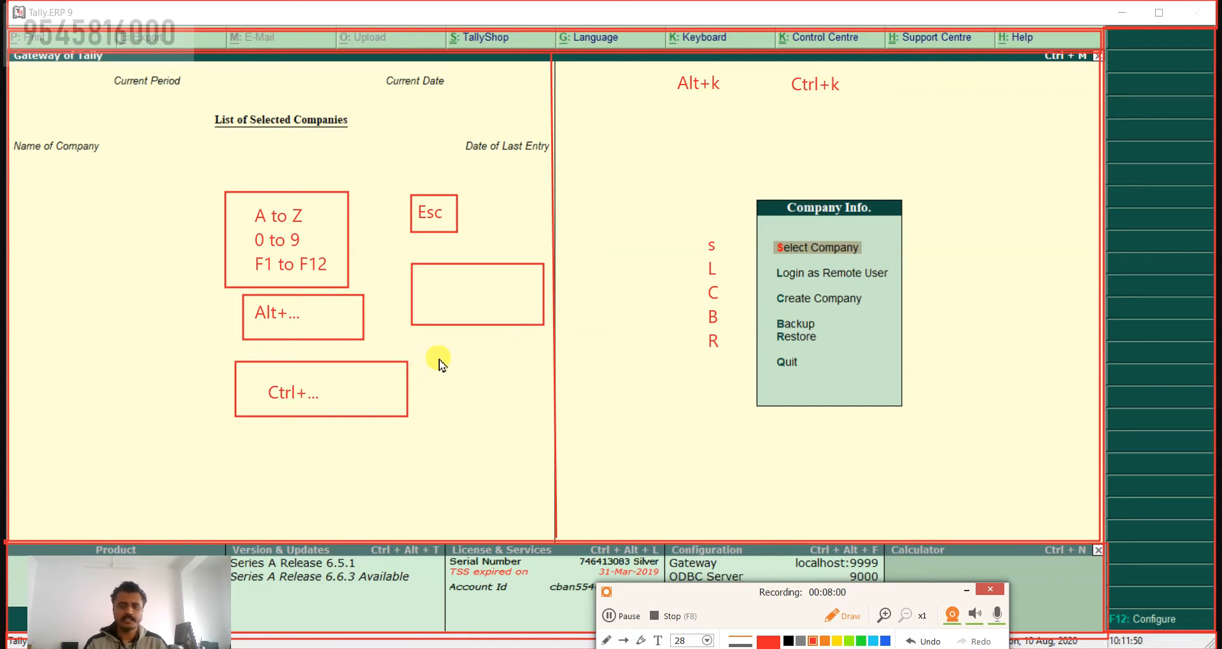
mouse_move(432, 353)
mouse_down()
mouse_move(452, 385)
mouse_move(546, 423)
mouse_up()
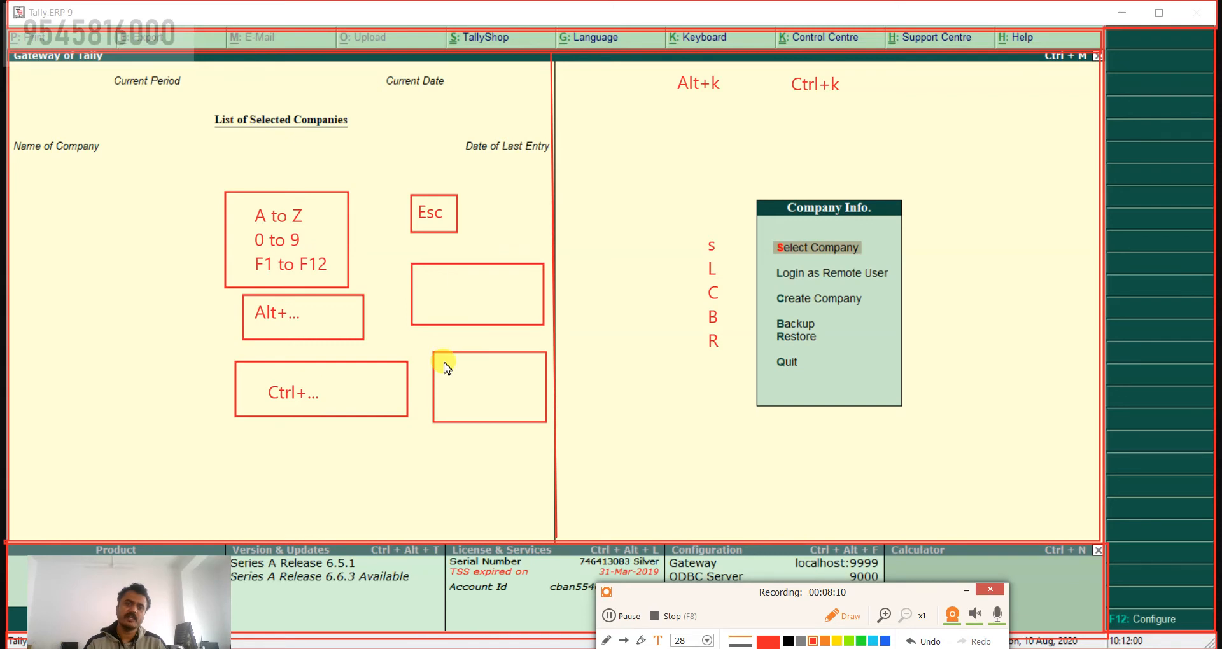
key(Return)
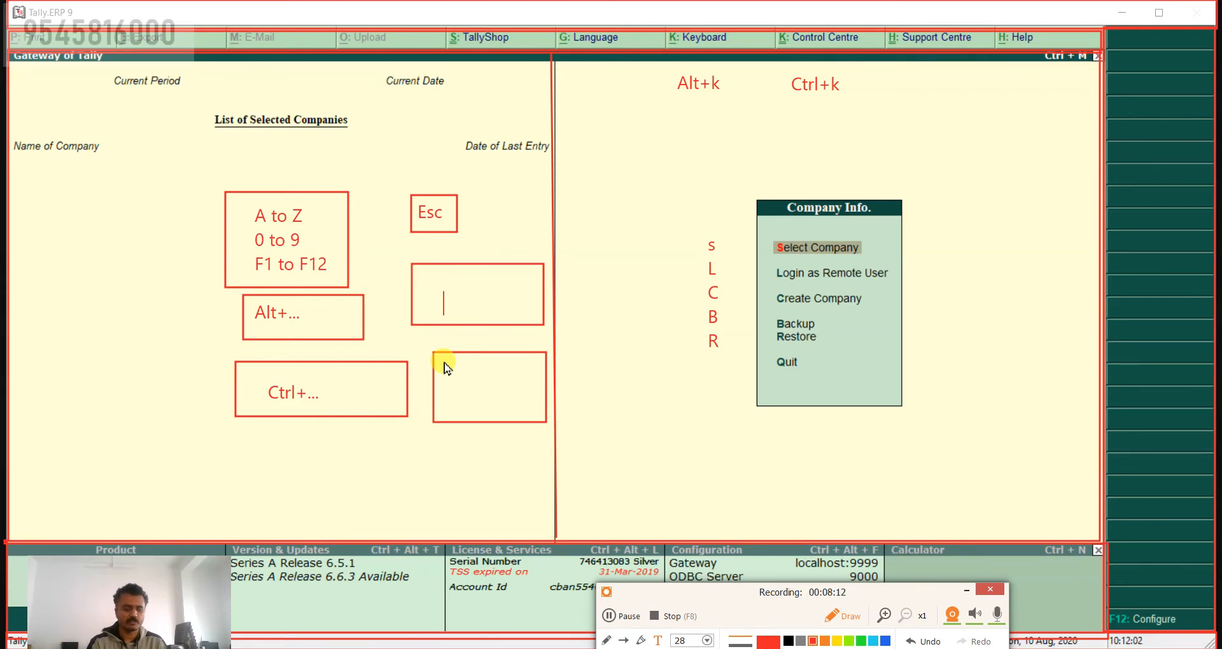
text(C)
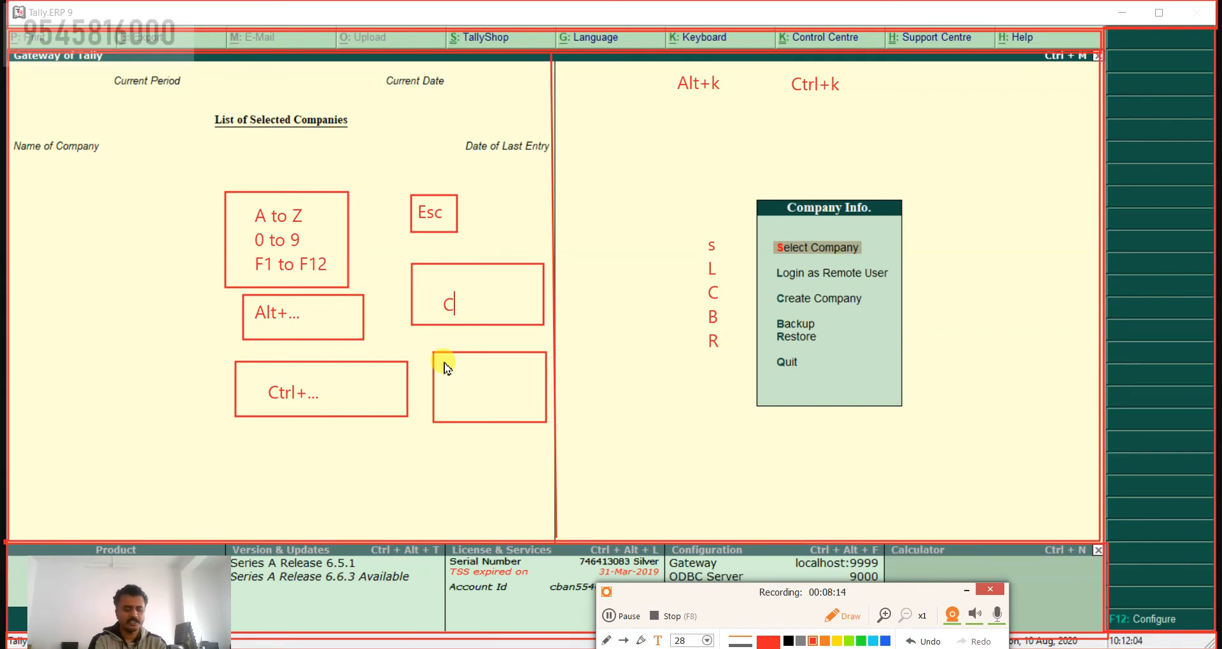
text(trl+)
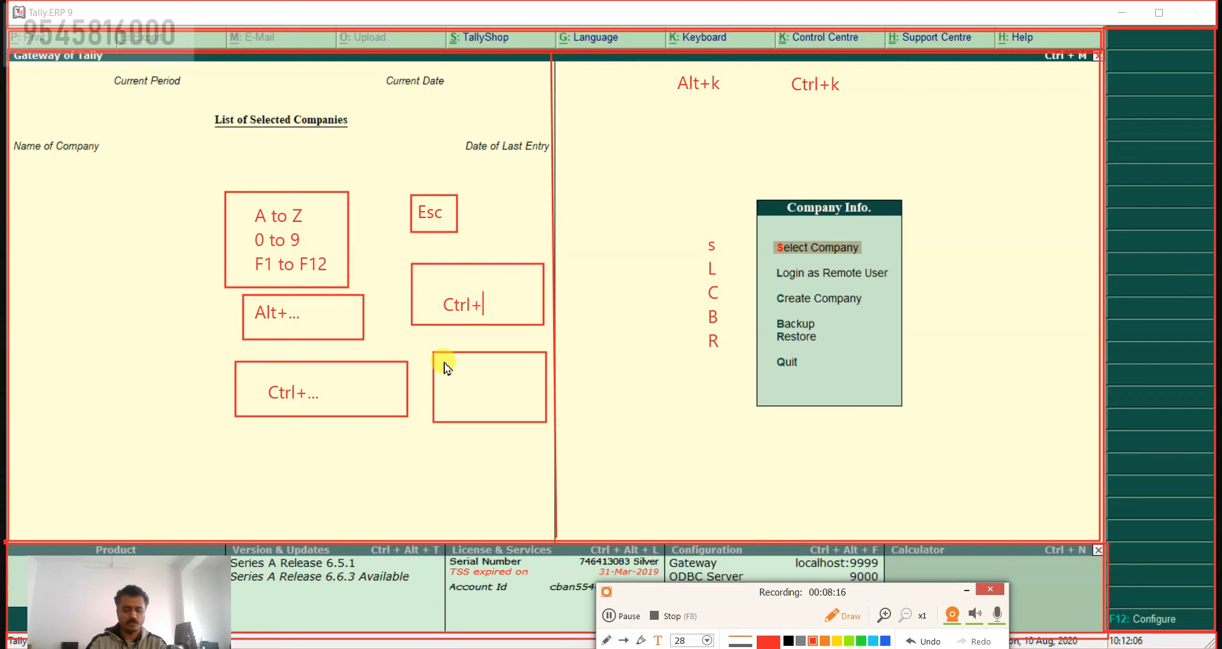
text(A)
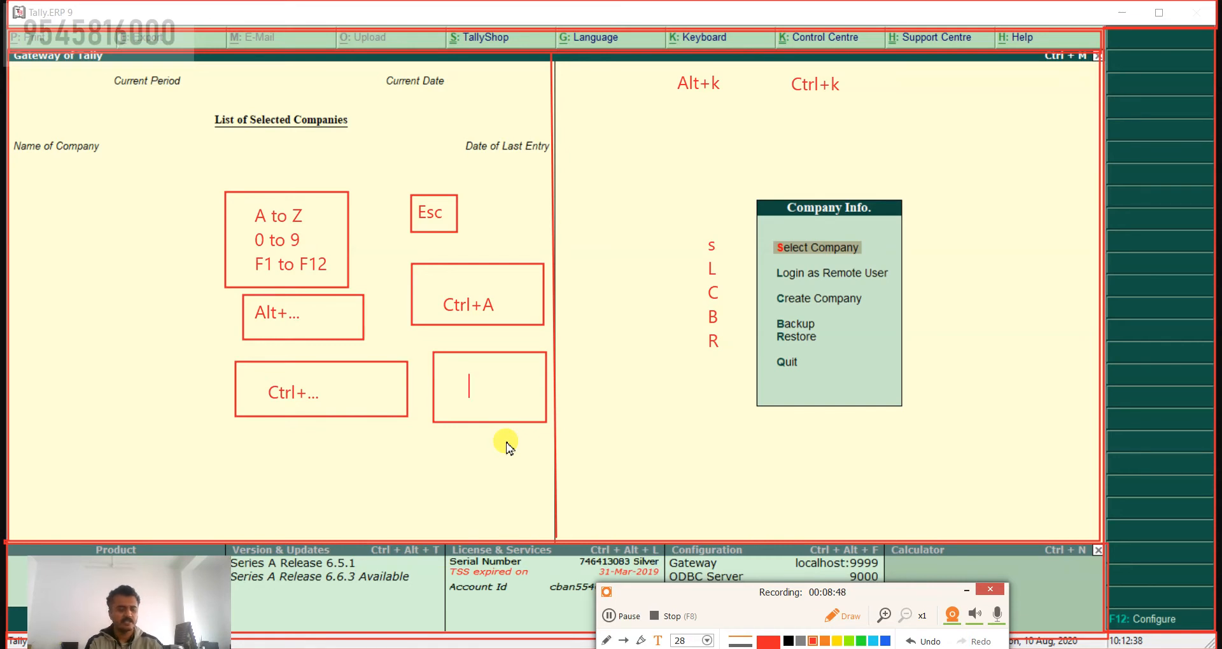
Step: Add the red text Alt+D inside the lower empty rectangle
text(A)
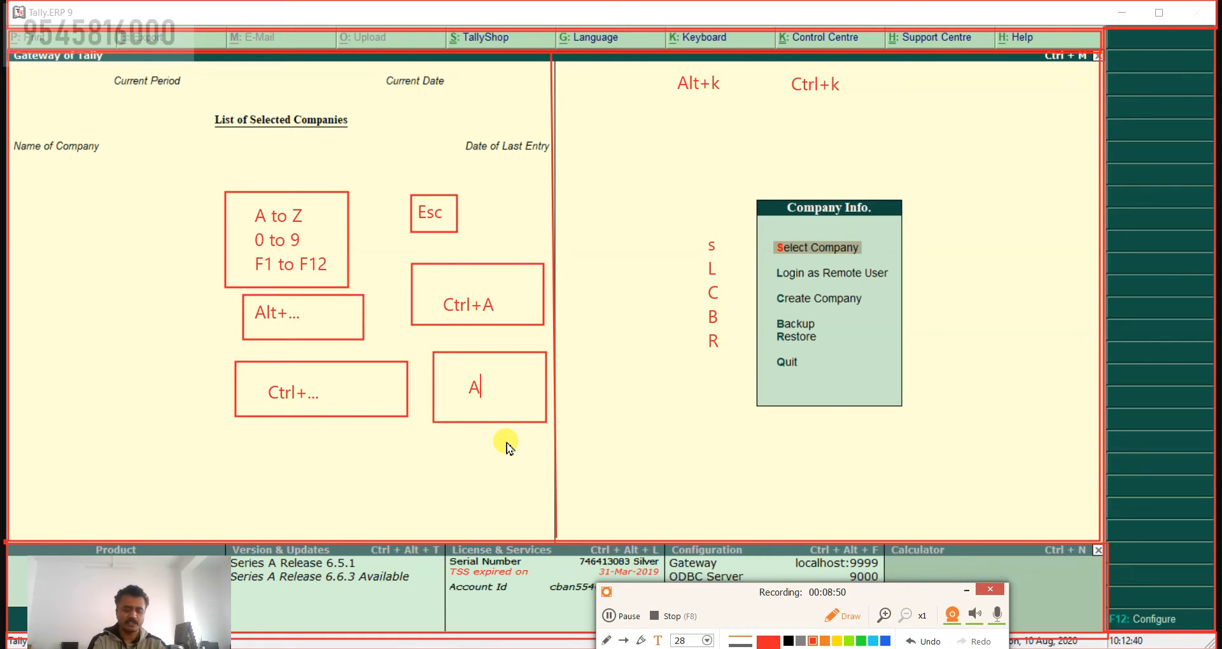
text(lt+)
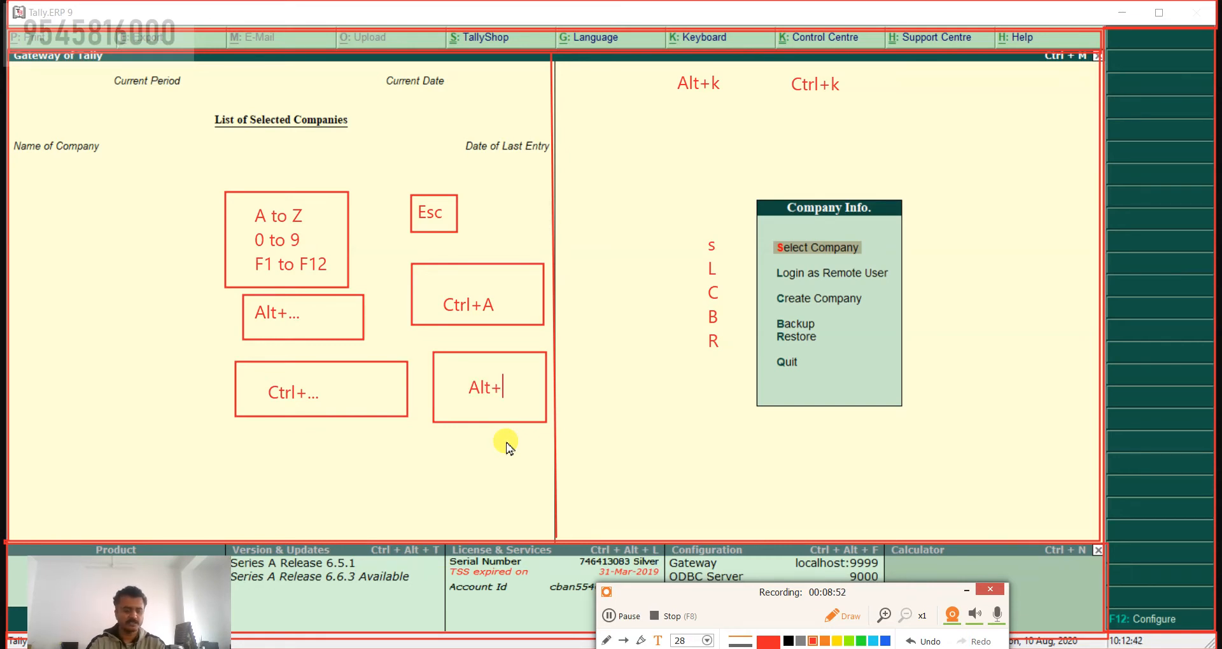
text(D)
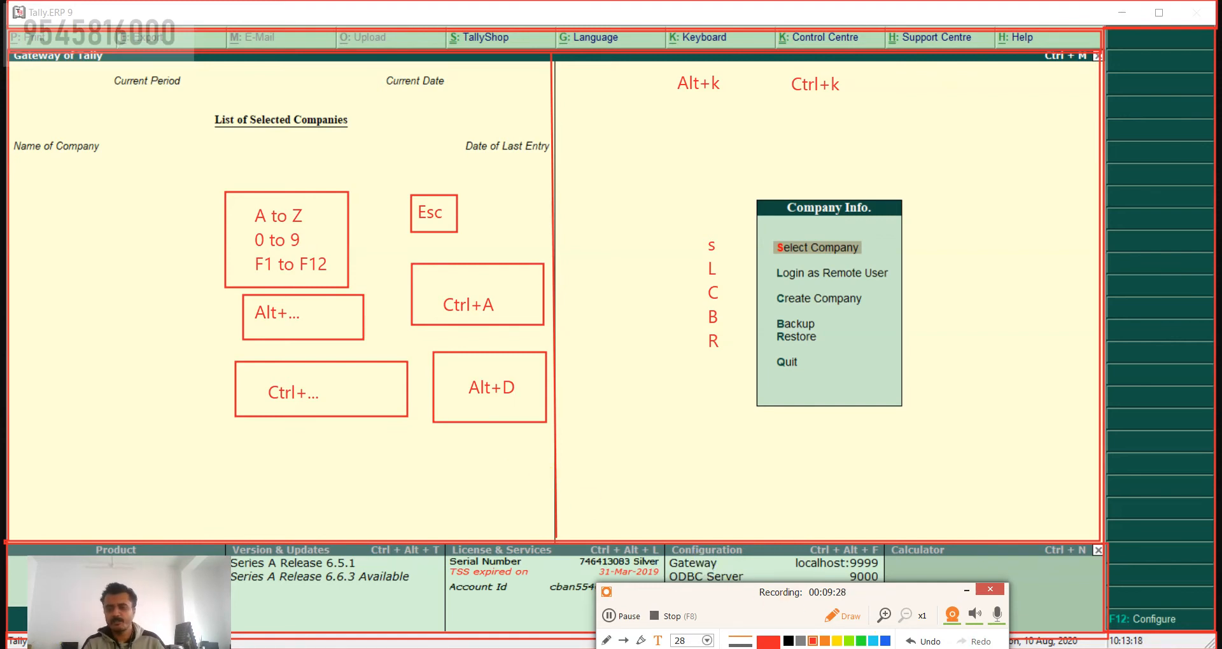
Step: Clear all red annotations from the Tally screen, including the leftover Alt+D text, and leave drawing mode
key(Escape)
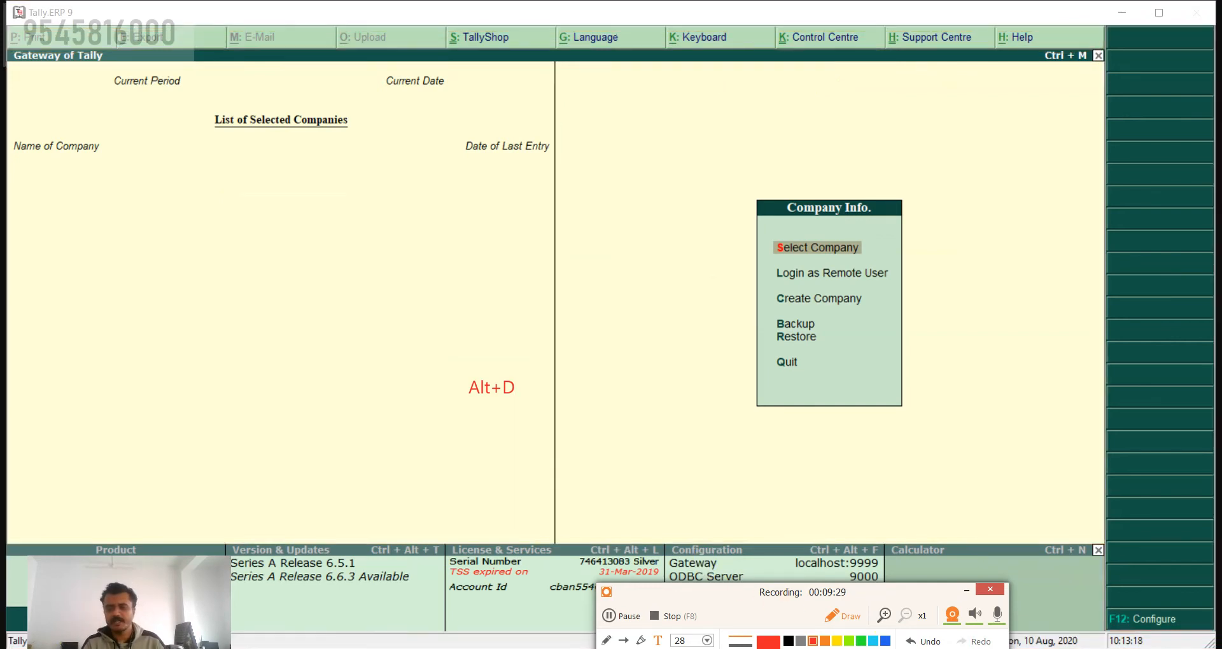
click(829, 616)
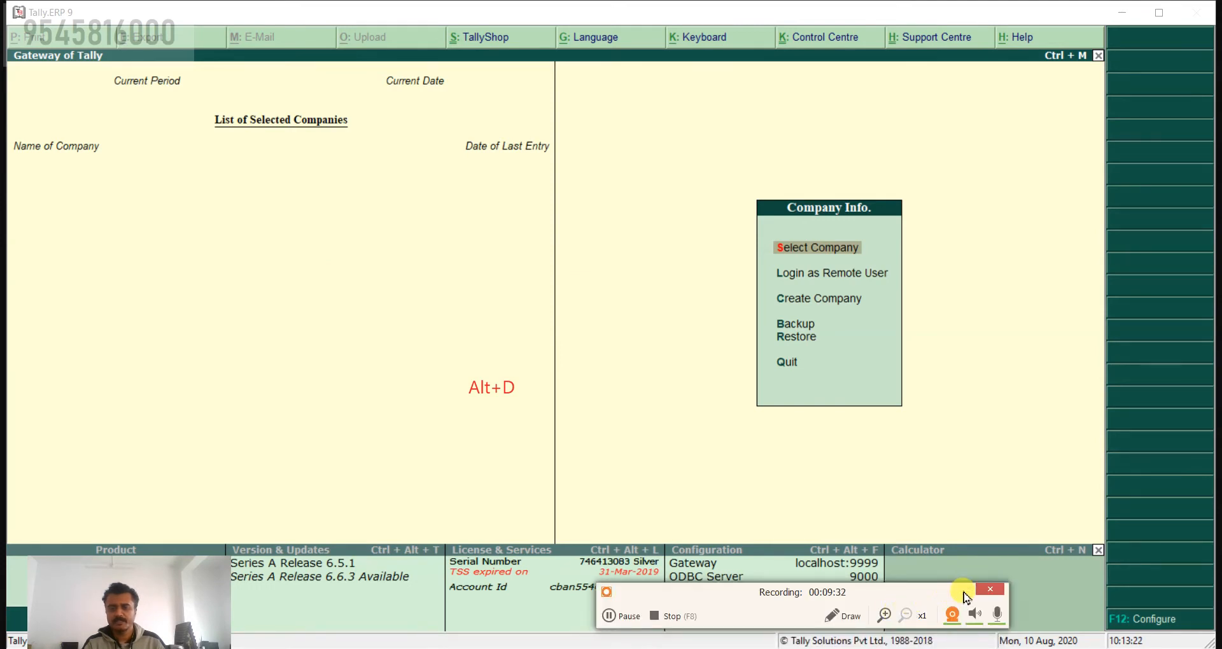
click(966, 590)
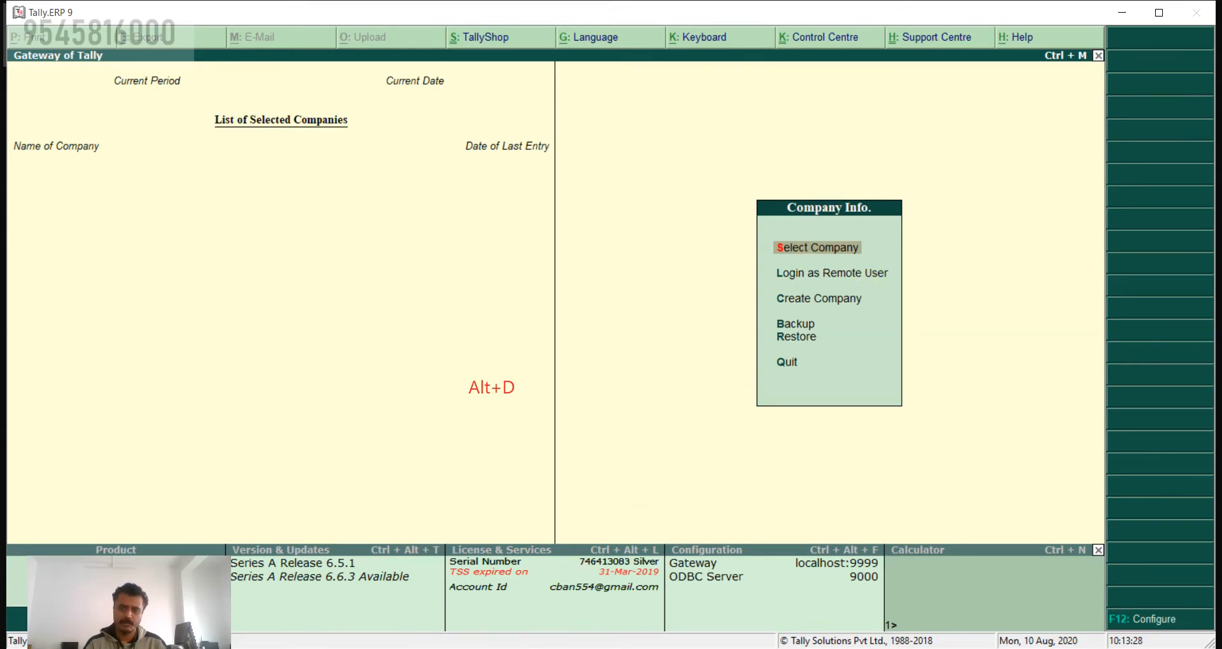
mouse_move(228, 648)
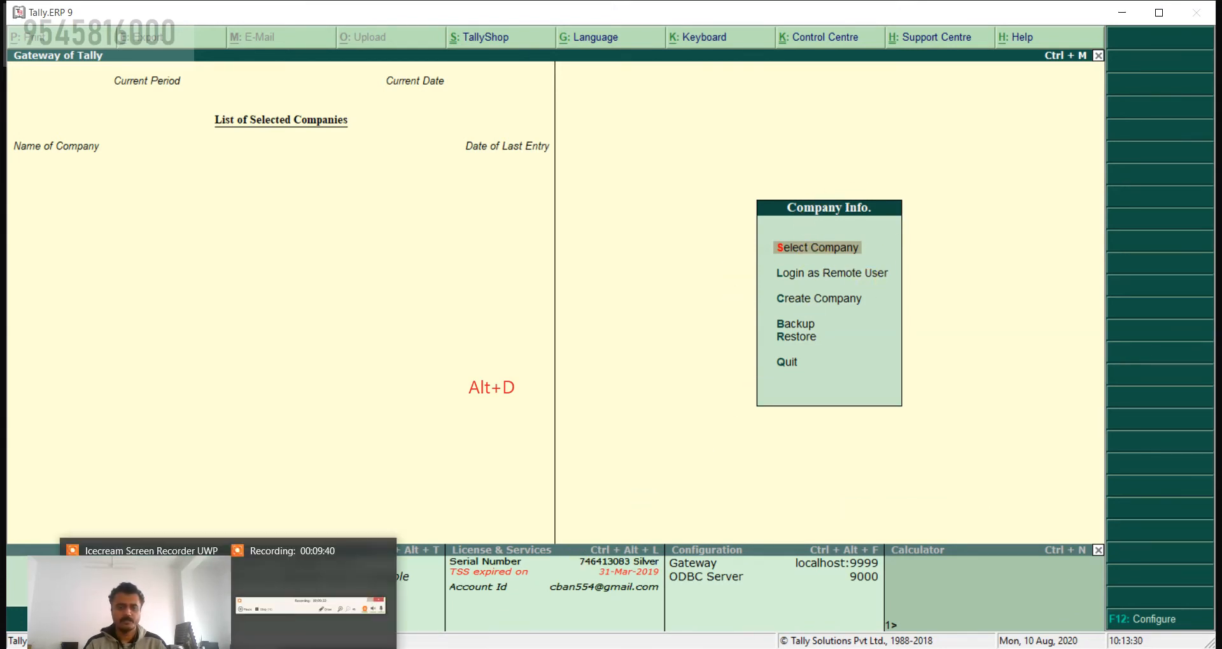
click(311, 606)
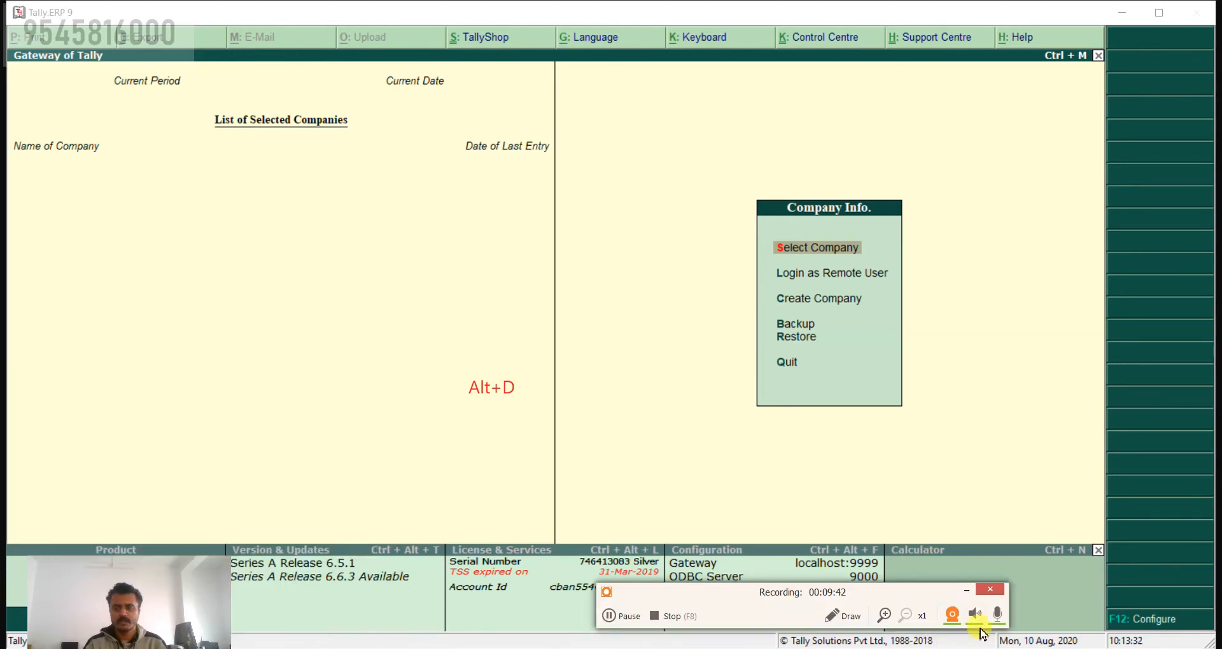
click(839, 615)
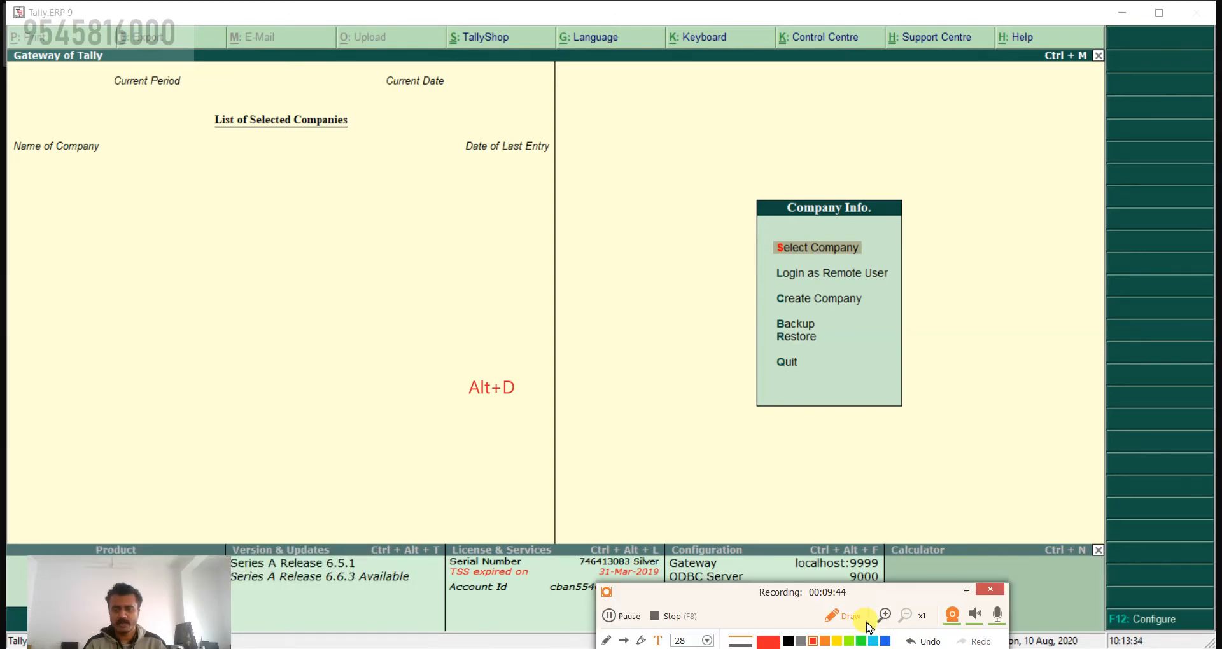
click(917, 643)
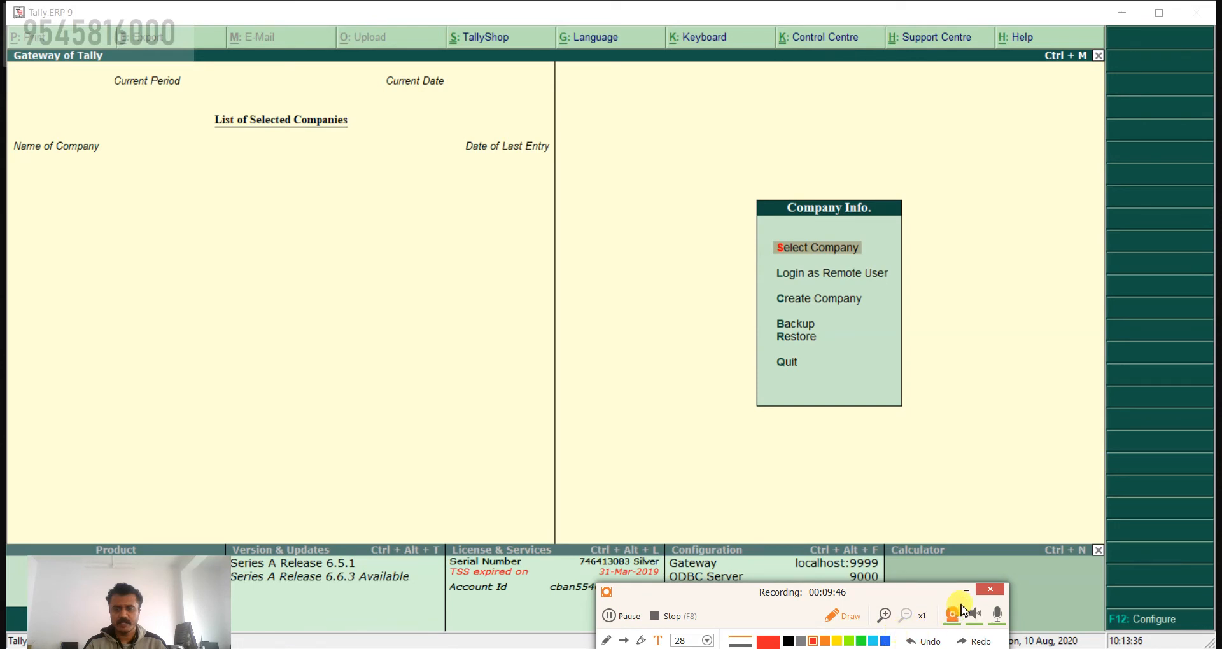
click(845, 621)
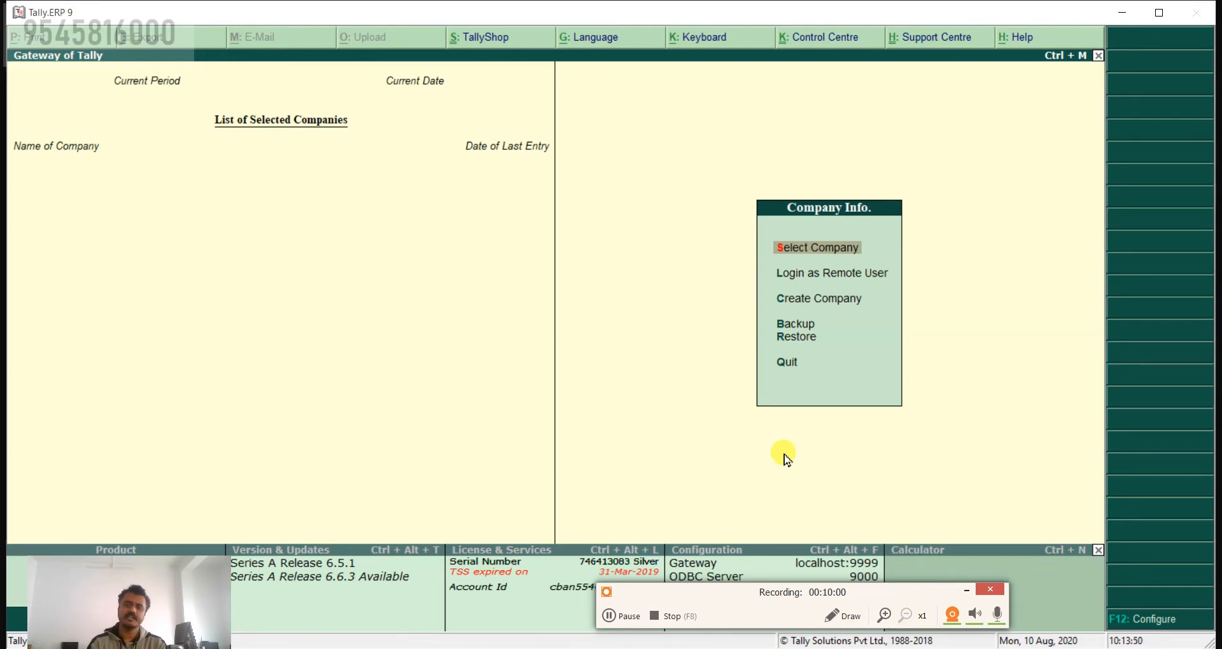
Step: Start Select Company, filter the list of companies by Soha and choose the 19-20 Soham Tally Academy company
key(Return)
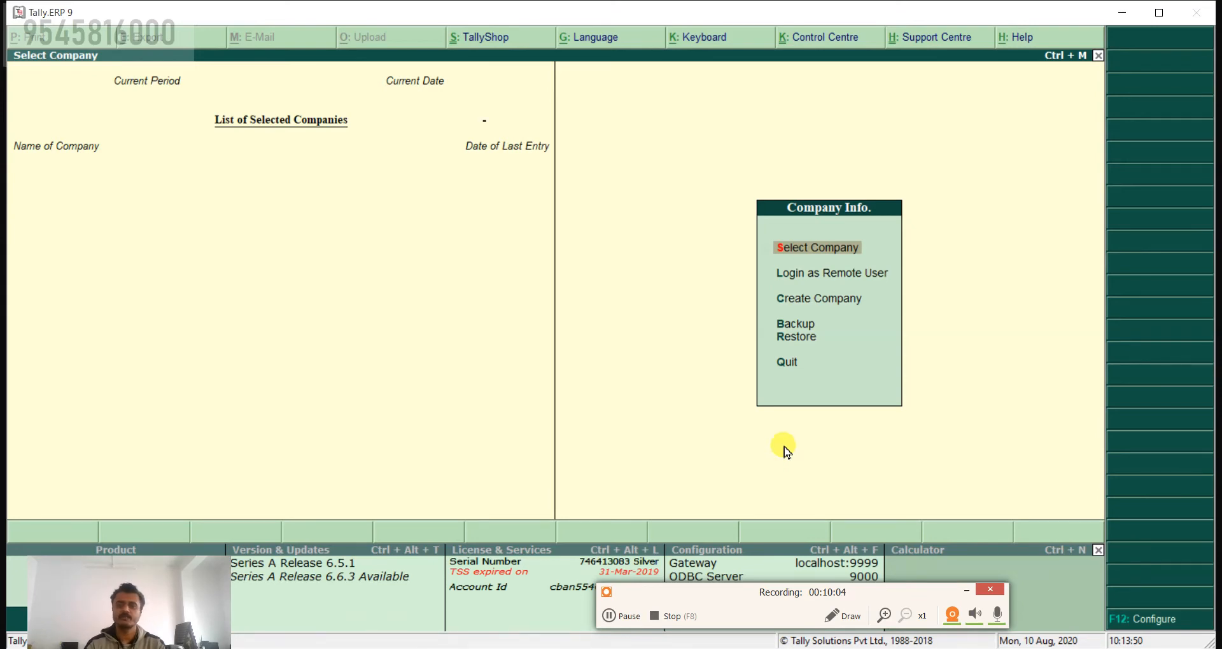
click(781, 250)
text(Soha)
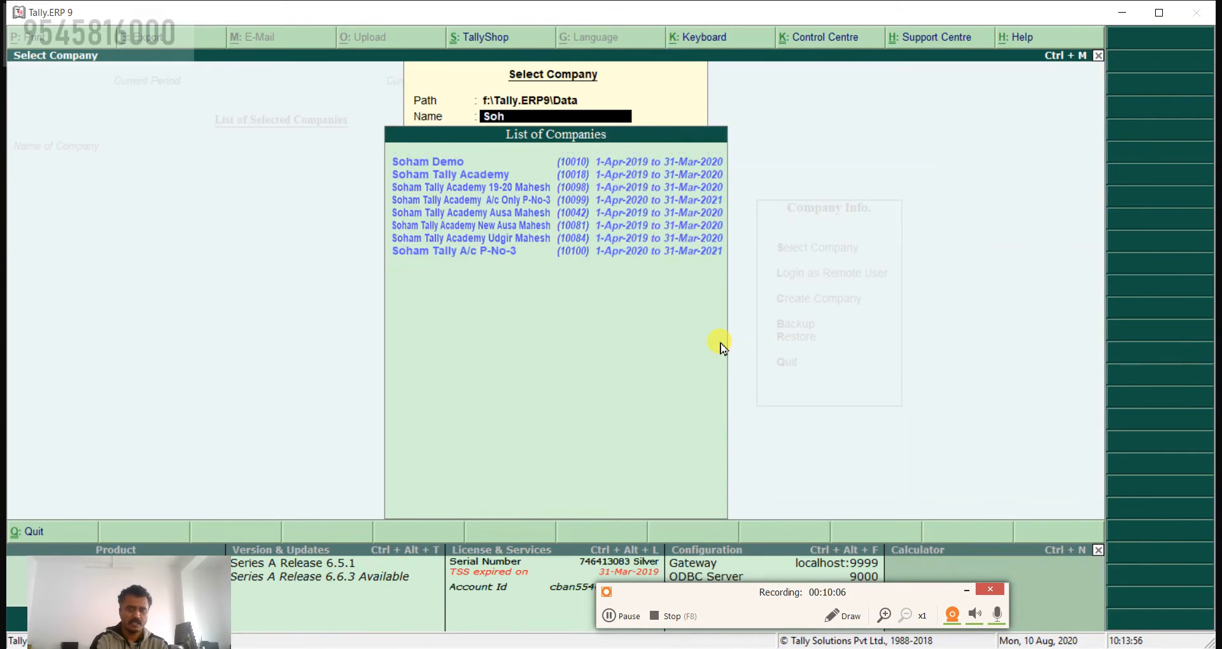
key(Down)
key(Down)
key(Down)
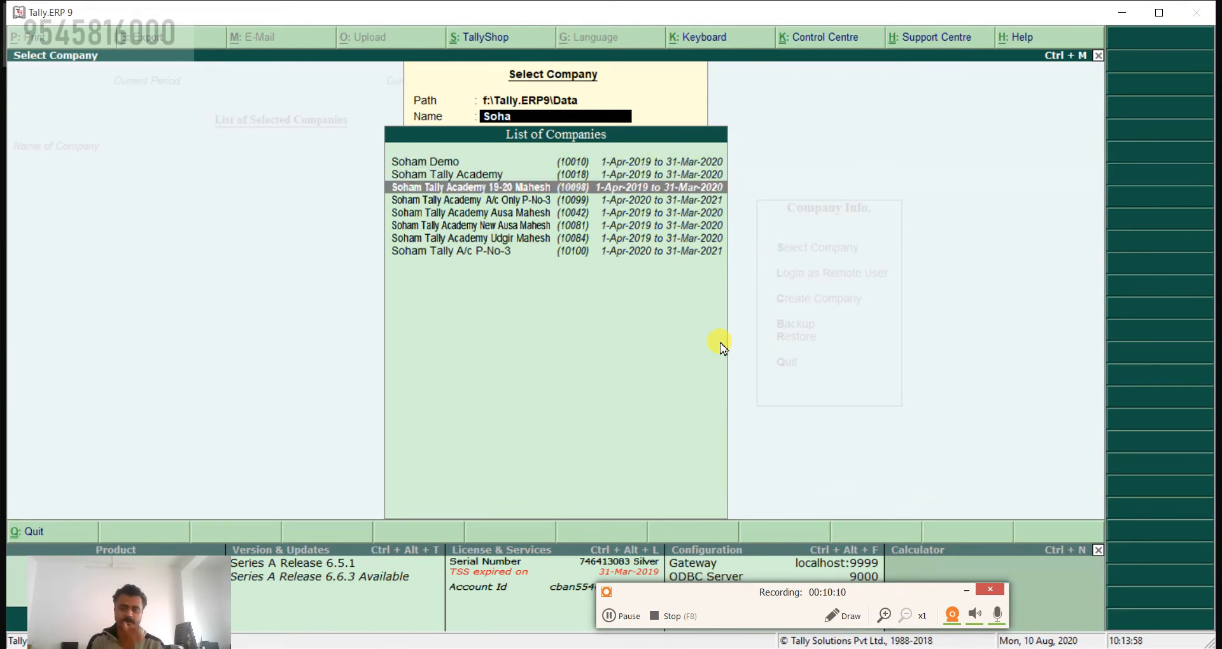
key(Return)
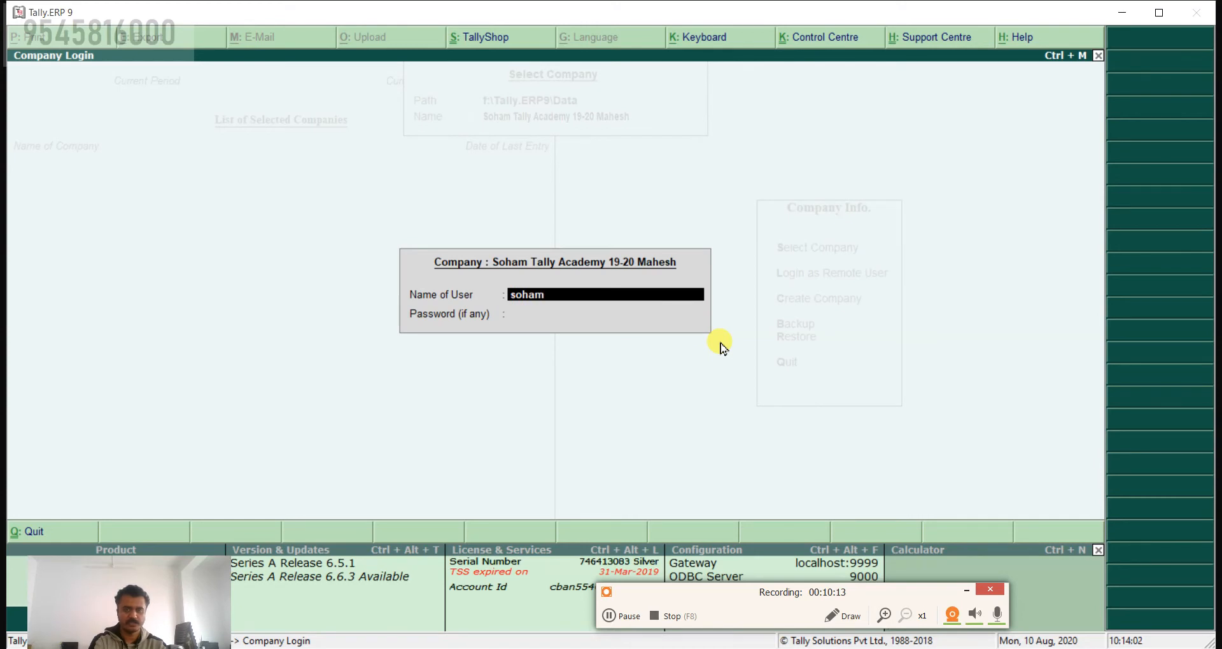
Step: Log in to the selected company by entering the user name and the account password
key(Return)
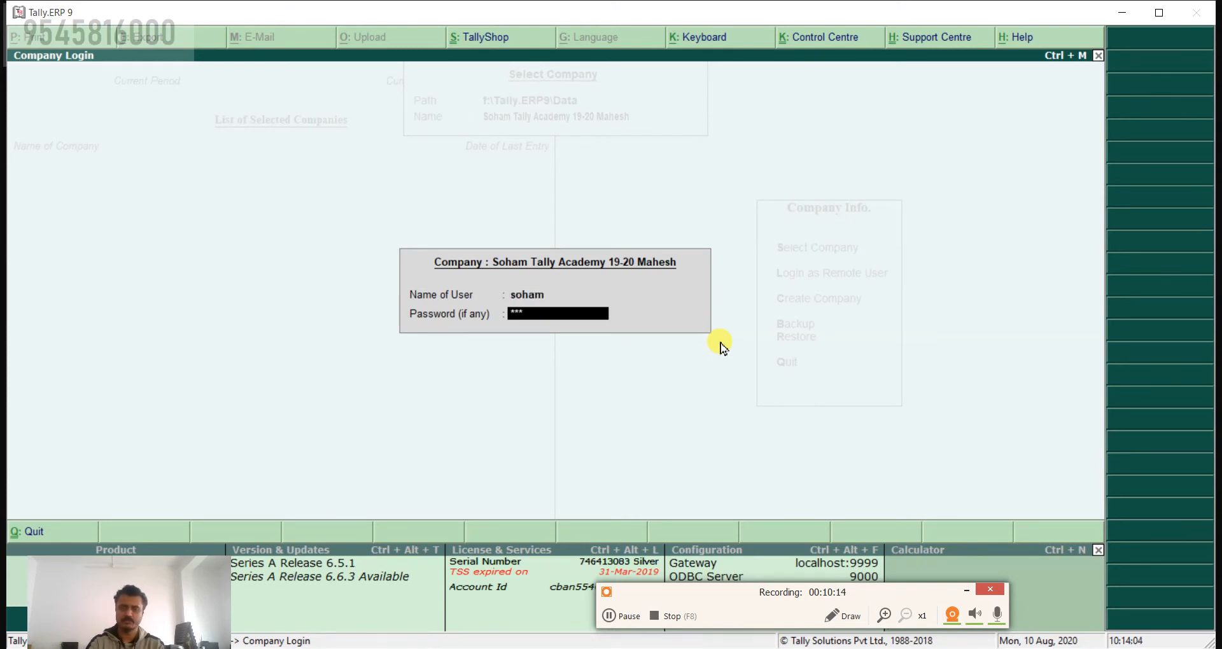
key(Return)
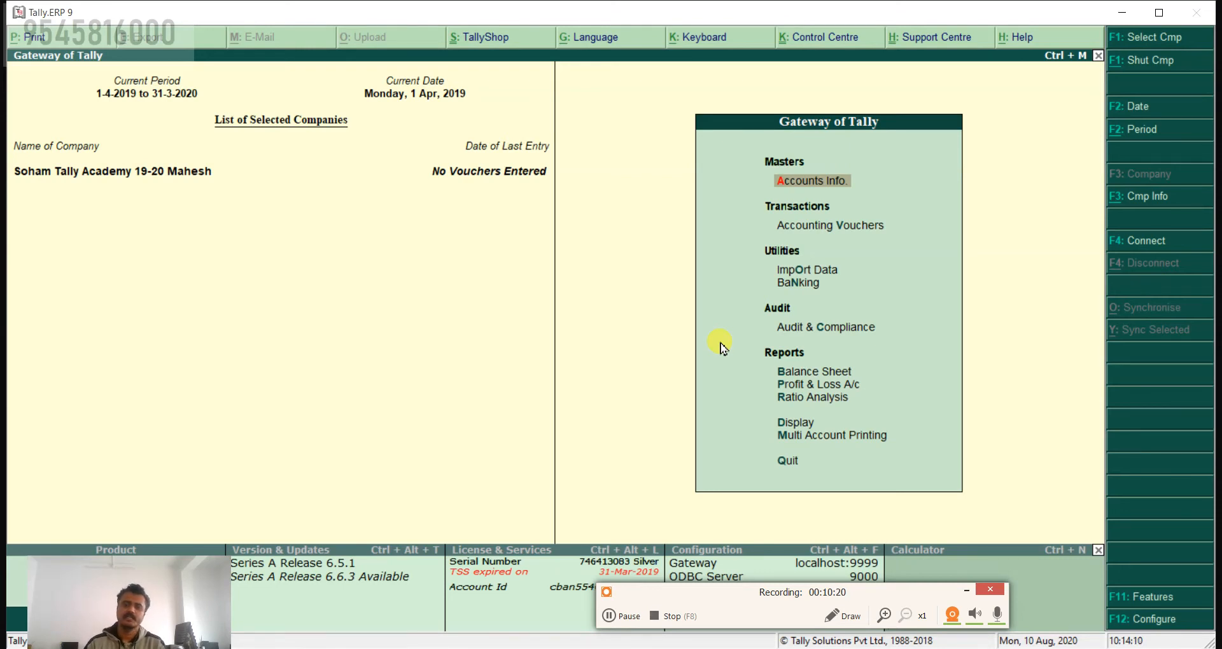
Step: Draw red rectangles around the Gateway of Tally menu, the whole function-key button bar and the F3: Cmp Info button
click(829, 609)
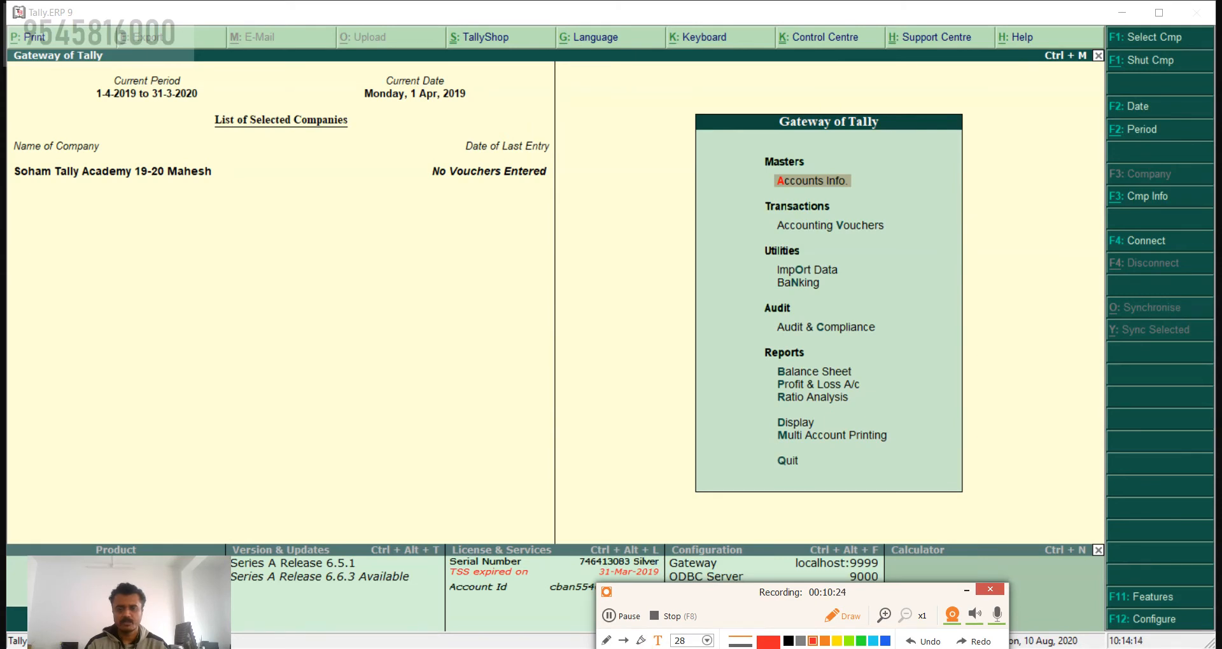
mouse_move(674, 83)
mouse_down()
mouse_move(802, 383)
mouse_move(955, 523)
mouse_move(1009, 517)
mouse_up()
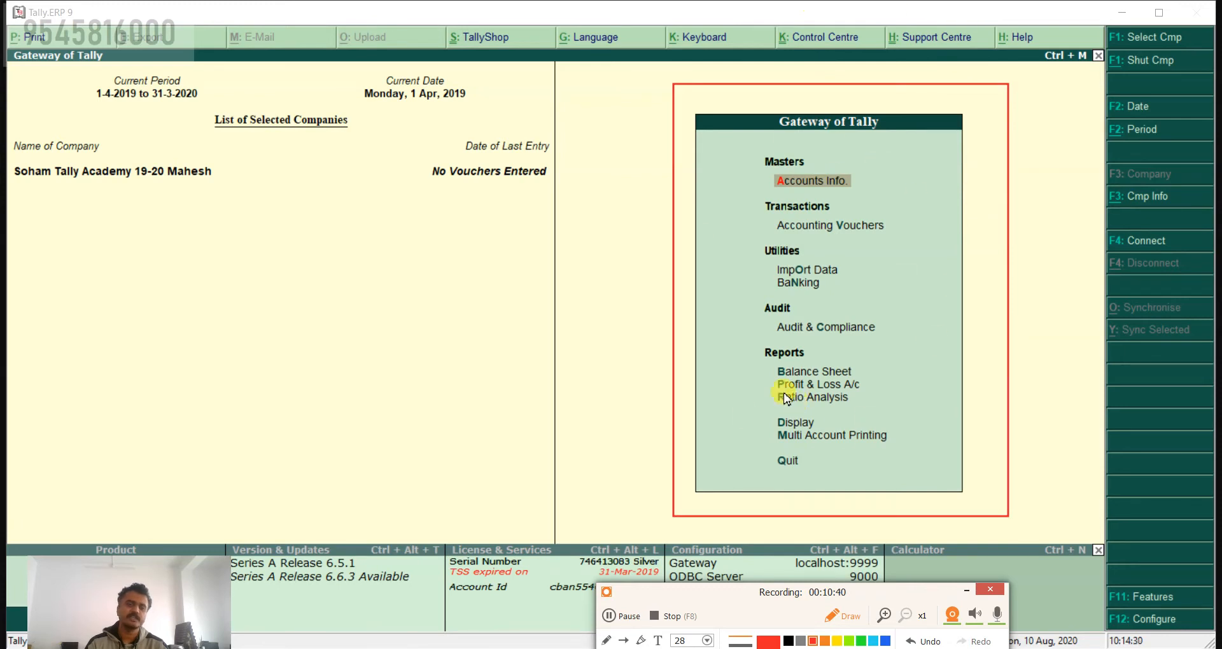
mouse_move(1096, 16)
mouse_down()
mouse_move(1204, 403)
mouse_move(1215, 636)
mouse_up()
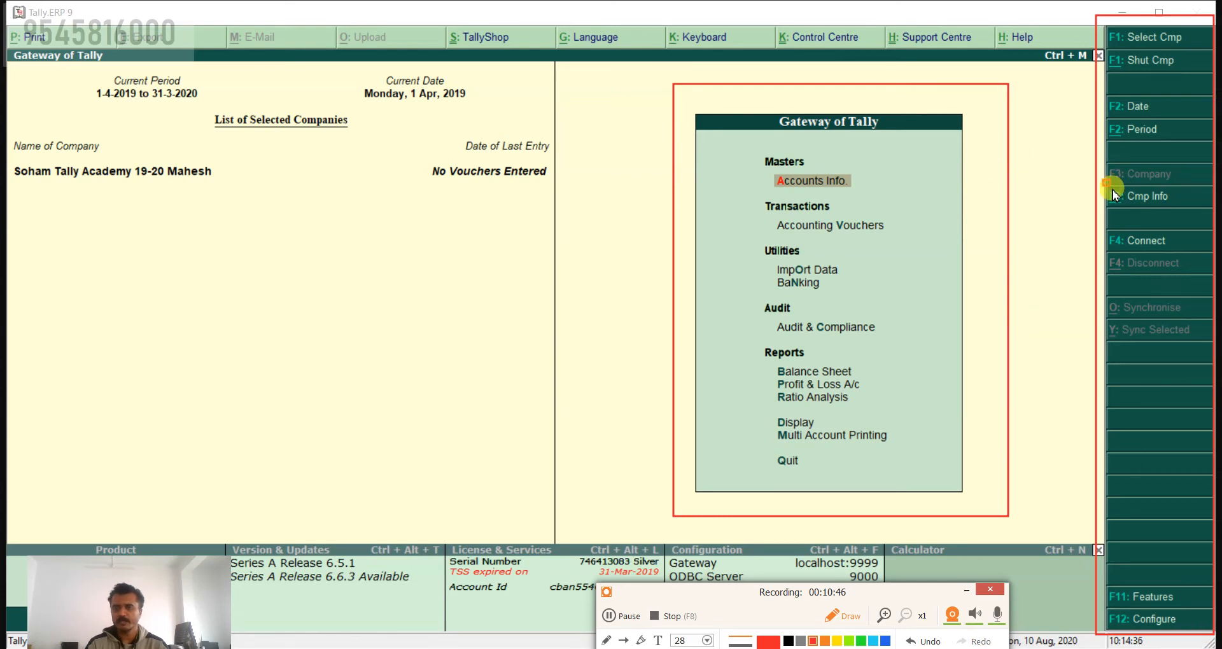
drag(1147, 209, 1195, 219)
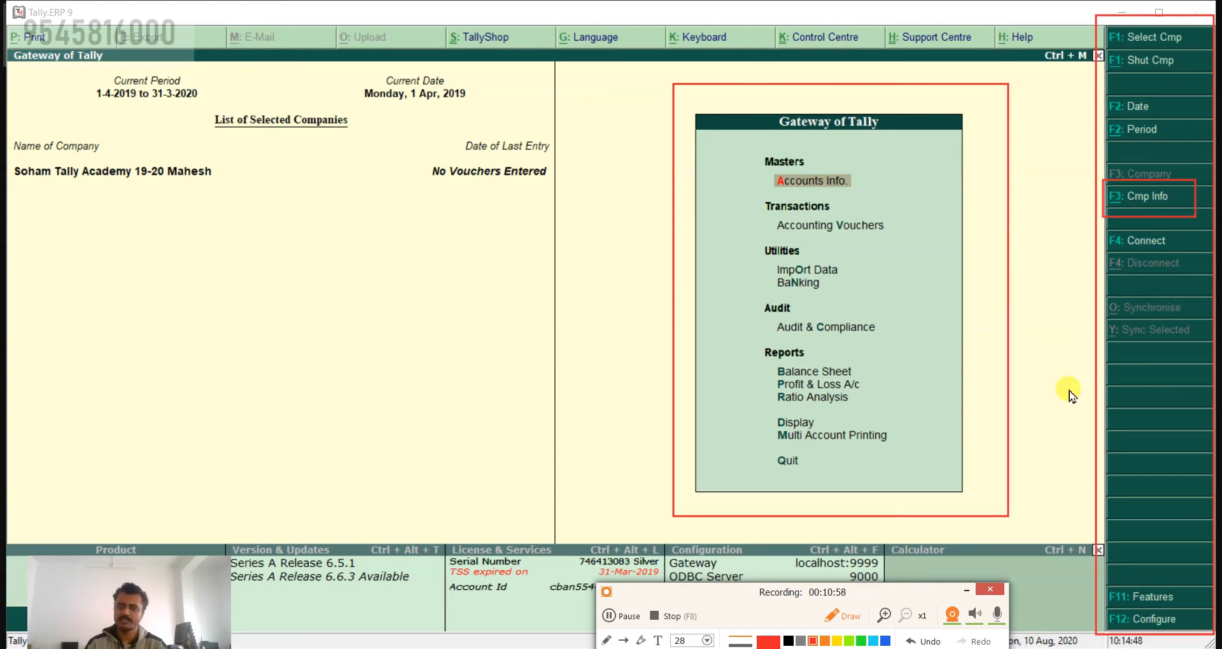
Step: Clear the red frames, leave drawing mode and open the Company Info. menu for the loaded company
click(980, 648)
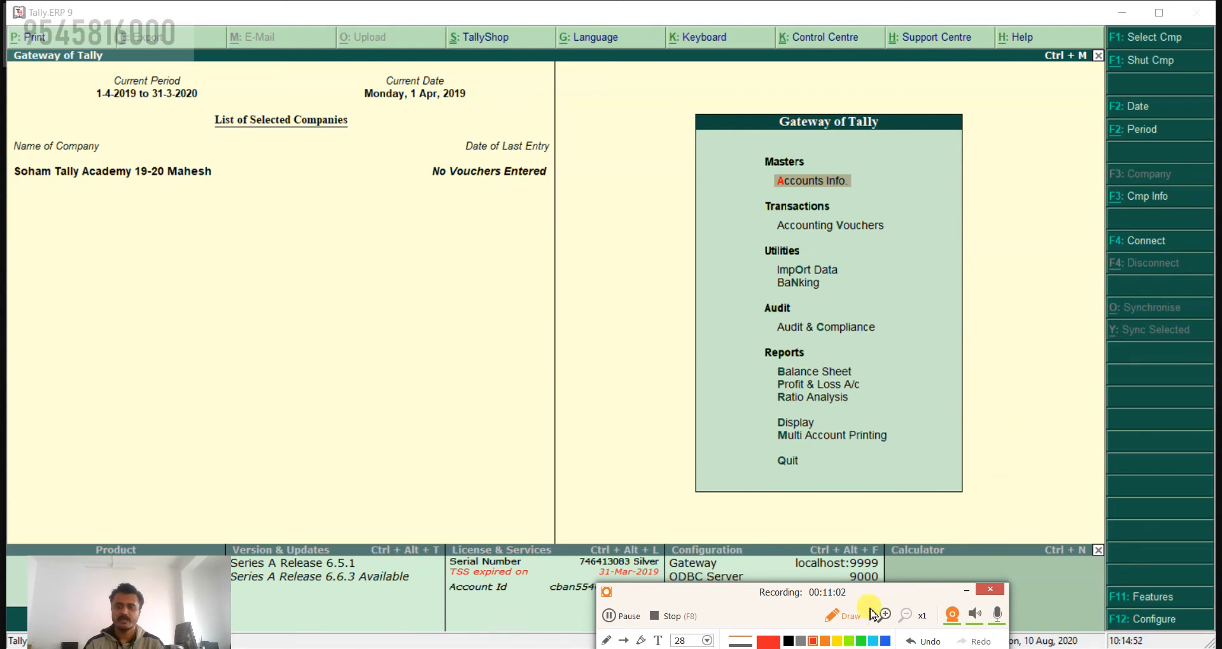
click(846, 617)
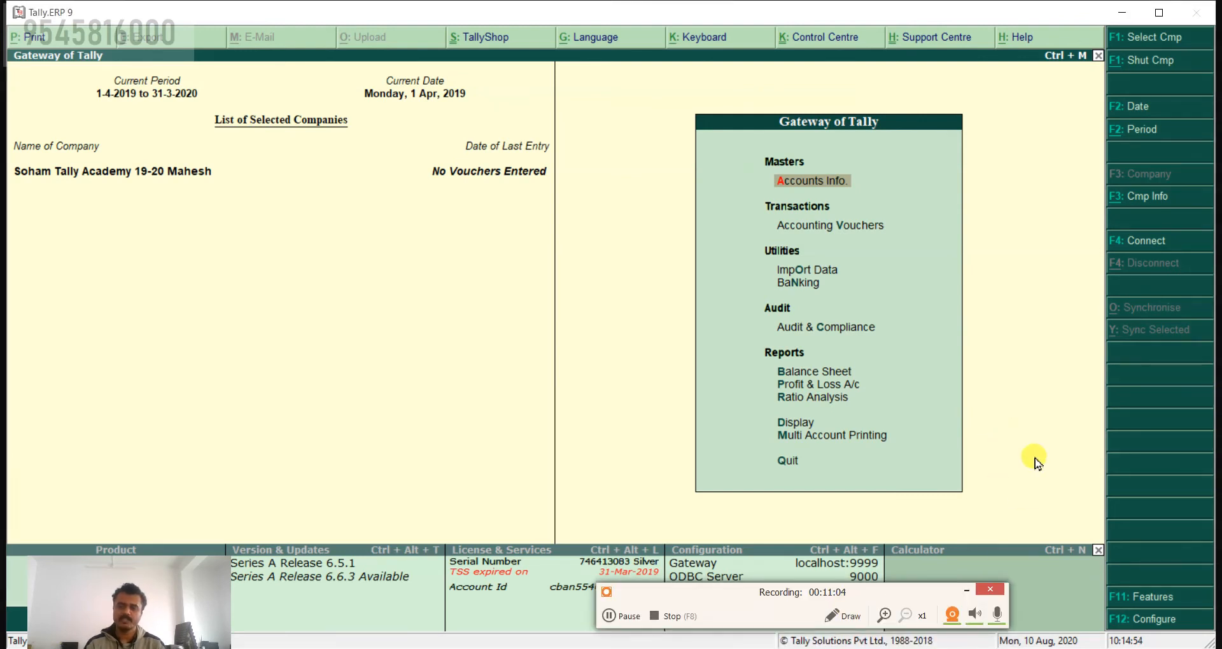
key(alt+f)
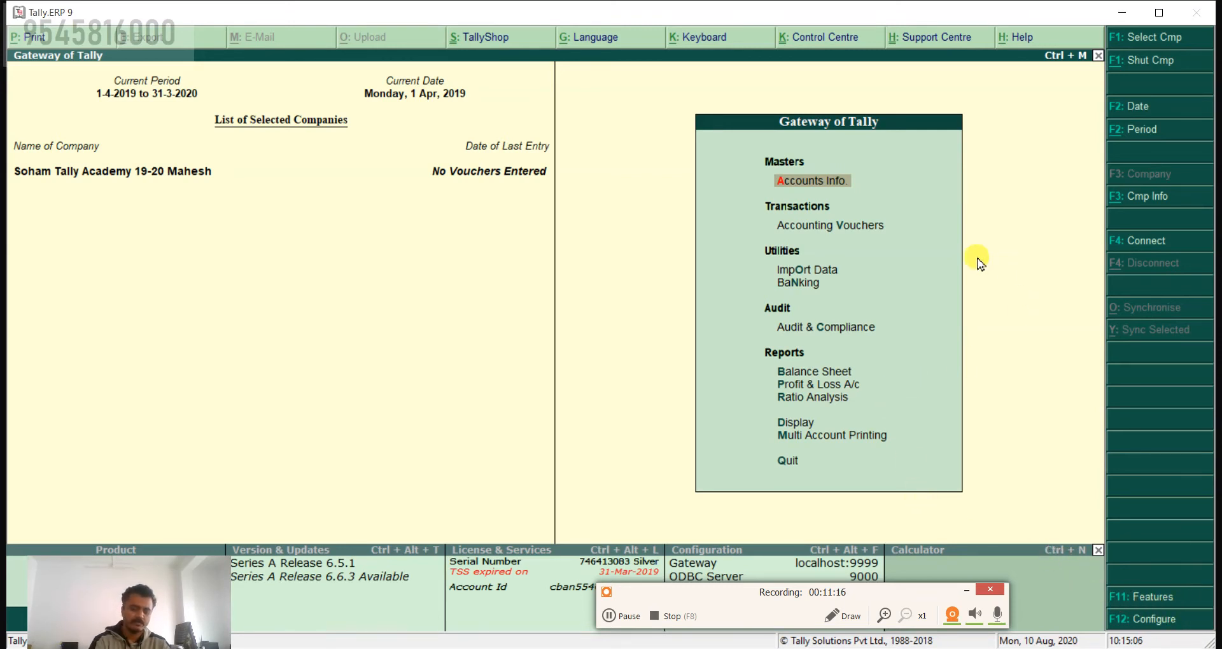
key(alt+F3)
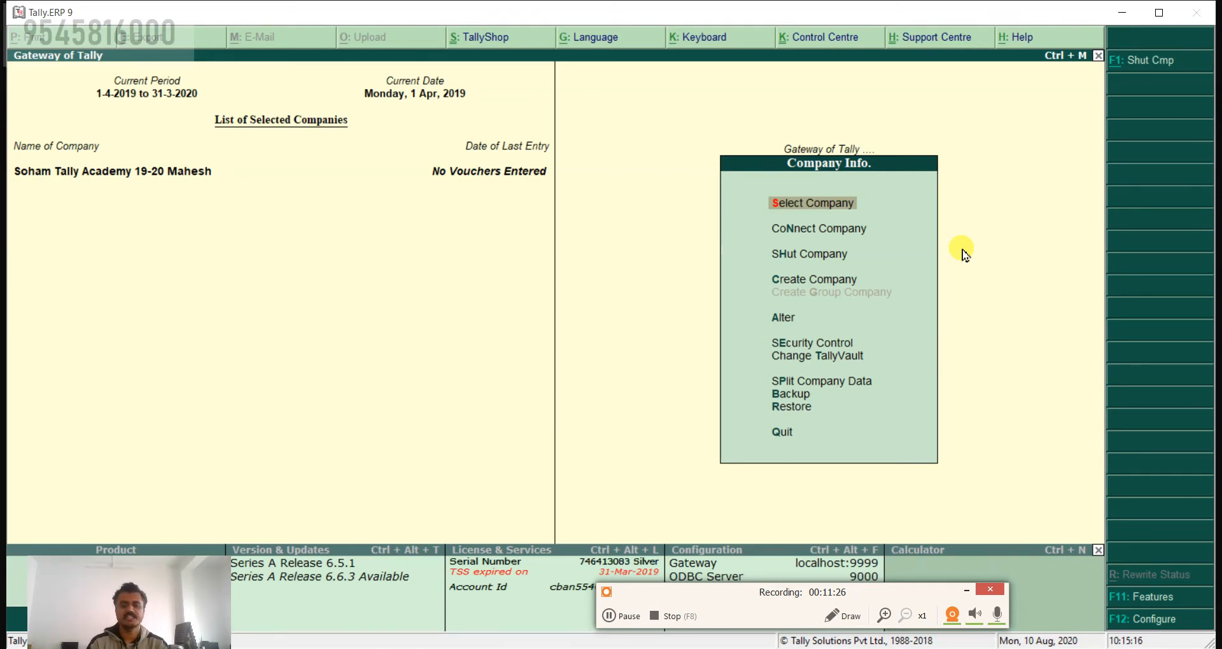
Step: Move the highlight in the Company Info. menu past Connect Company to Shut Company
key(Down)
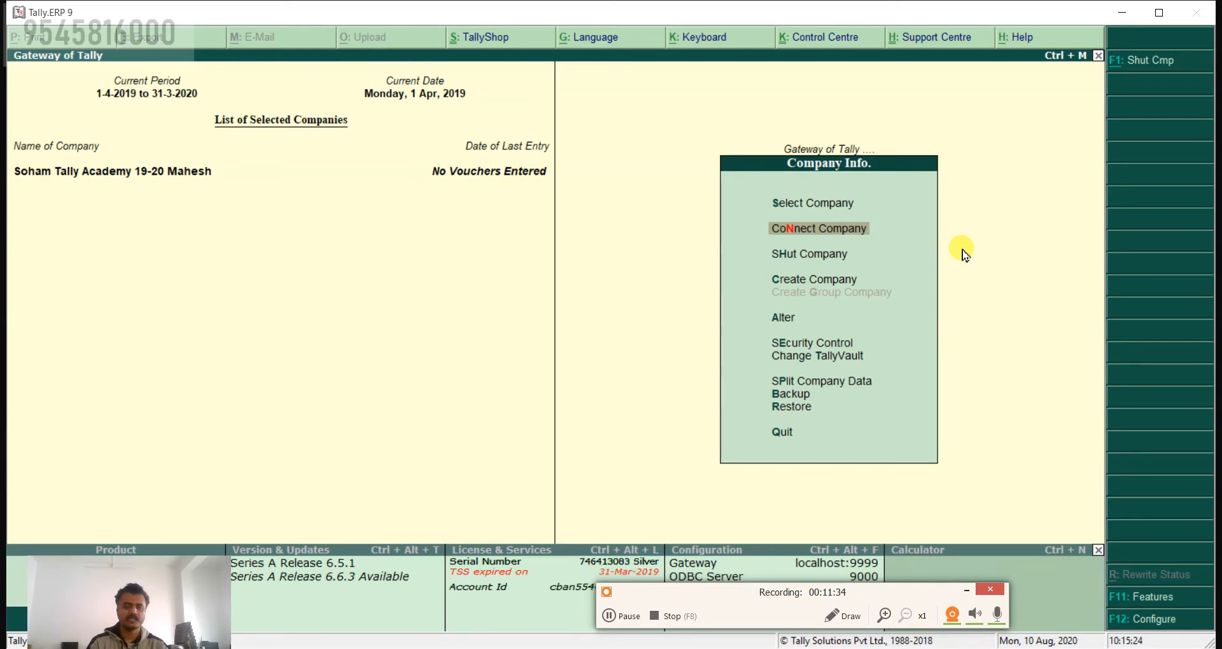
key(Down)
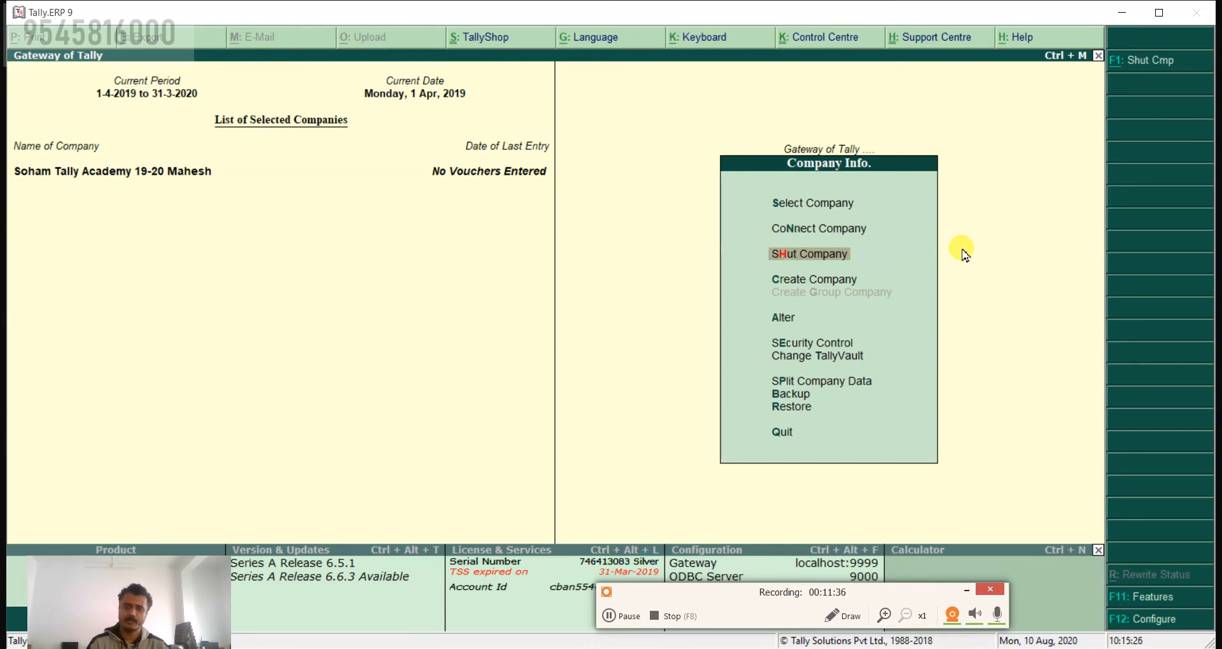
key(Up)
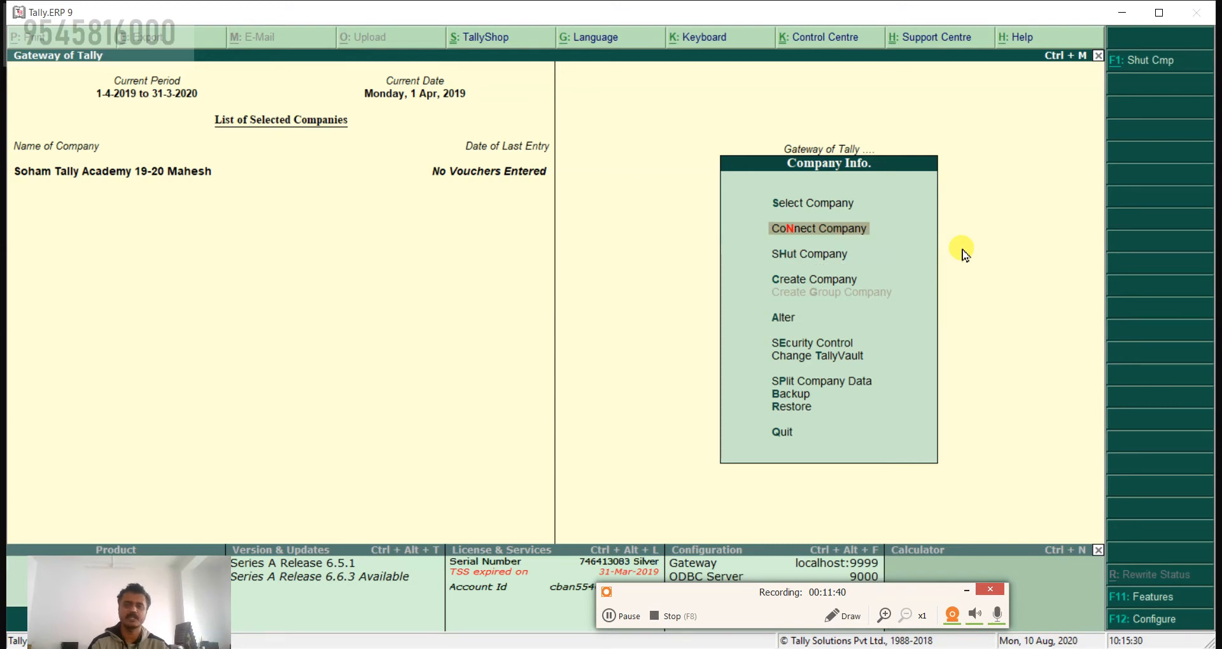
key(Down)
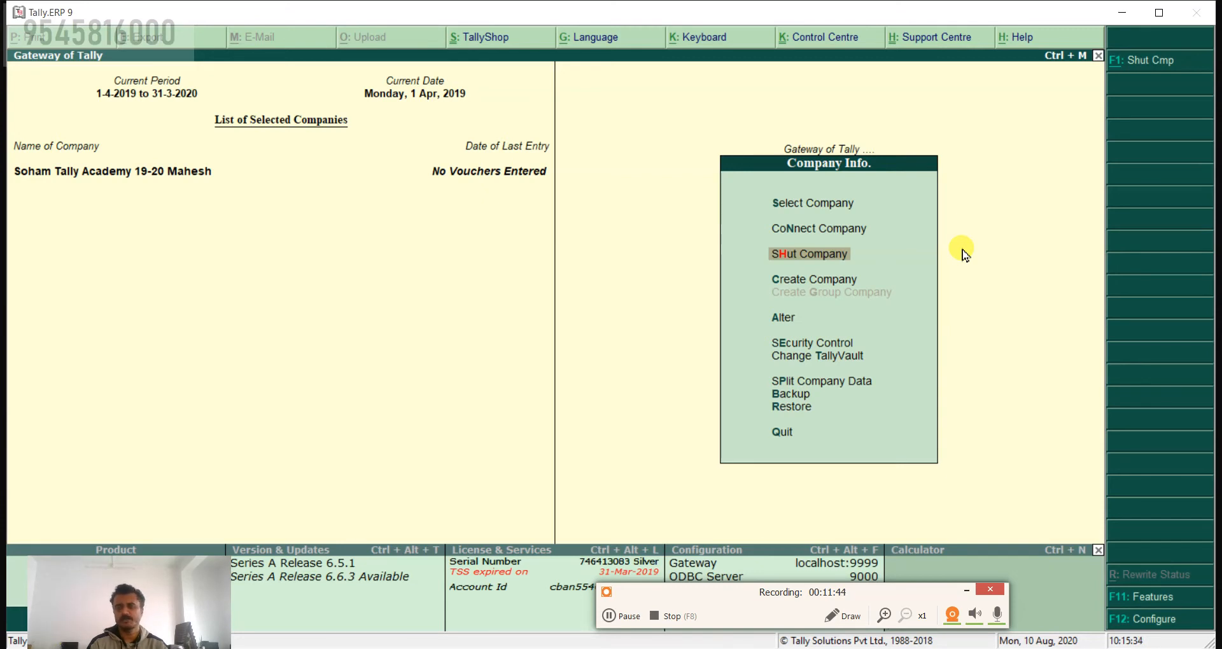
Step: Open the loaded company for alteration from the Company Info. menu
key(Down)
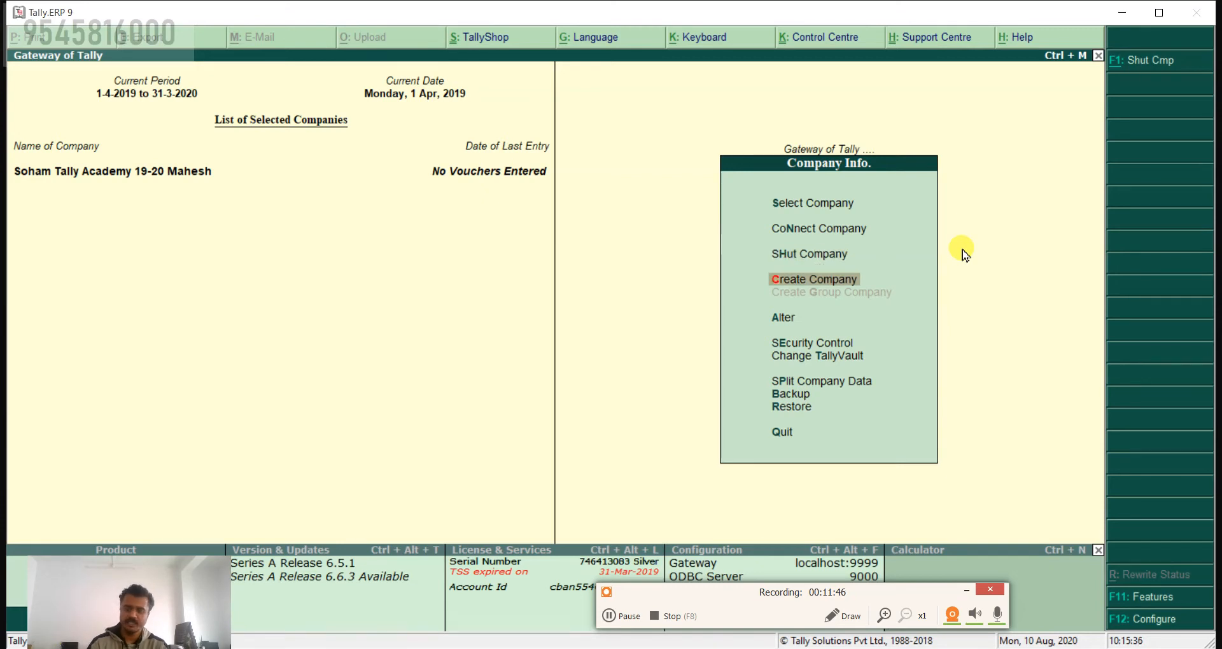
key(Down)
key(Return)
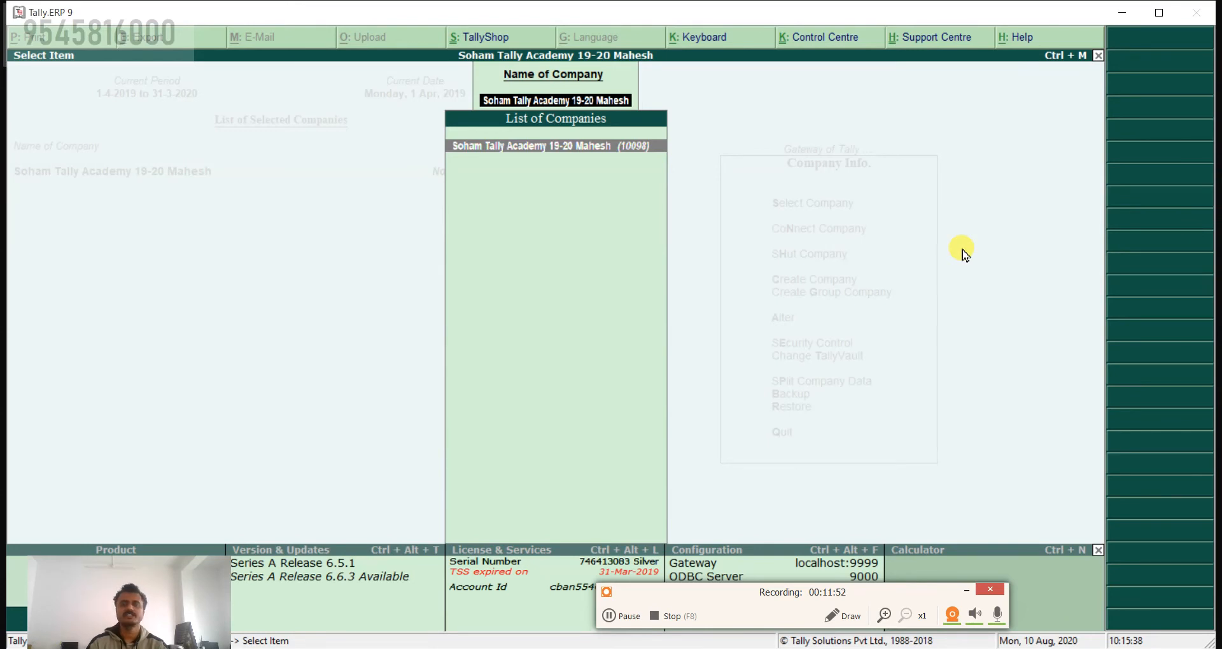
key(Return)
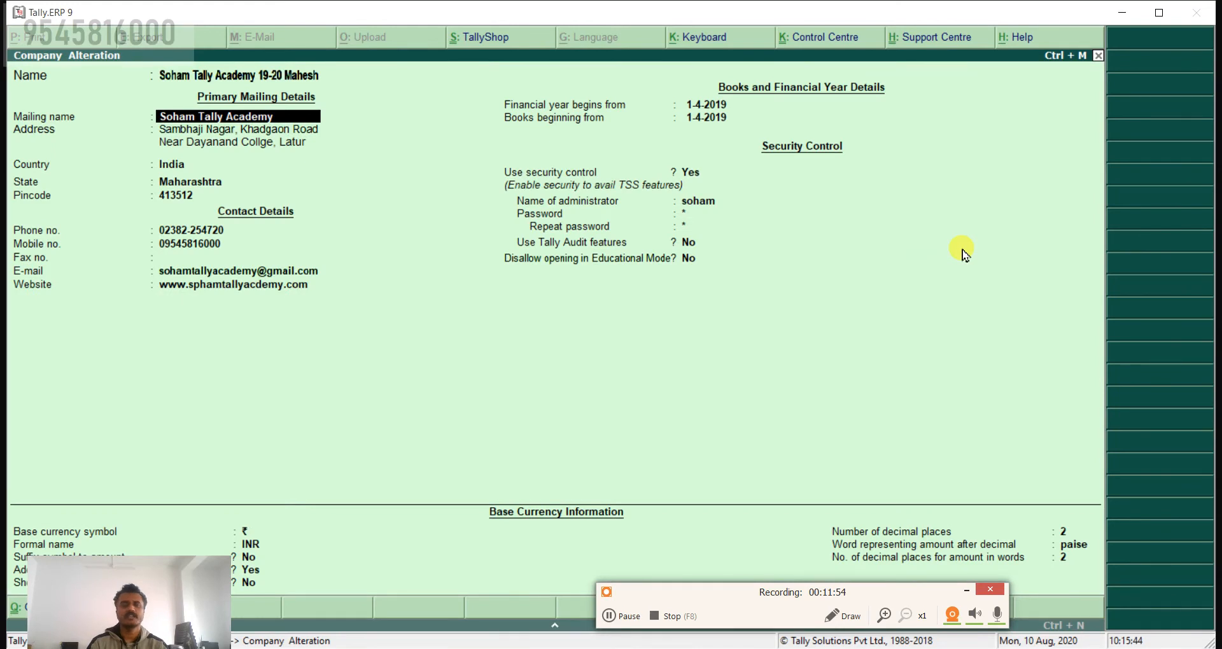
Step: Go through the company's contact, pincode, country and address fields in the Company Alteration form and accept the form
key(Return)
key(Return)
key(Return)
key(Return)
key(Return)
key(Return)
key(Return)
key(Return)
key(Return)
key(Return)
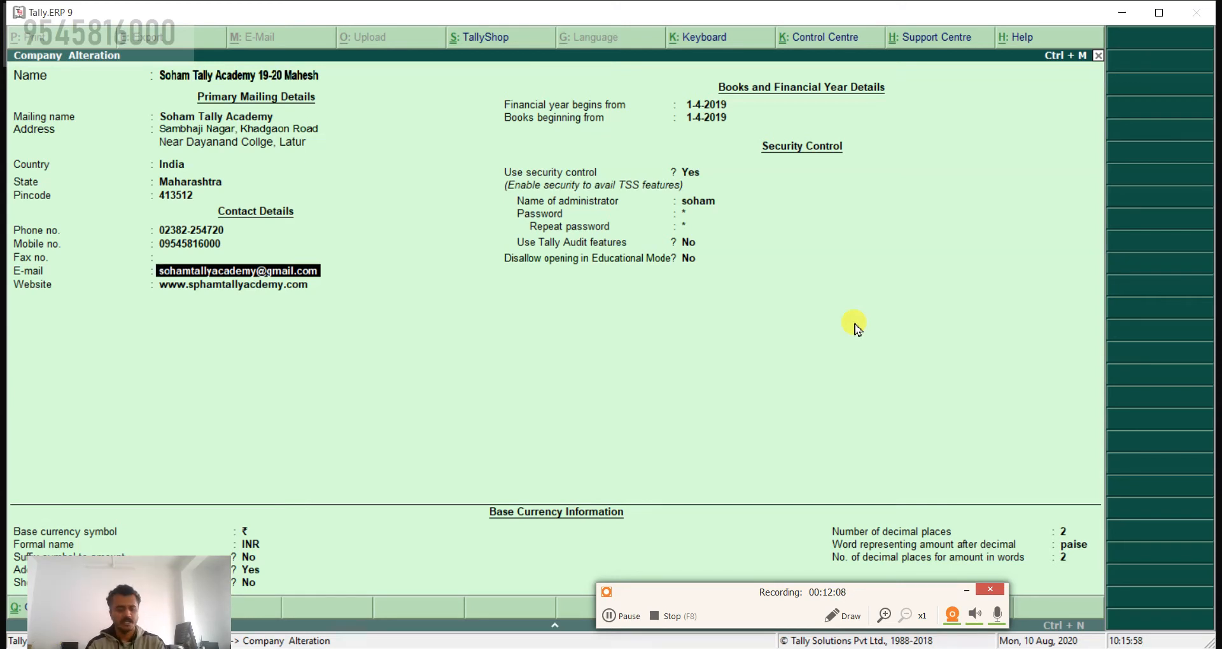
key(Up)
key(Up)
key(Up)
key(Up)
key(Up)
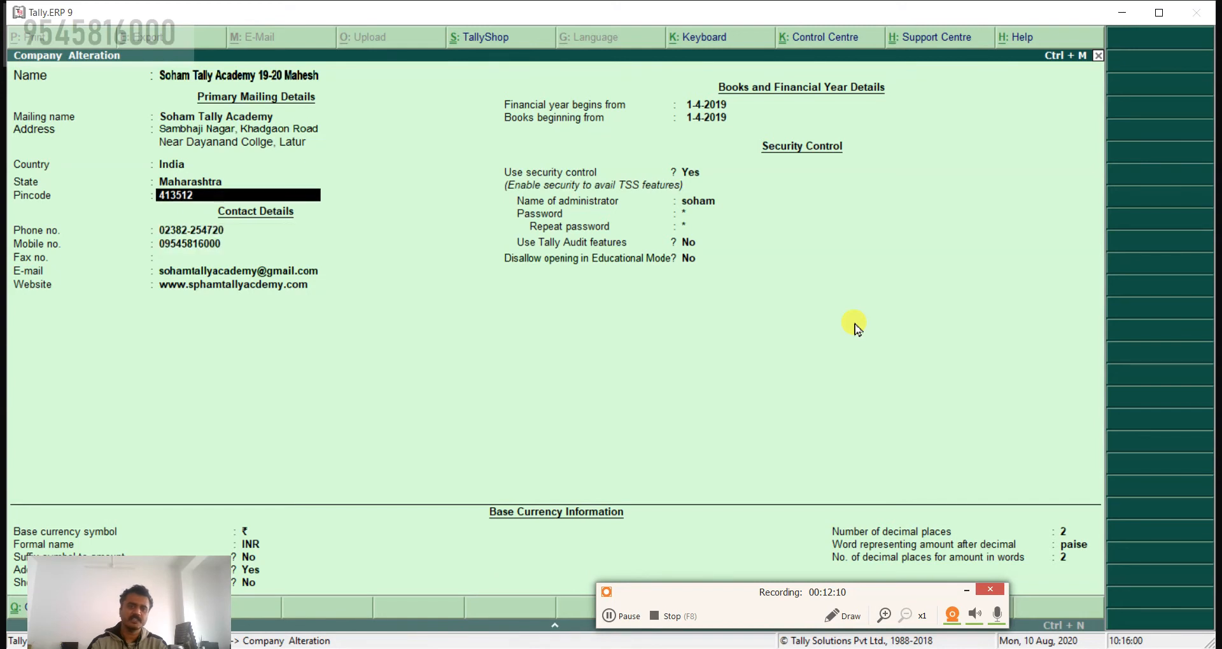
key(Up)
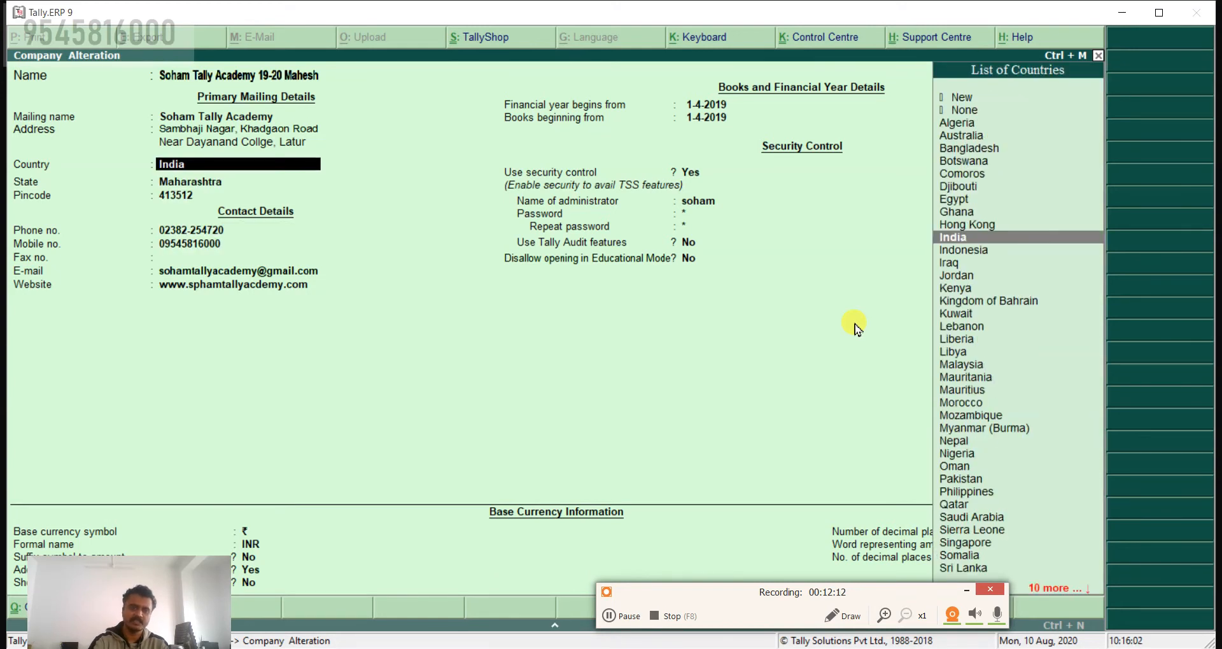
key(Up)
key(Up)
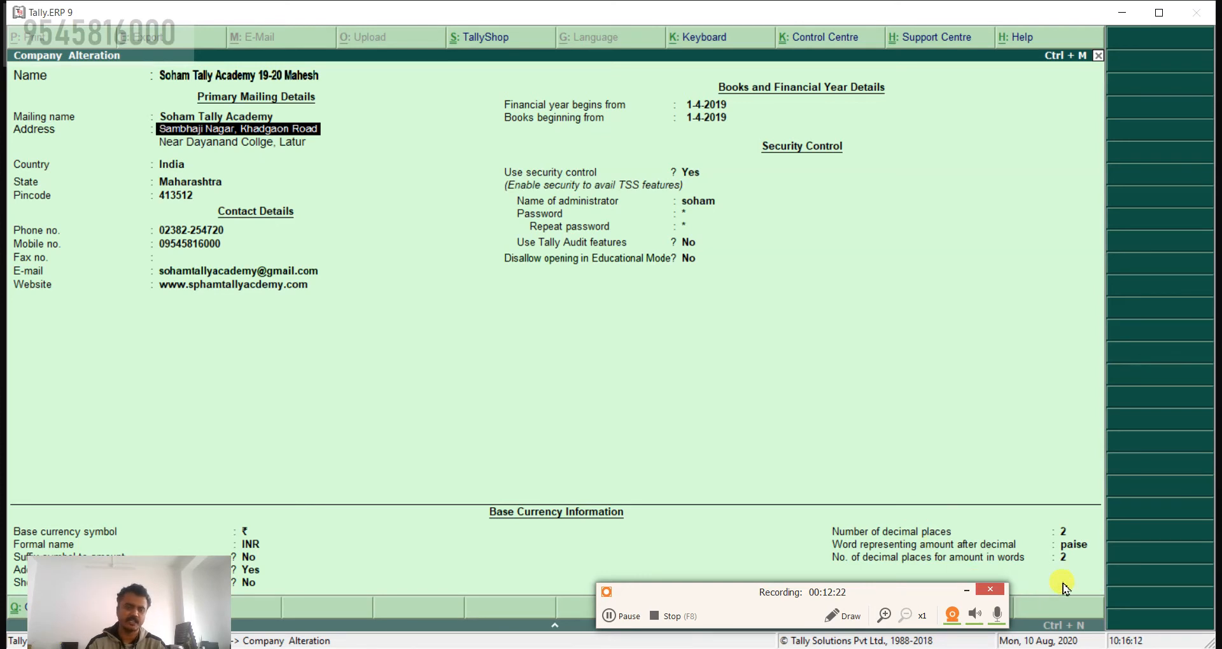
key(ctrl+a)
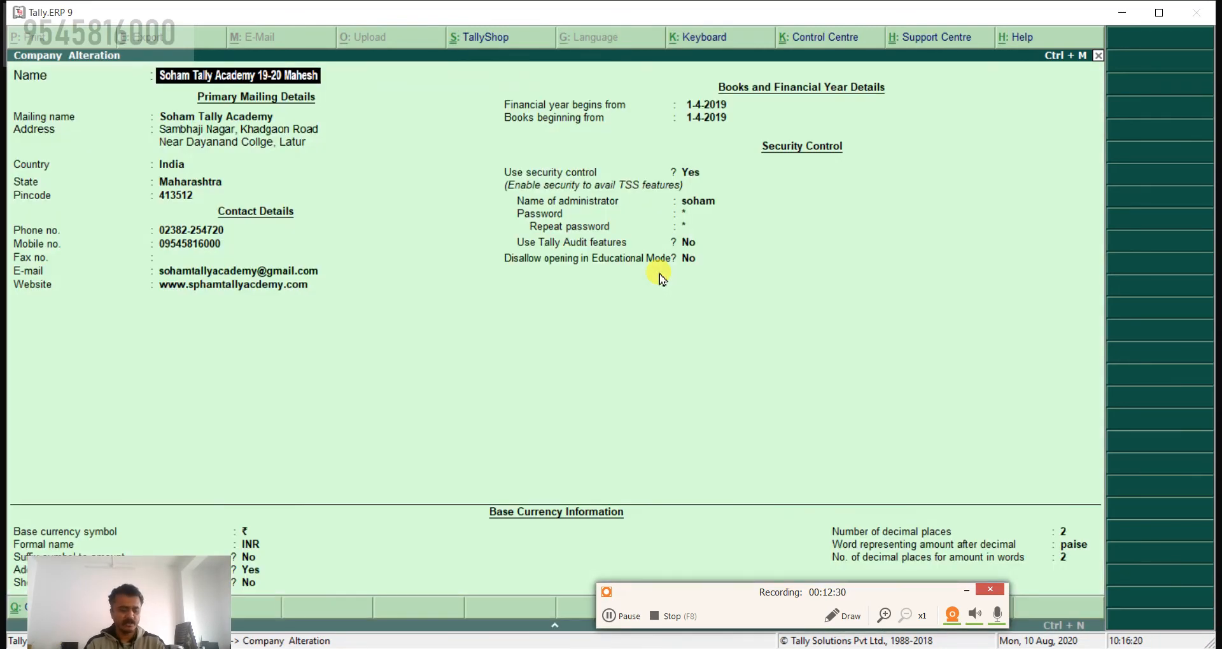
Step: Bring up the deletion confirmation for the company, cancel it and return to the Company Info. menu
key(alt+d)
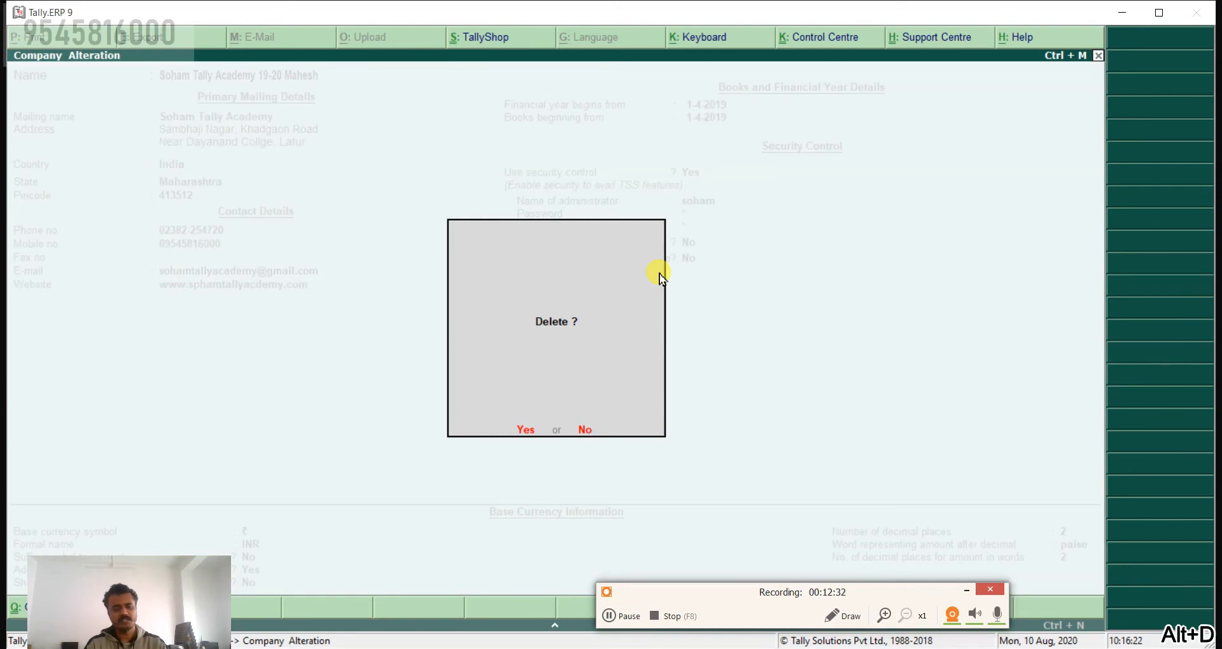
key(Escape)
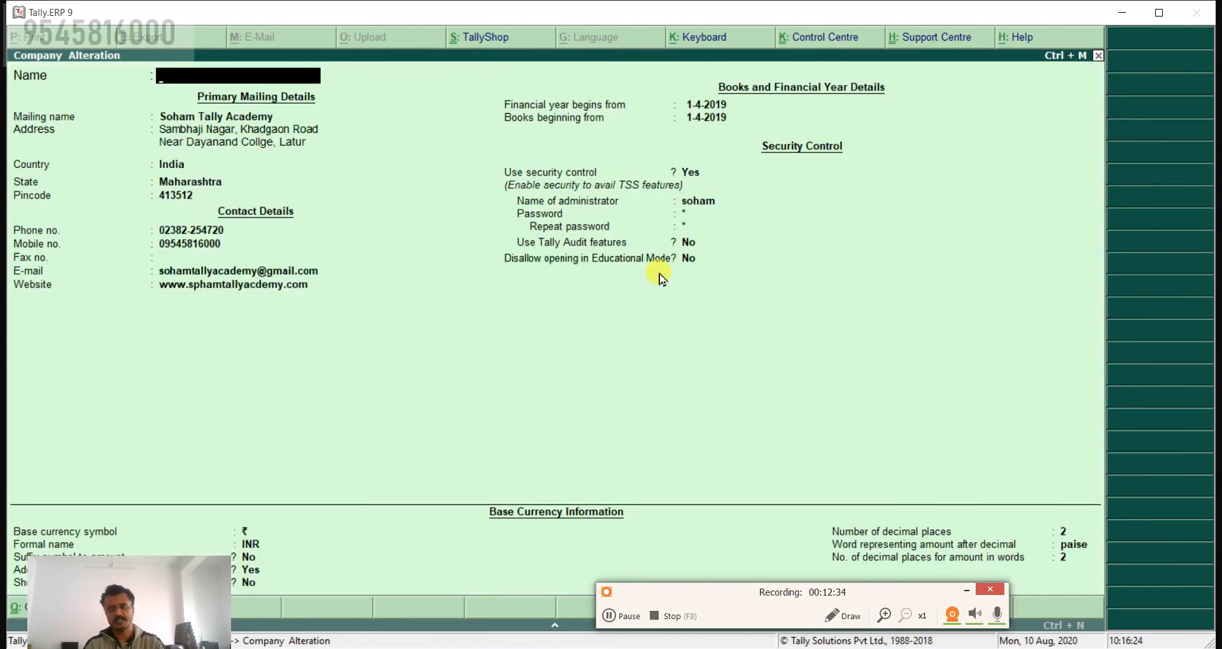
key(Escape)
key(Escape)
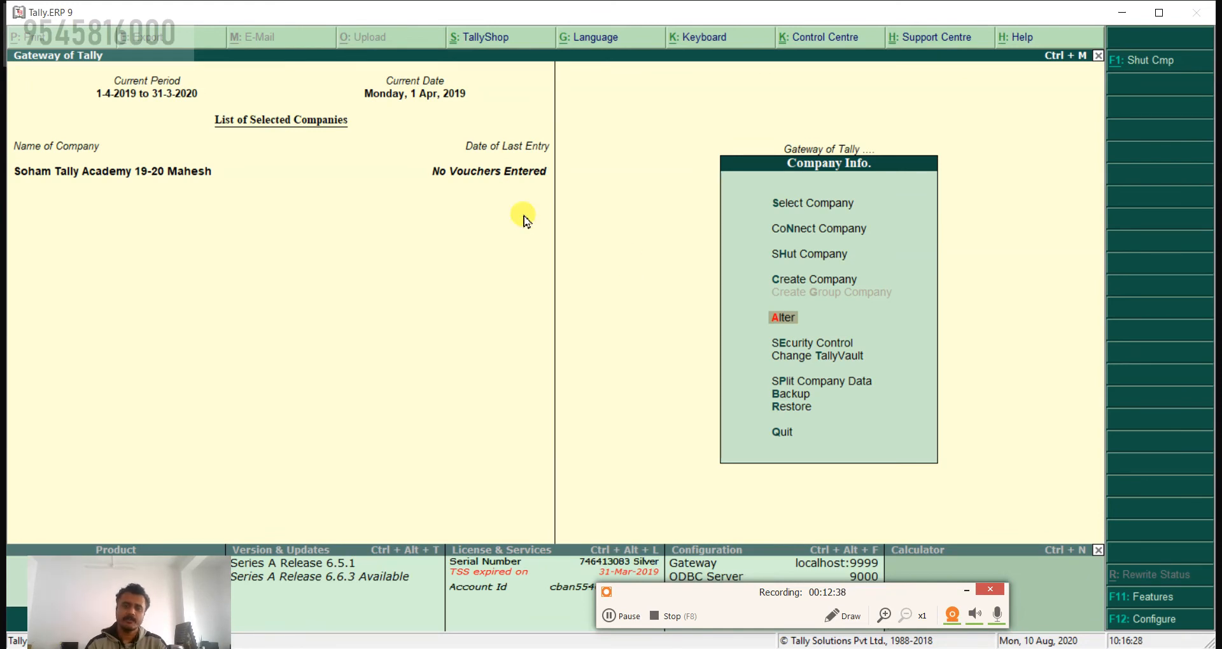
Step: Move through the Company Info. entries from Alter past Security Control and Split Company Data to Restore, and return to the Gateway of Tally
key(Up)
key(Down)
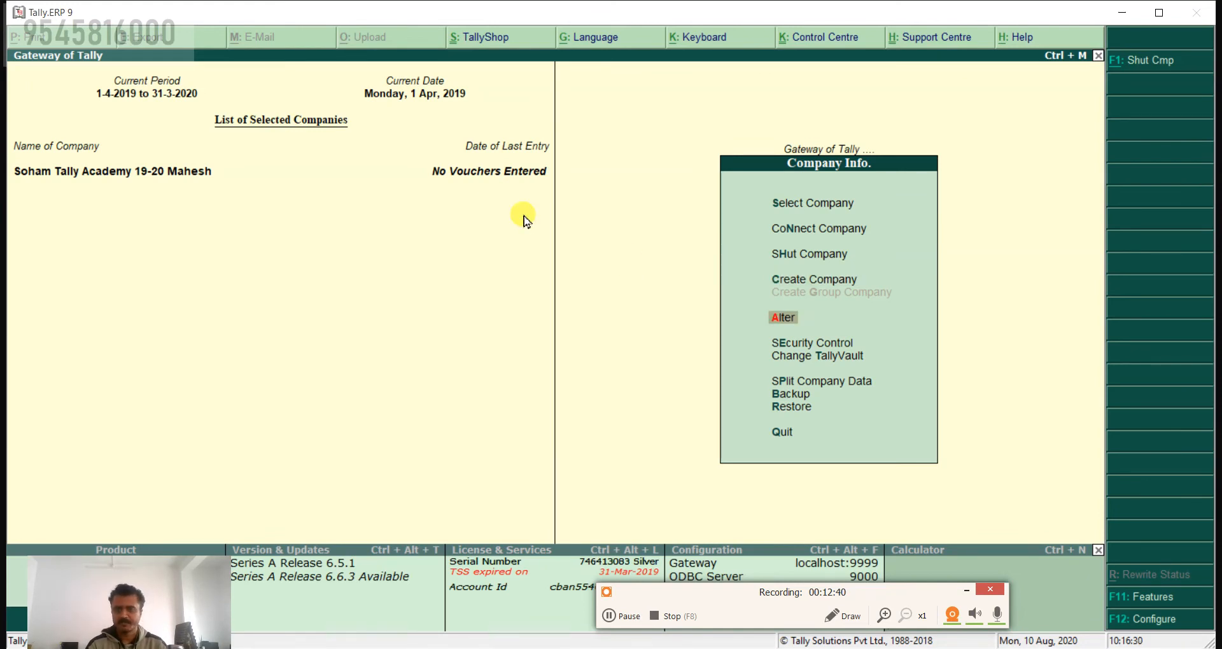
key(Up)
key(Down)
key(Down)
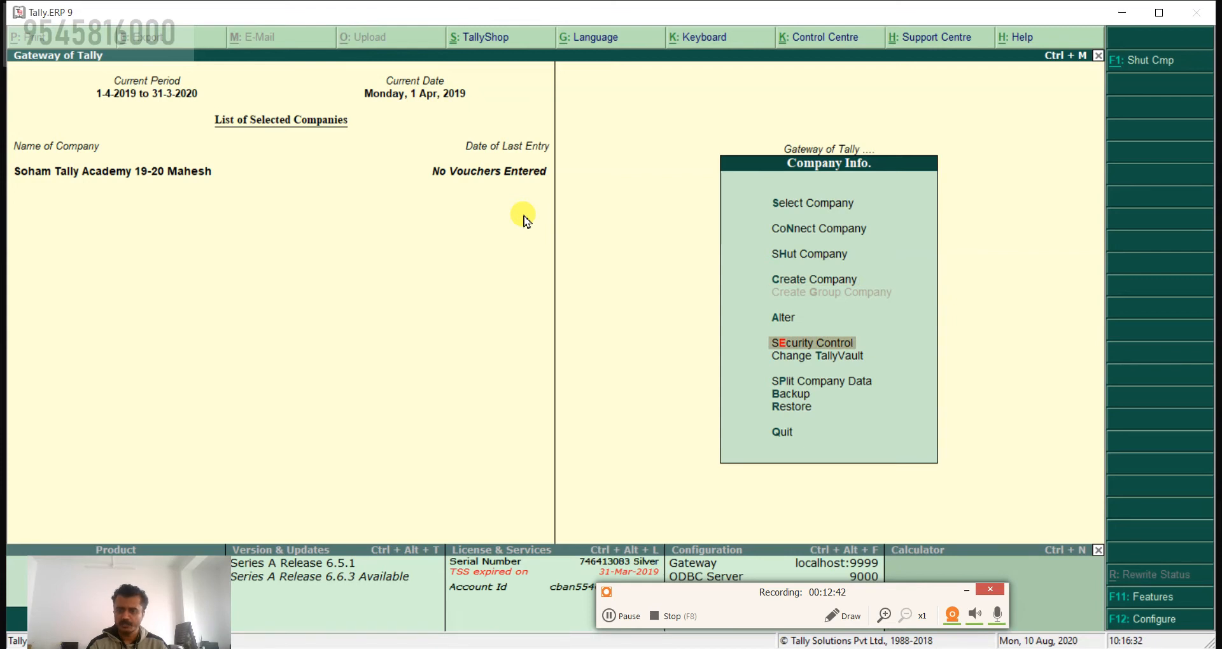
key(Down)
key(Down)
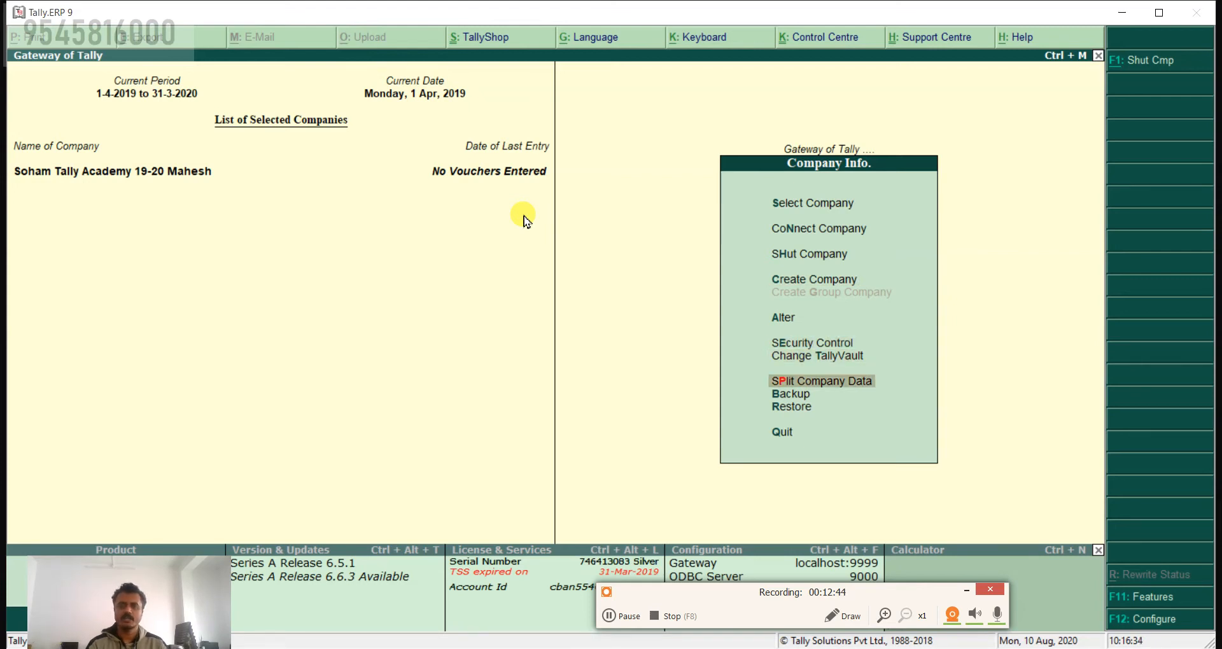
key(Down)
key(Down)
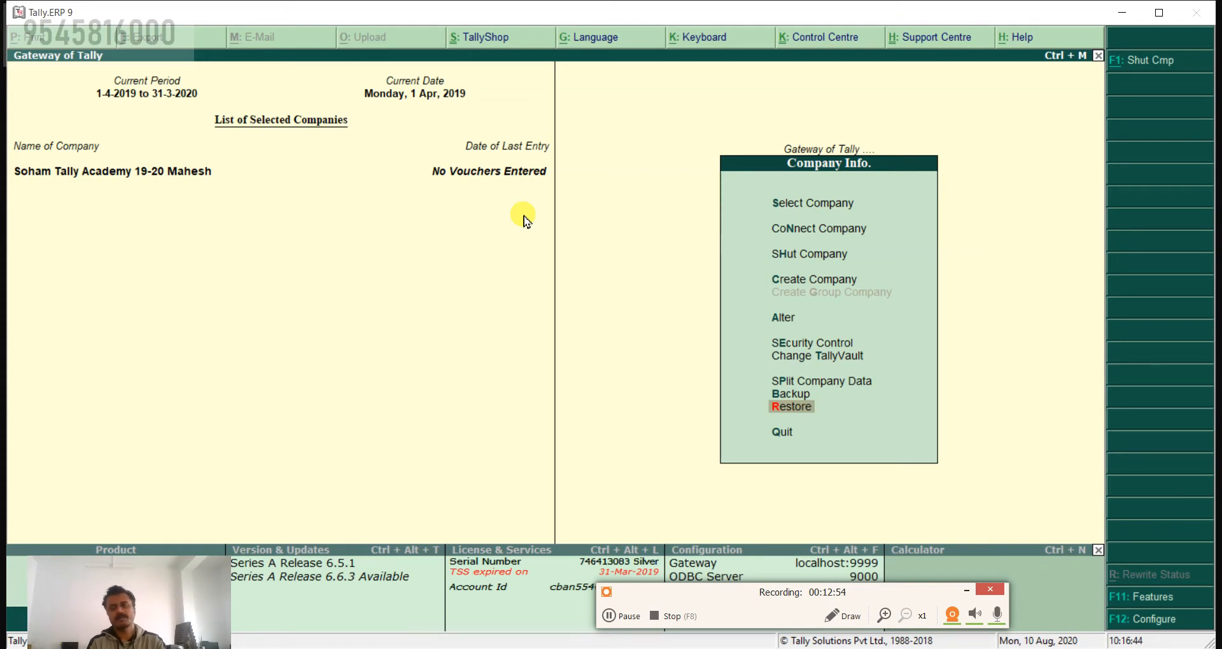
key(Escape)
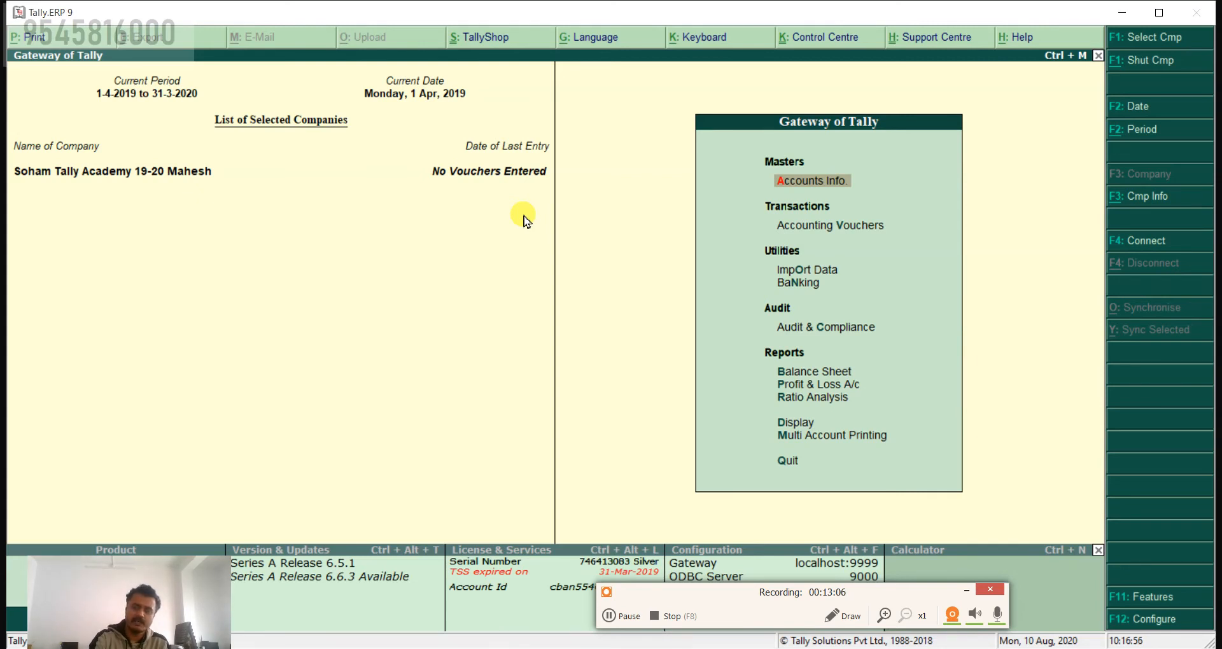
Step: Show the company's Accounting Features and accept the form with its existing settings
key(F11)
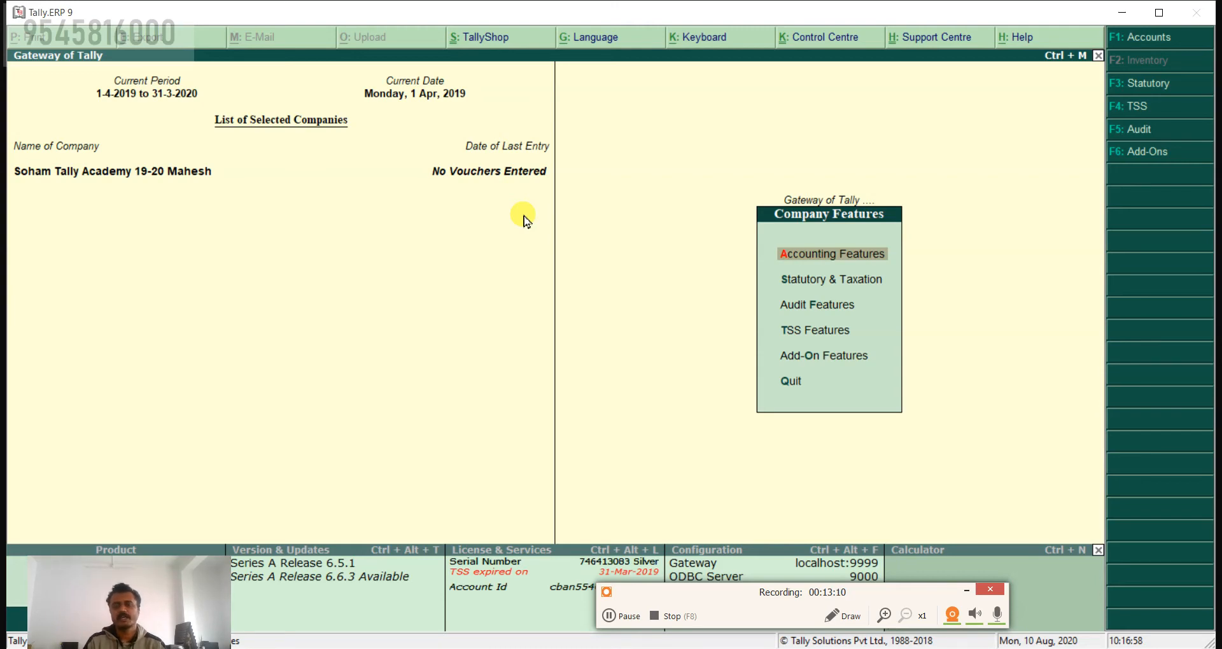
key(Return)
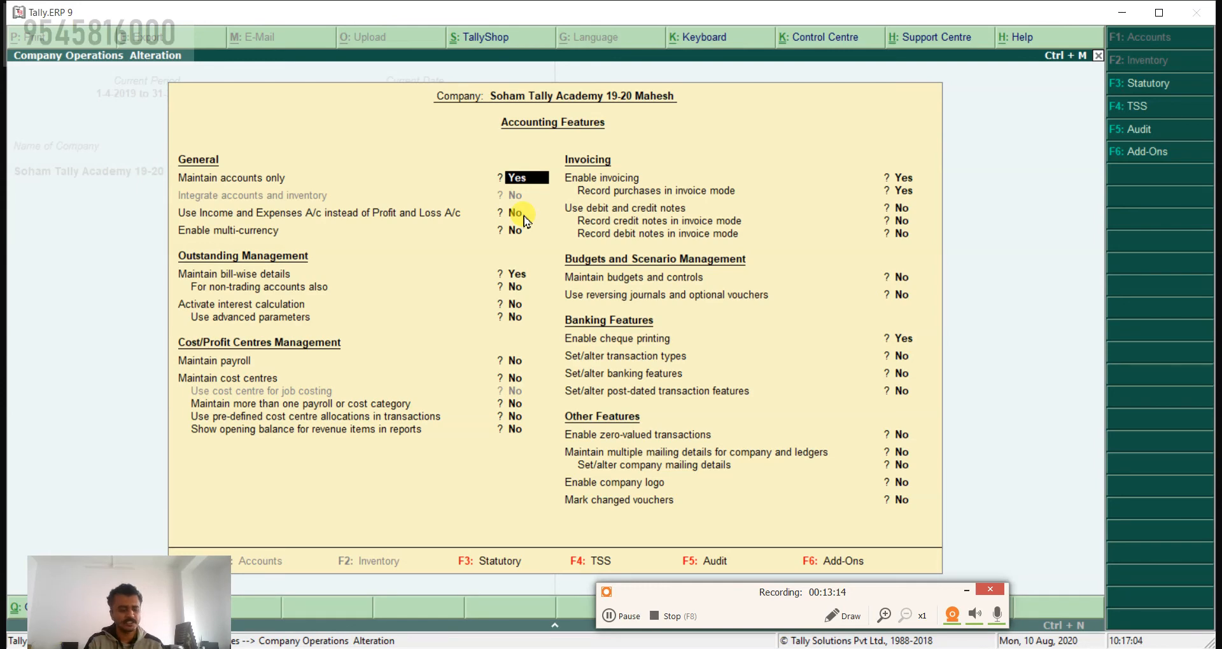
key(ctrl+a)
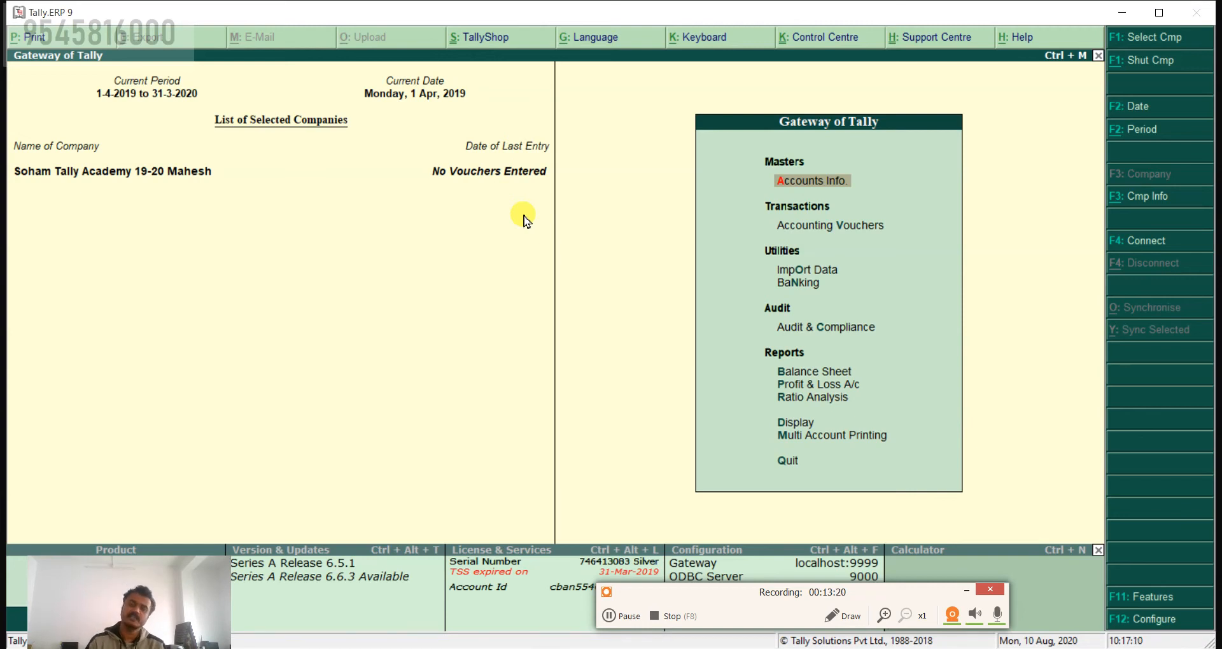
Step: Show the Ledgers menu under Accounts Info. and return to the Gateway of Tally
key(Return)
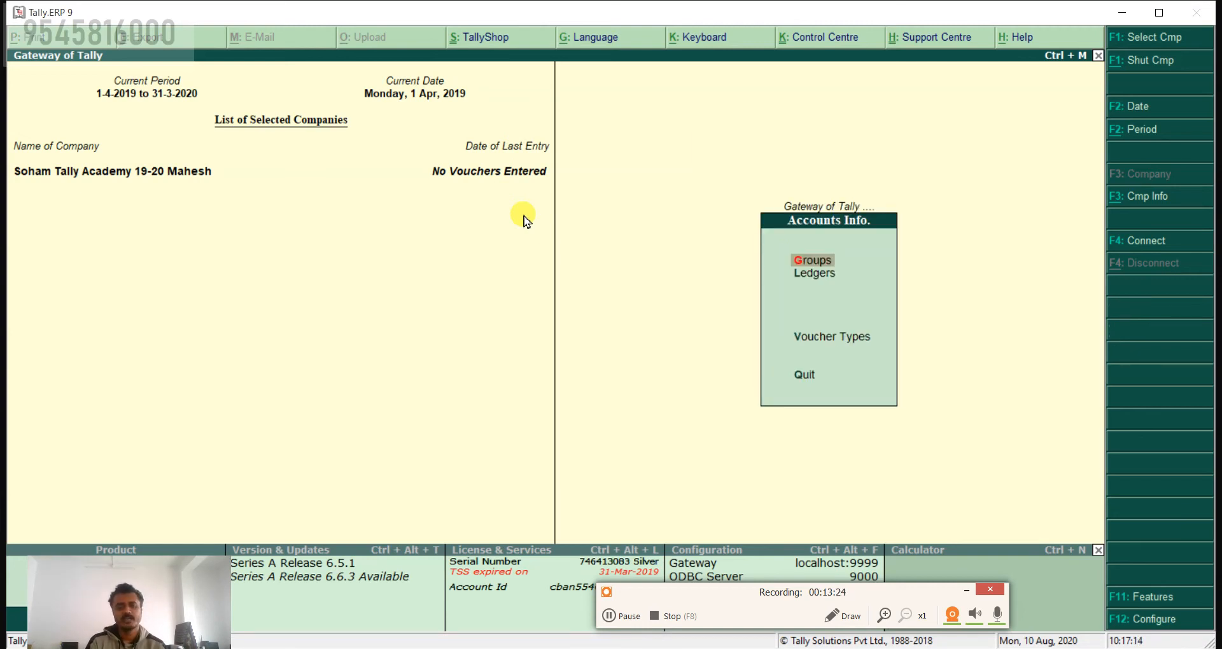
key(Down)
key(Return)
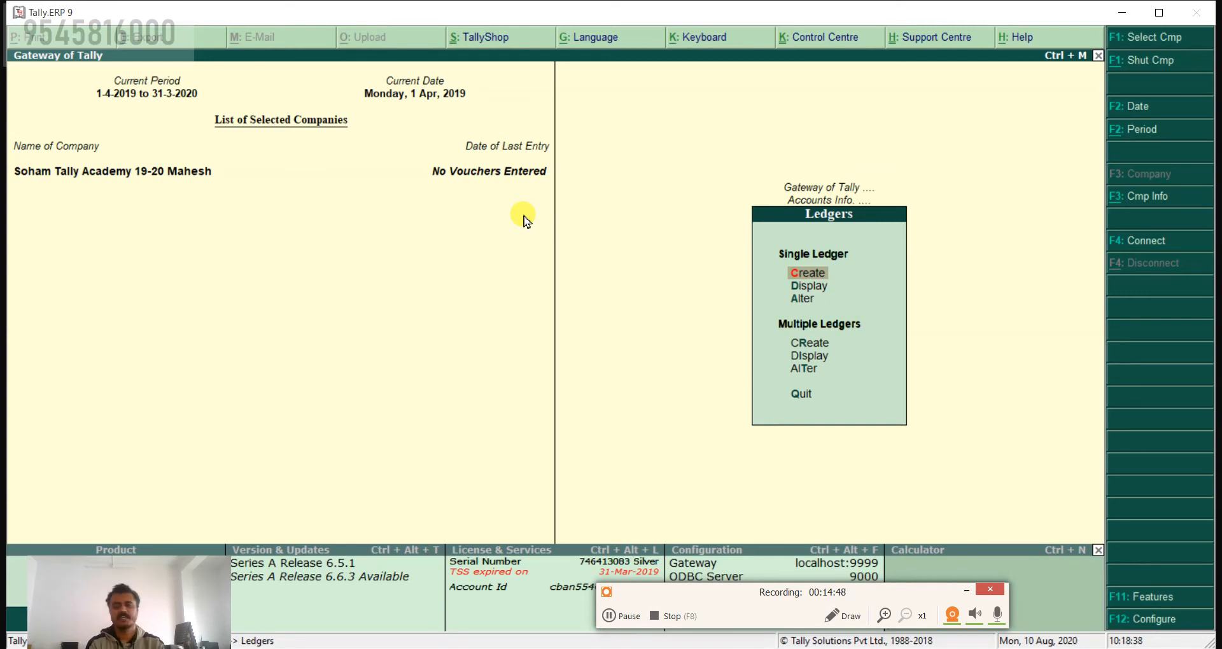
key(Escape)
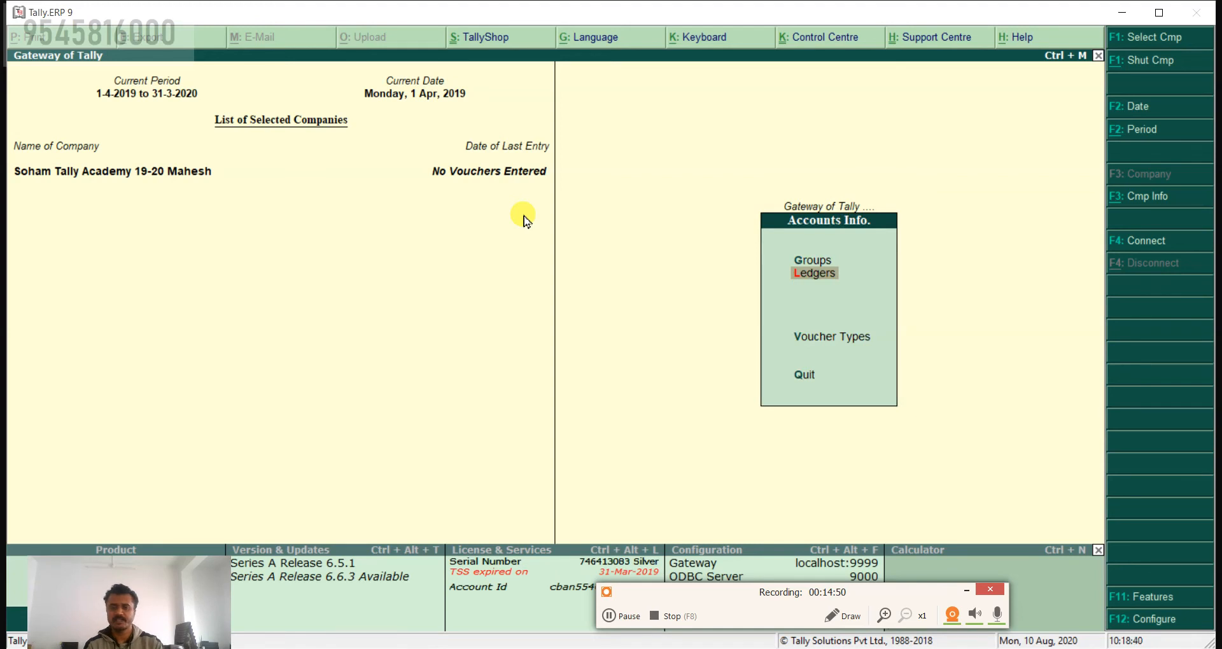
key(Escape)
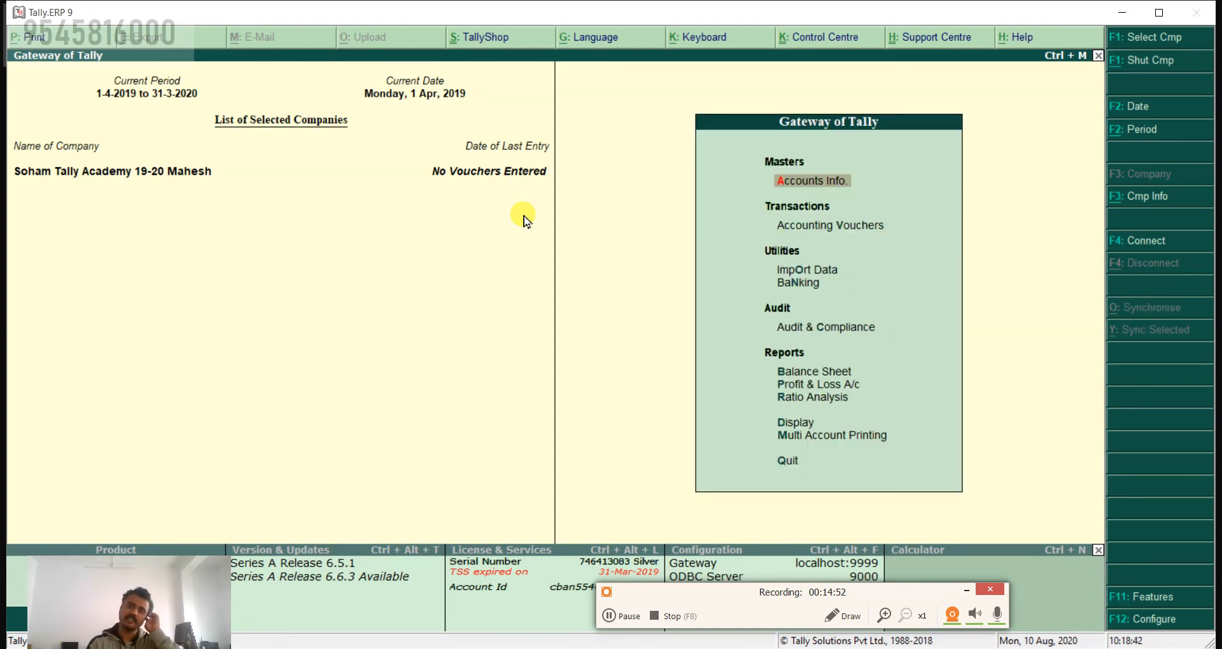
Step: Open the Ledgers menu again through Accounts Info
key(Return)
key(Down)
key(Return)
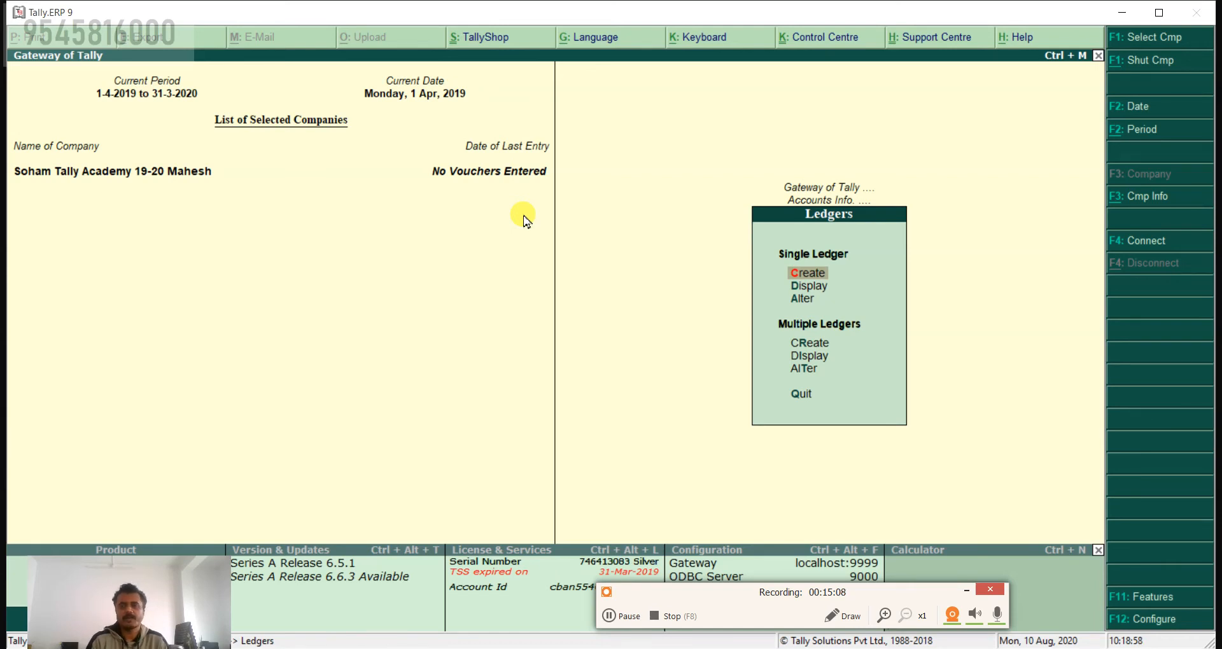
Step: Minimize Tally to check the JioMeet participants and switch back to Tally.ERP 9
click(1128, 14)
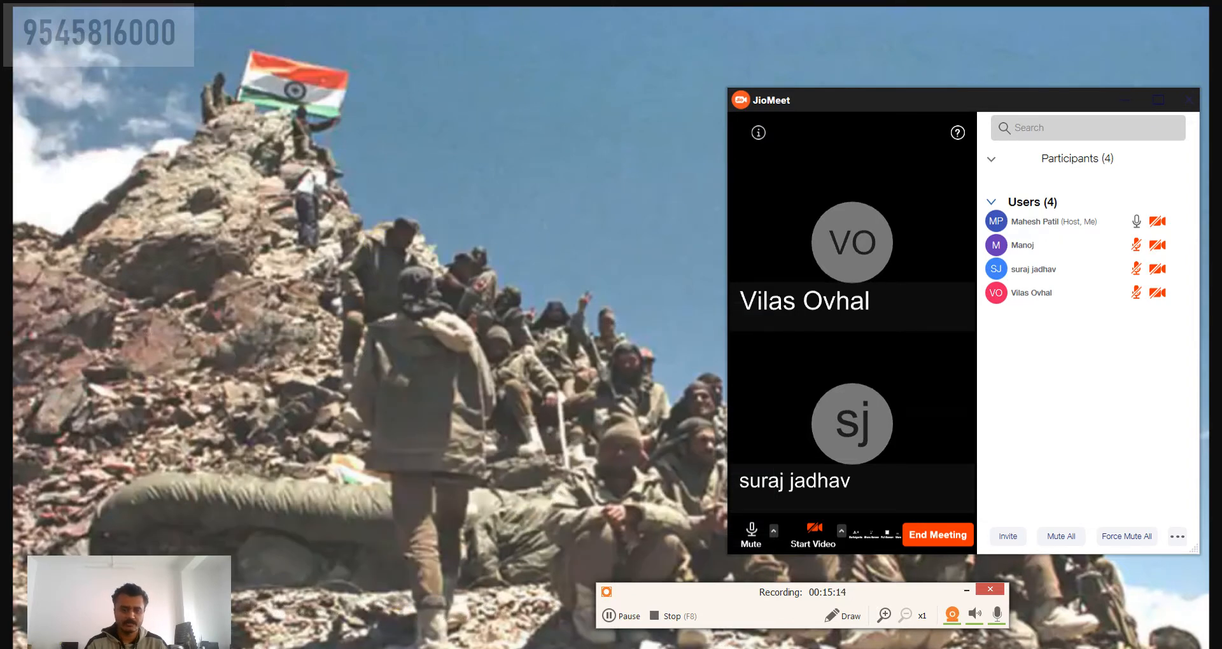
click(508, 648)
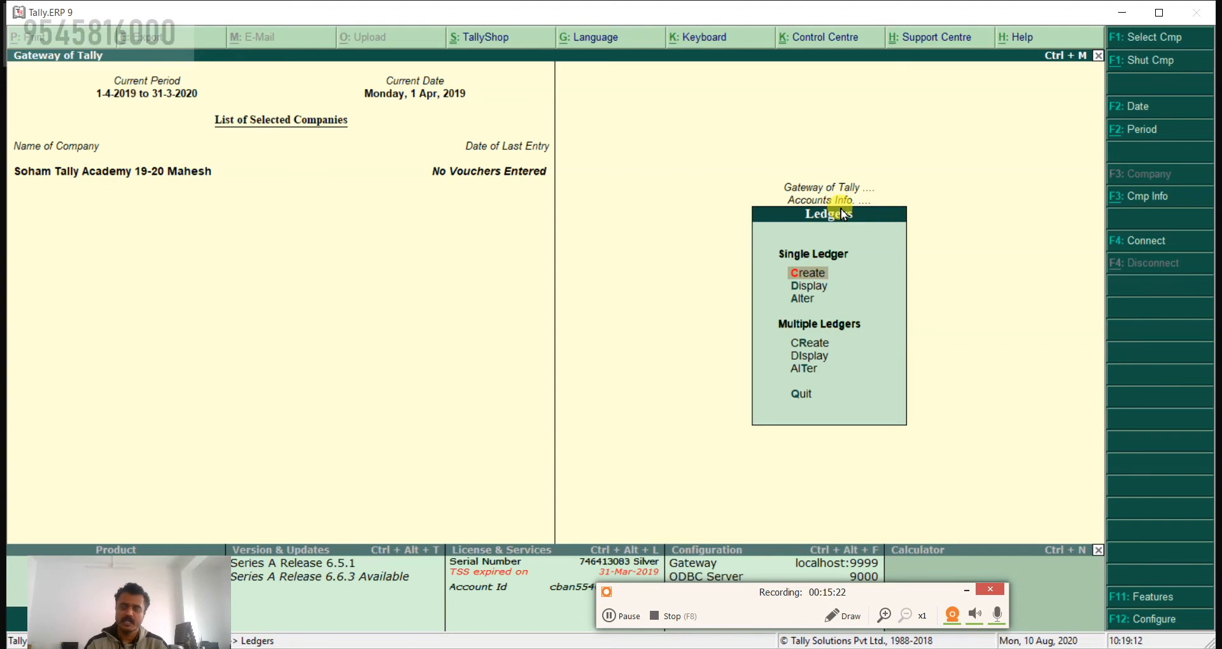
Step: Start creating a single ledger named 1 with no alias and bring up the group list for its Under field
click(823, 289)
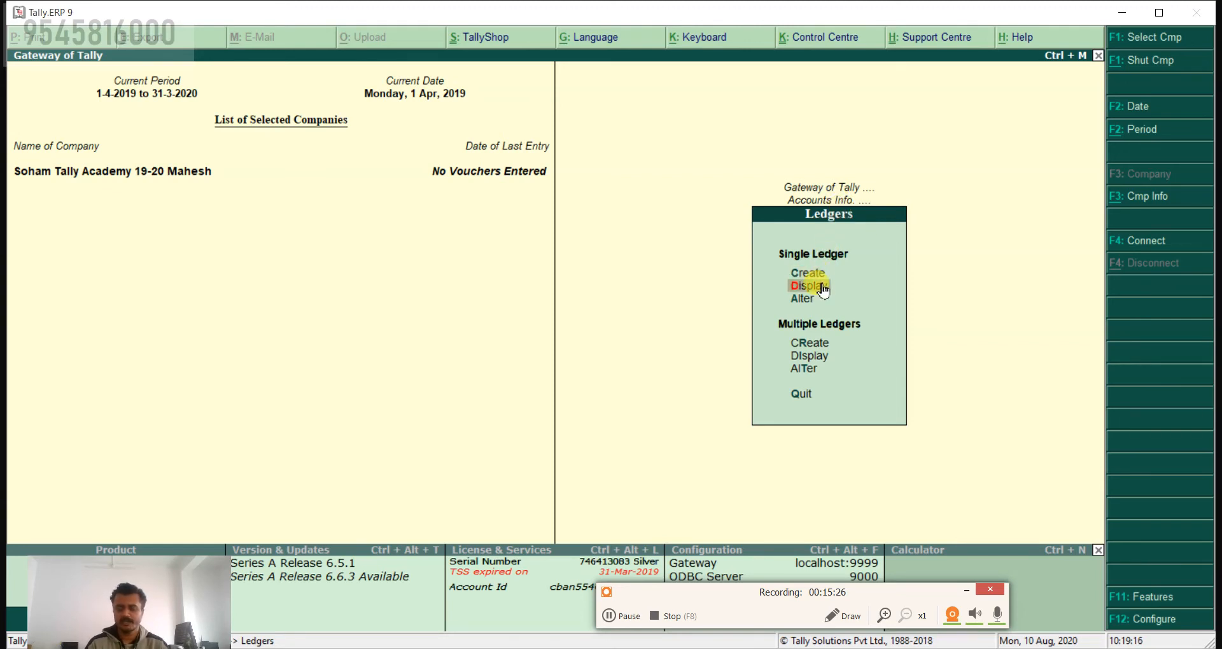
key(Up)
key(Return)
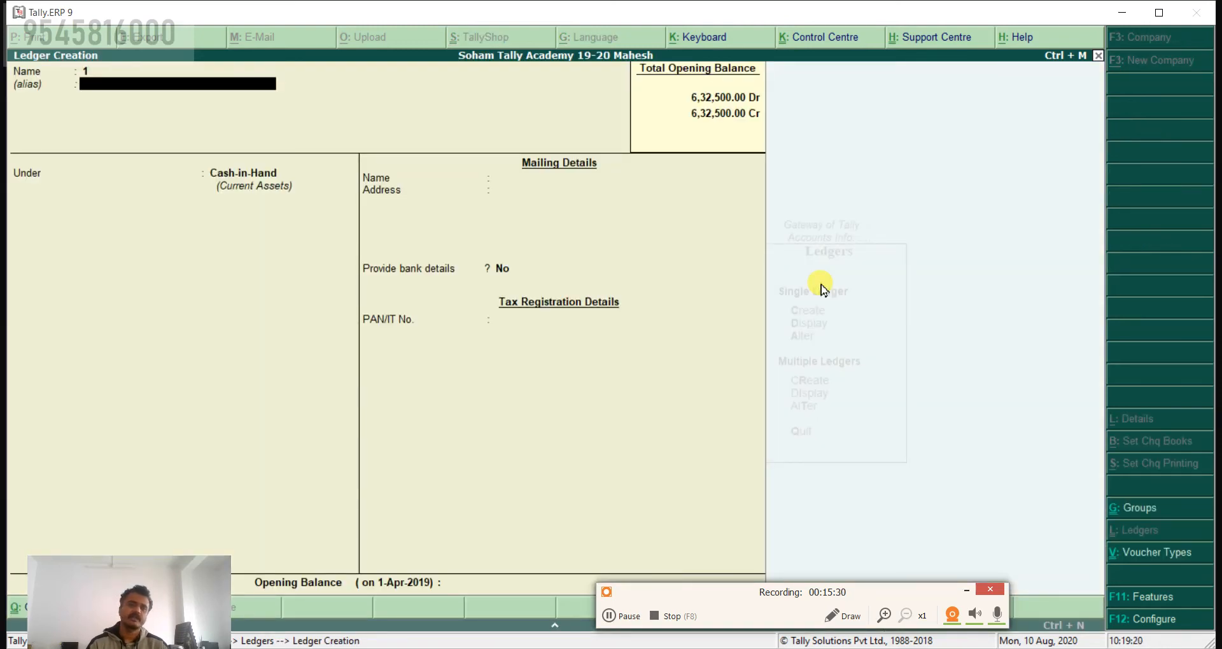
key(Return)
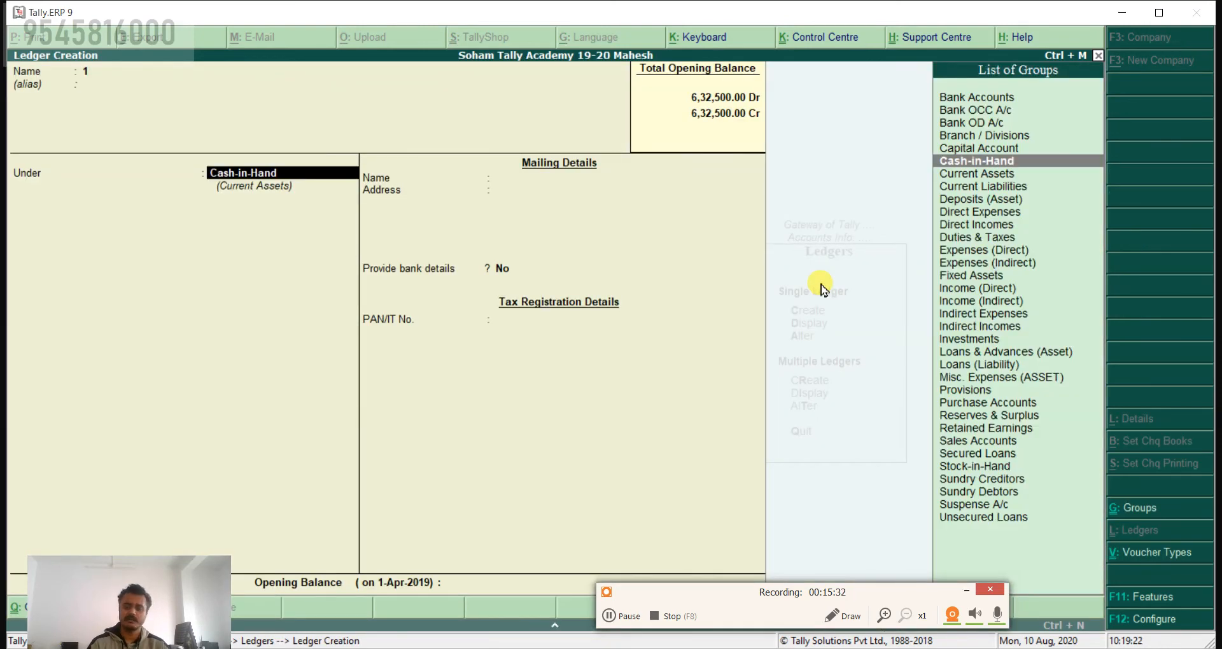
Step: Review the List of Groups for the ledger's Under field, from Bank OCC A/c through Unsecured Loans
key(Up)
key(Up)
key(Up)
key(Up)
key(Up)
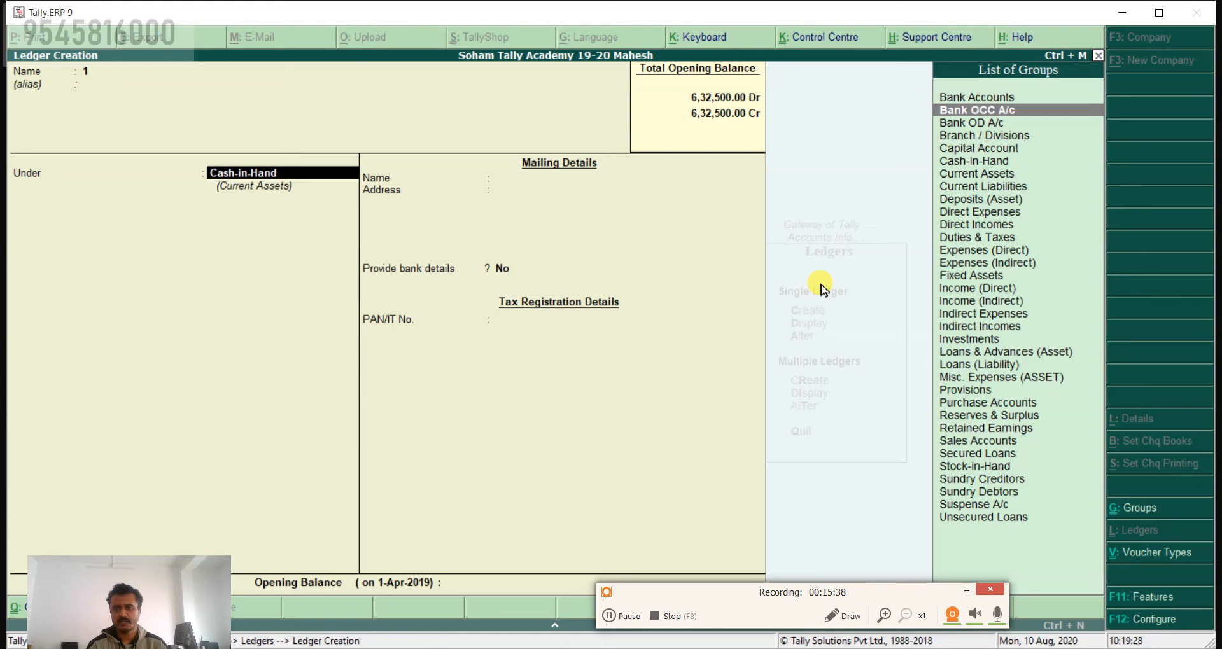
key(Down)
key(Down)
key(Down)
key(Down)
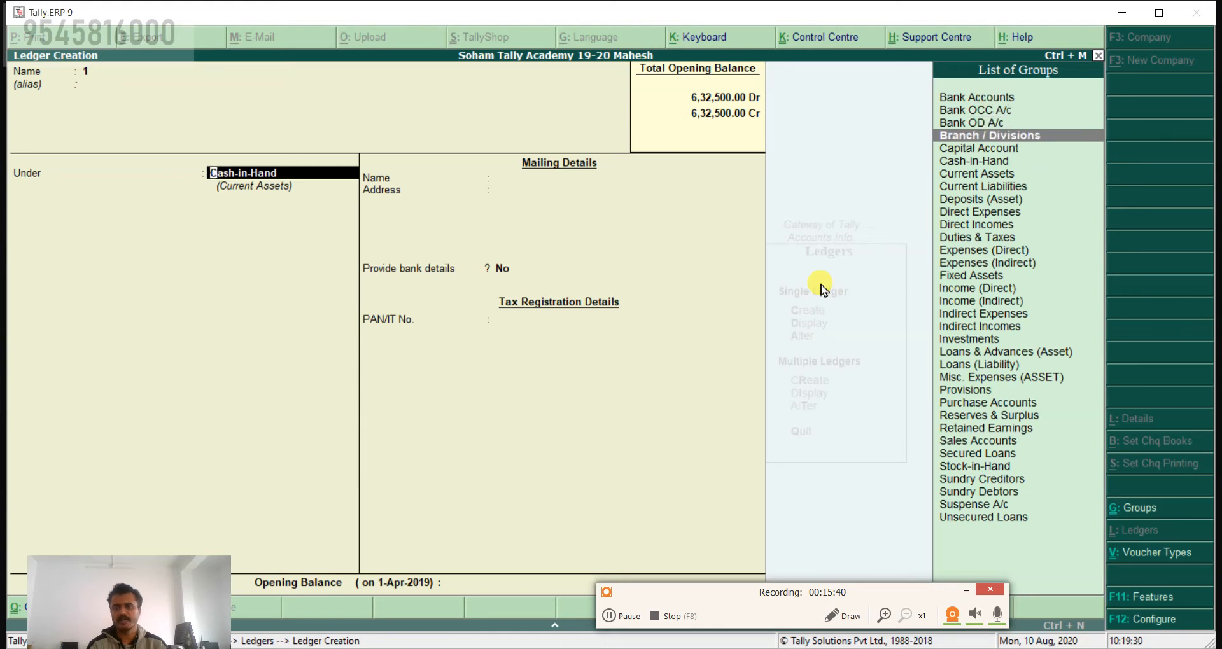
key(Down)
key(Down)
key(Down)
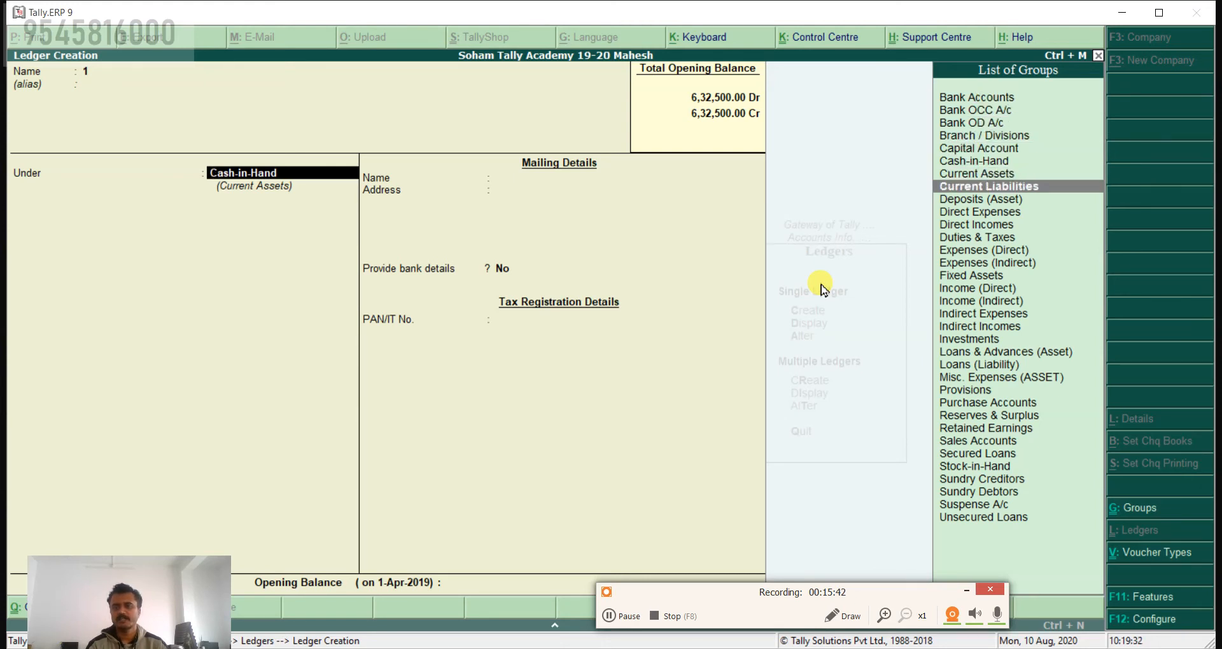
key(Down)
key(Down)
key(Down)
key(Down)
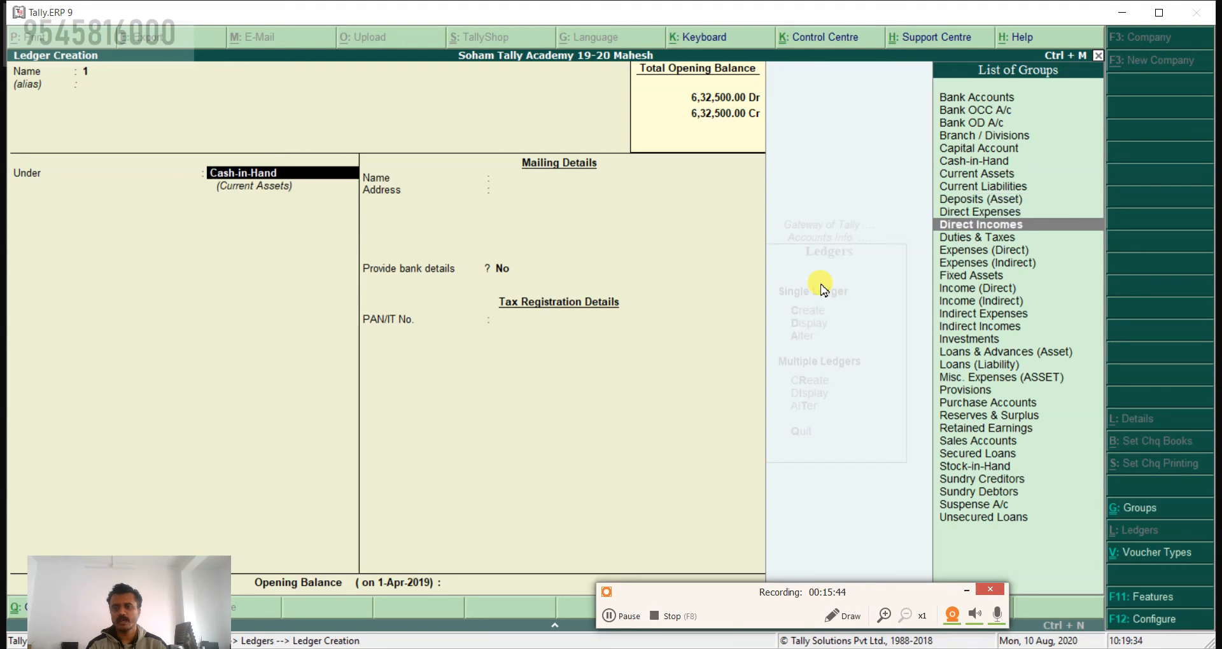
key(Down)
key(Down)
key(Down)
key(Down)
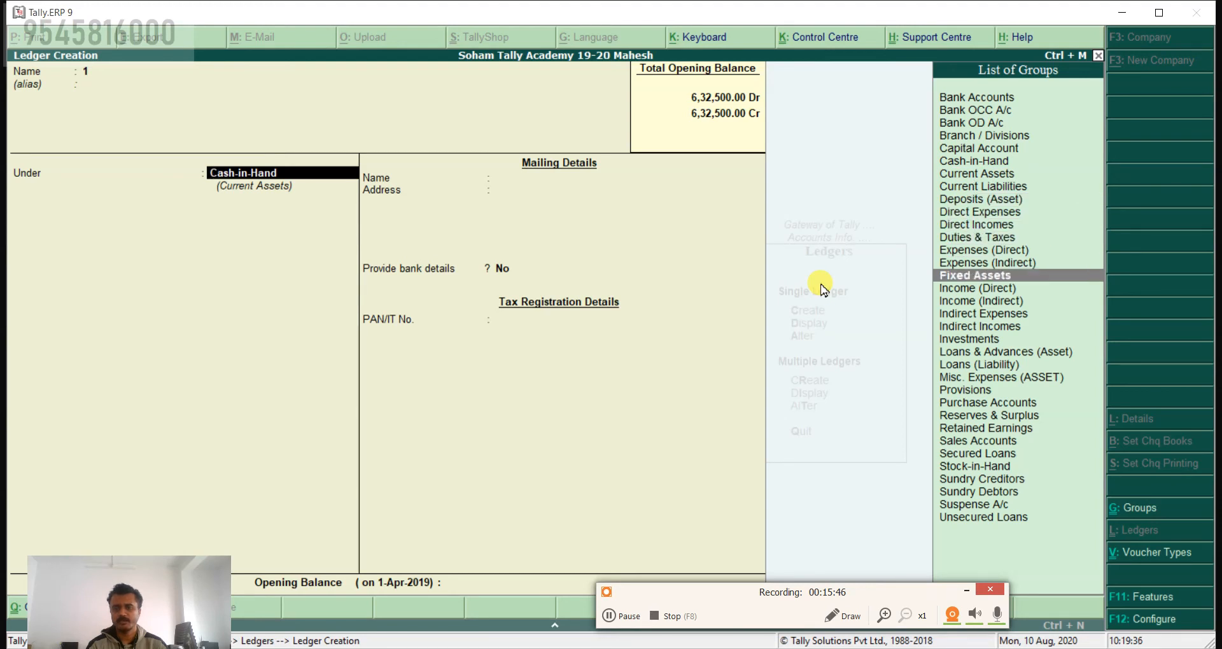
key(Down)
key(Down)
key(Down)
key(Down)
key(Down)
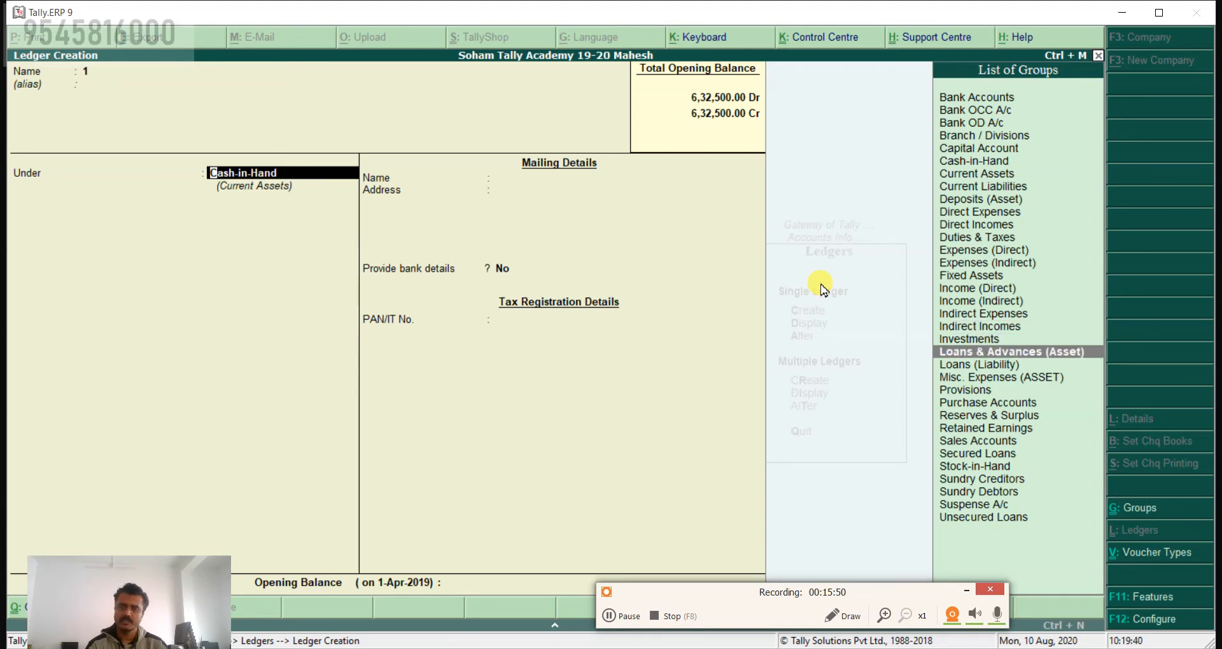
key(Down)
key(Down)
key(Down)
key(Down)
key(Down)
key(Down)
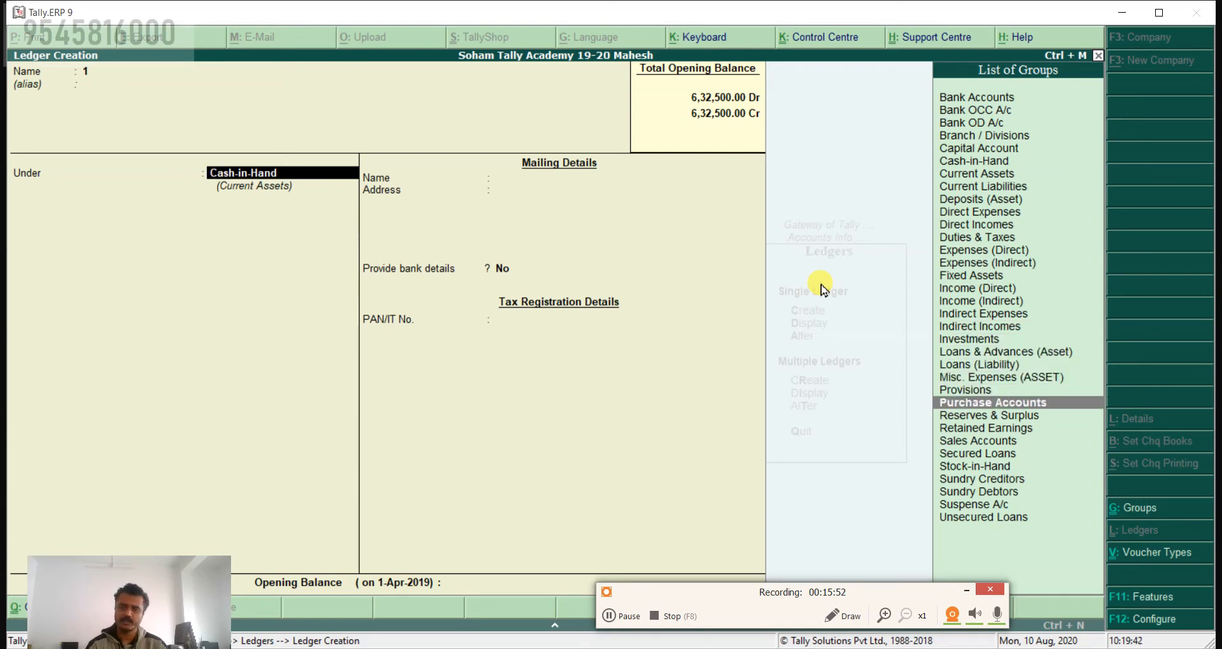
key(Down)
key(Down)
key(Down)
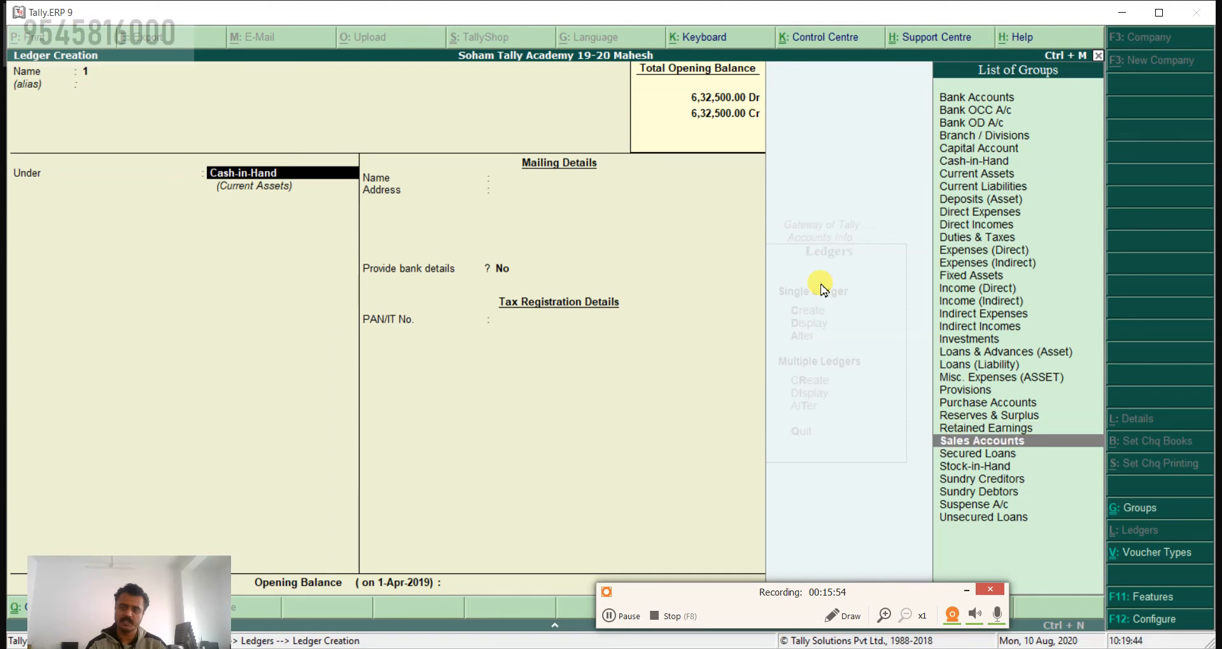
key(Down)
key(Down)
key(Down)
key(Down)
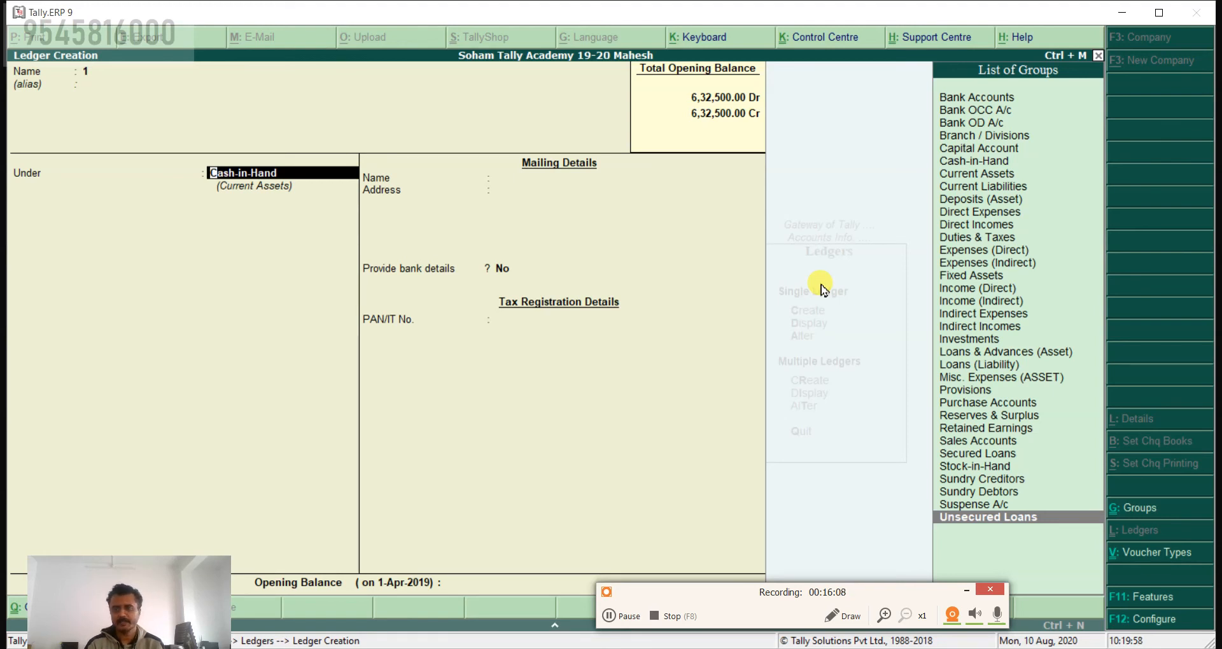
Step: Place the ledger under Bank OD A/c to show its parent group and fields, and return to the group choice
key(Up)
key(Up)
key(Up)
key(Up)
key(Up)
key(Up)
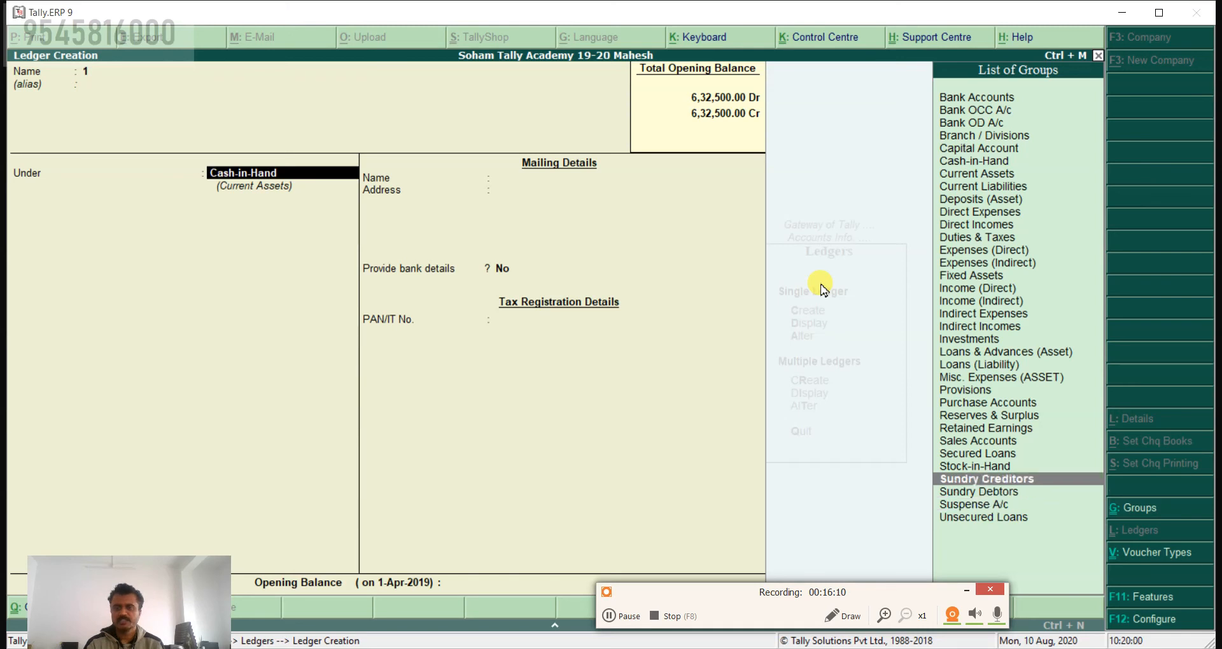
key(Up)
key(Up)
key(Up)
key(Up)
key(Up)
key(Up)
key(Up)
key(Up)
key(Up)
key(Up)
key(Up)
key(Up)
key(Up)
key(Up)
key(Up)
key(Up)
key(Up)
key(Up)
key(Up)
key(Up)
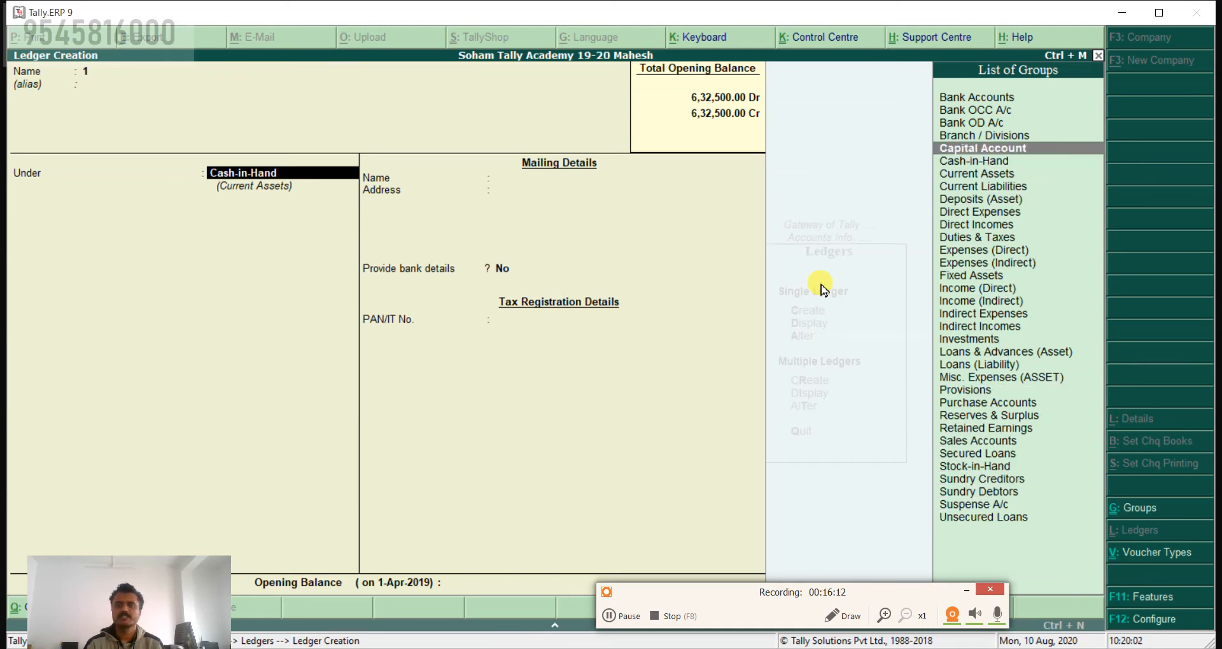
key(Up)
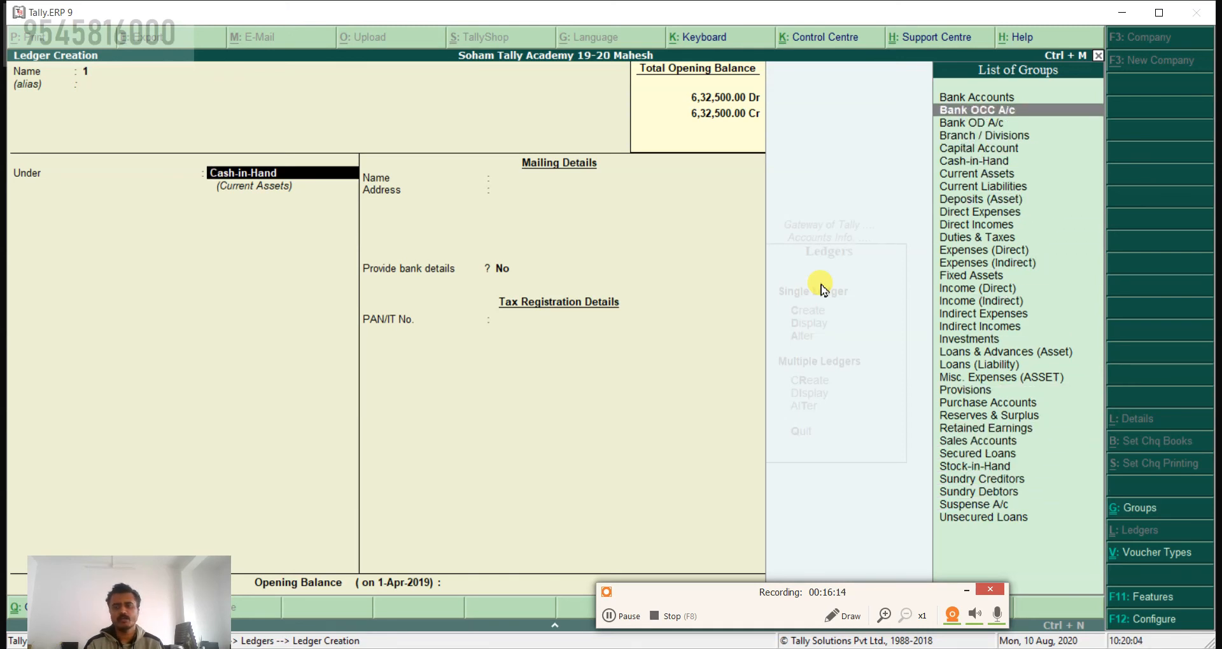
key(Down)
key(Return)
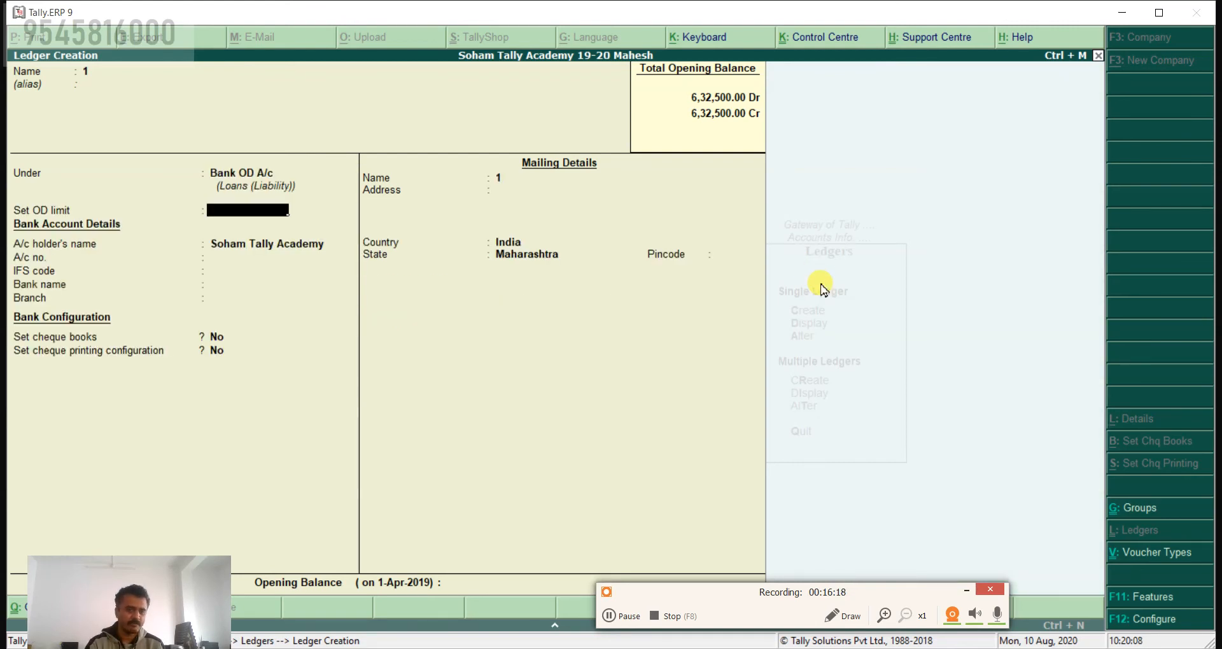
key(BackSpace)
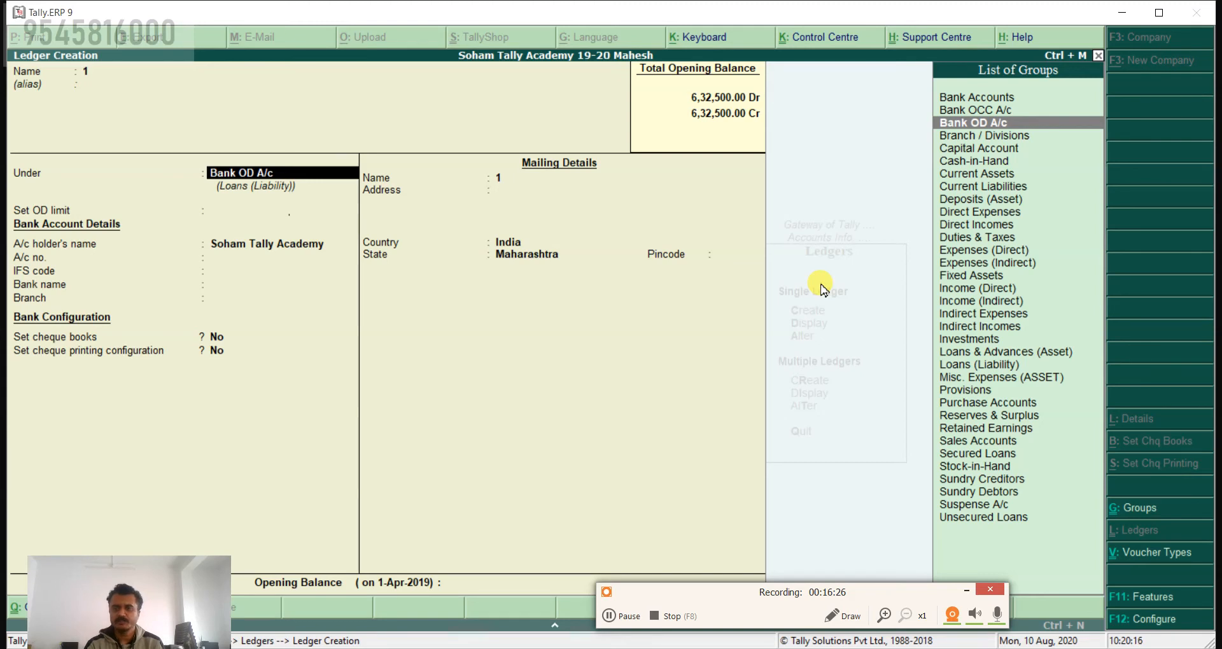
Step: Change the ledger's group to Expenses (Direct) and go back to the Under field
key(Down)
key(Down)
key(Down)
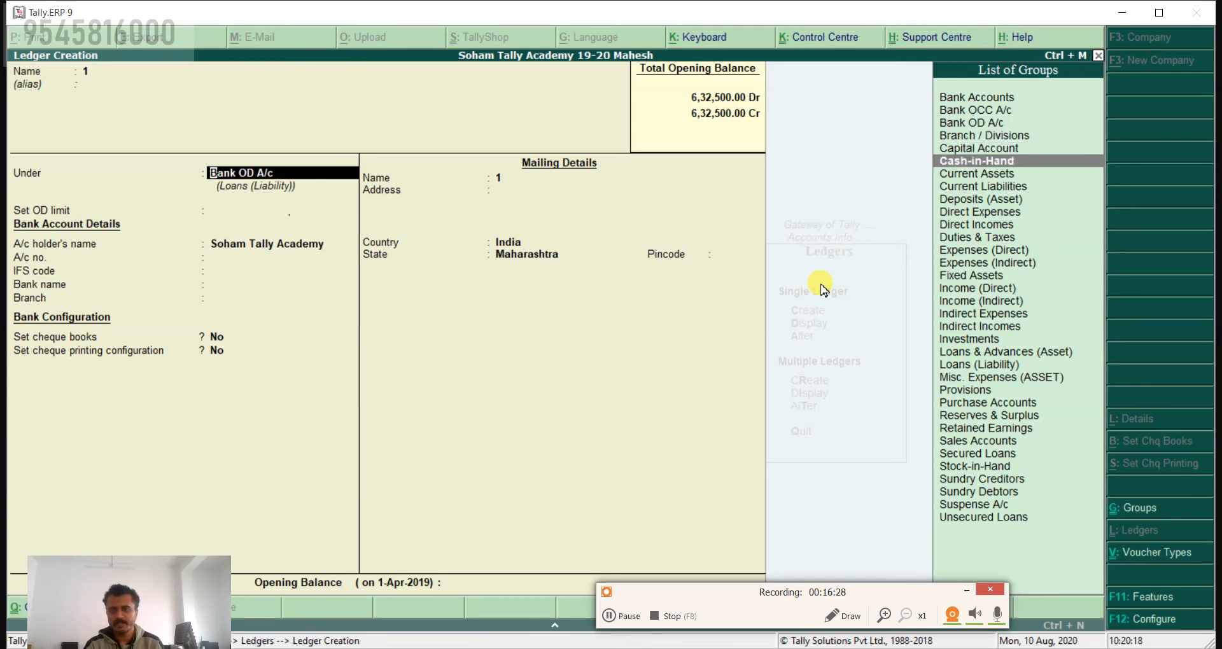
key(Down)
key(Down)
key(Down)
key(Down)
key(Down)
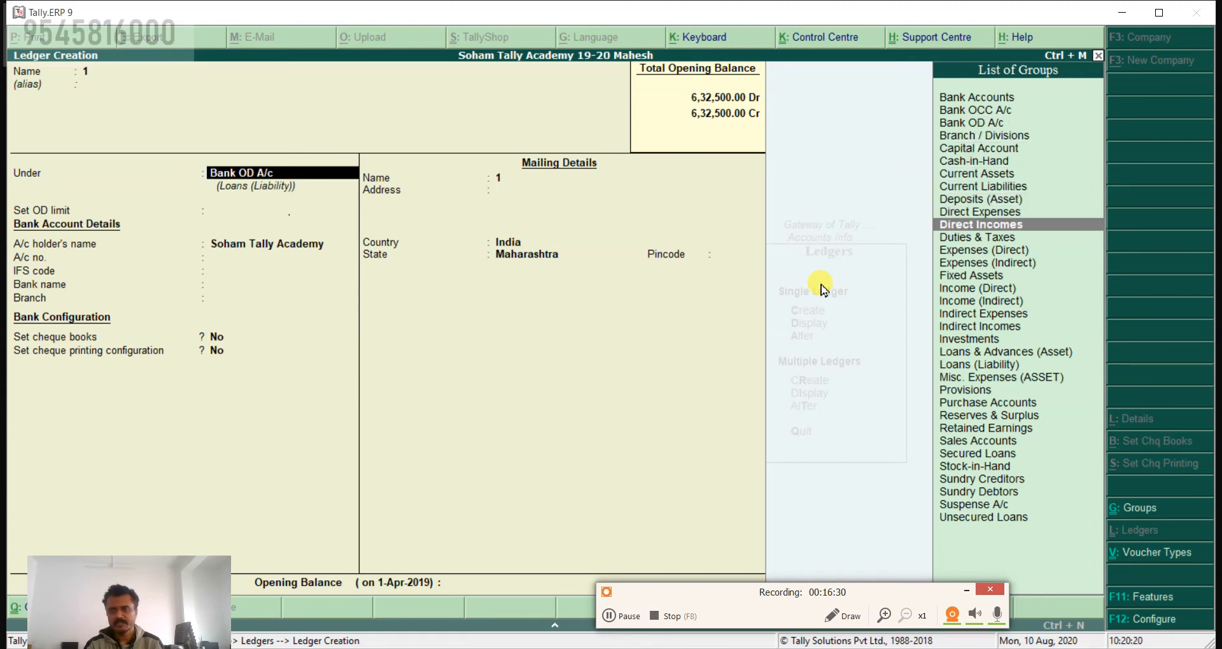
key(Down)
key(Down)
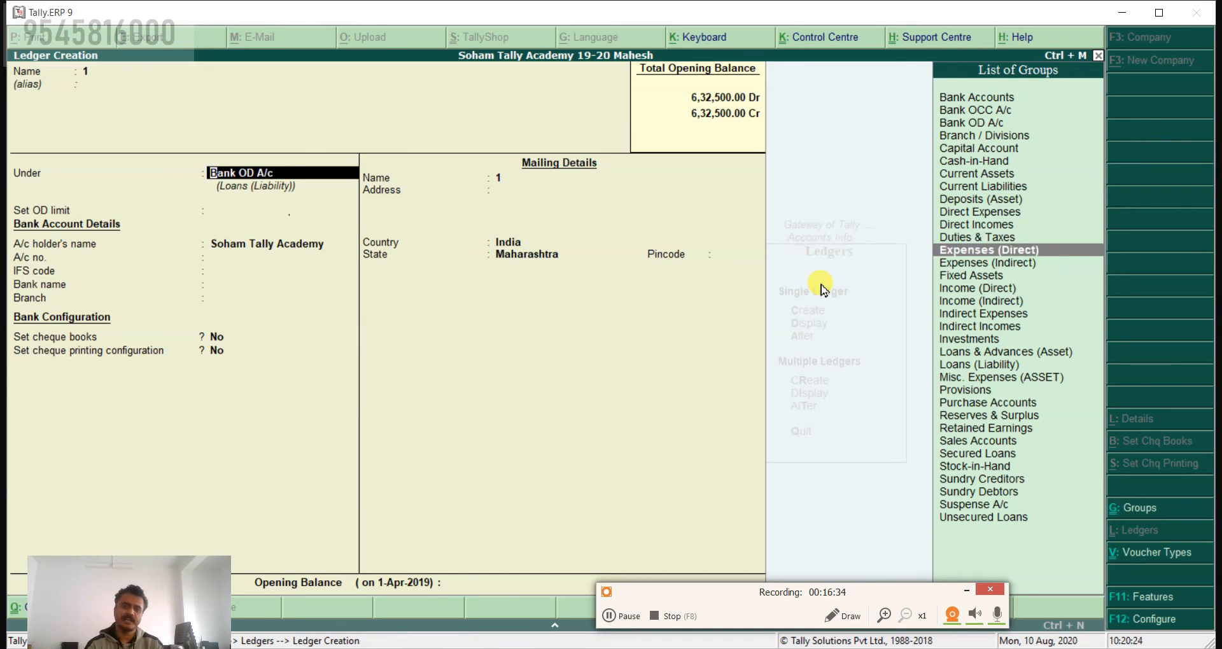
key(Return)
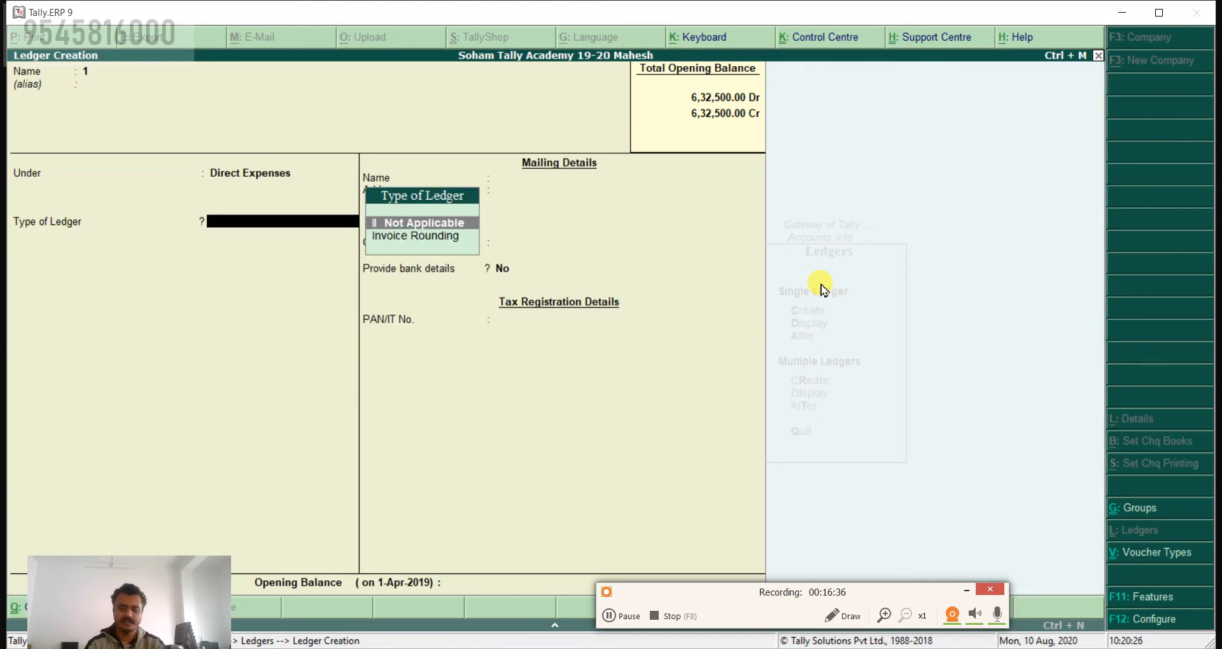
key(BackSpace)
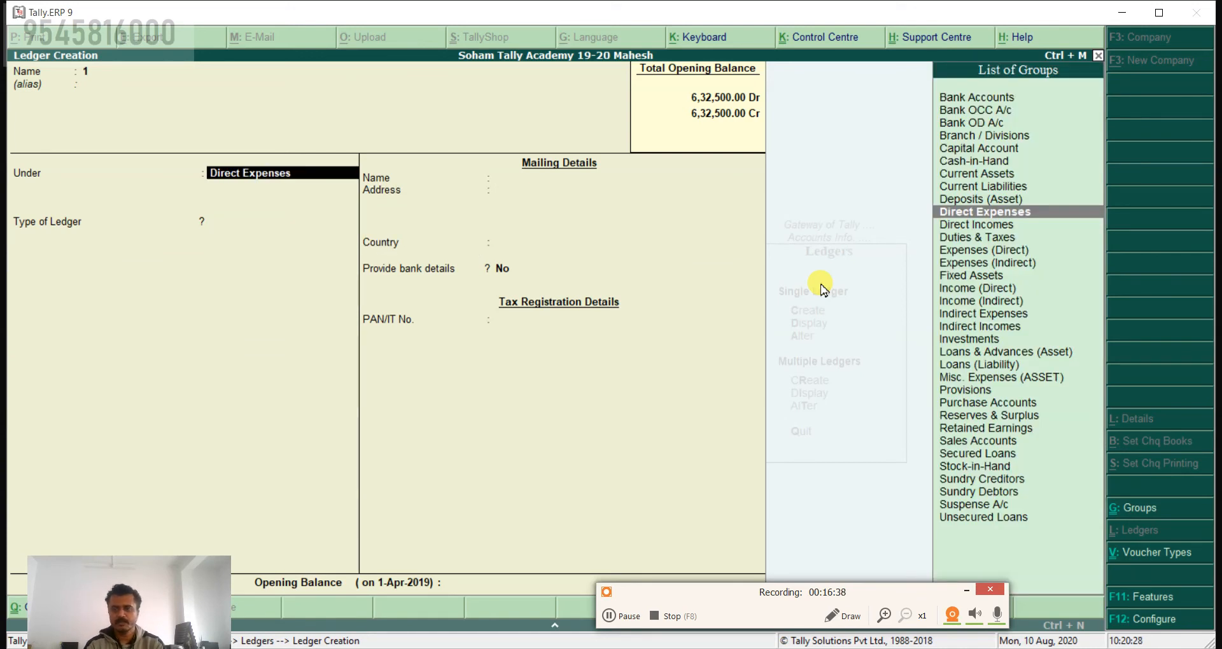
Step: Change the ledger's group to Expenses (Indirect) and go back to the Under field
key(Down)
key(Down)
key(Down)
key(Down)
key(Down)
key(Down)
key(Down)
key(Down)
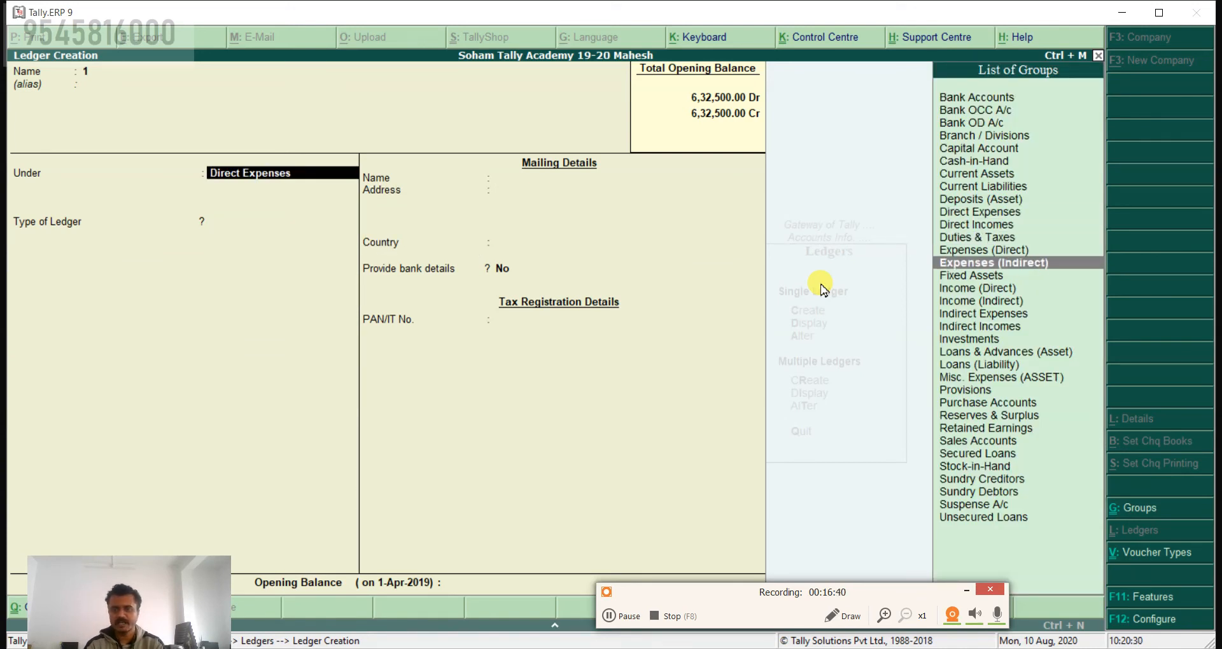
key(Return)
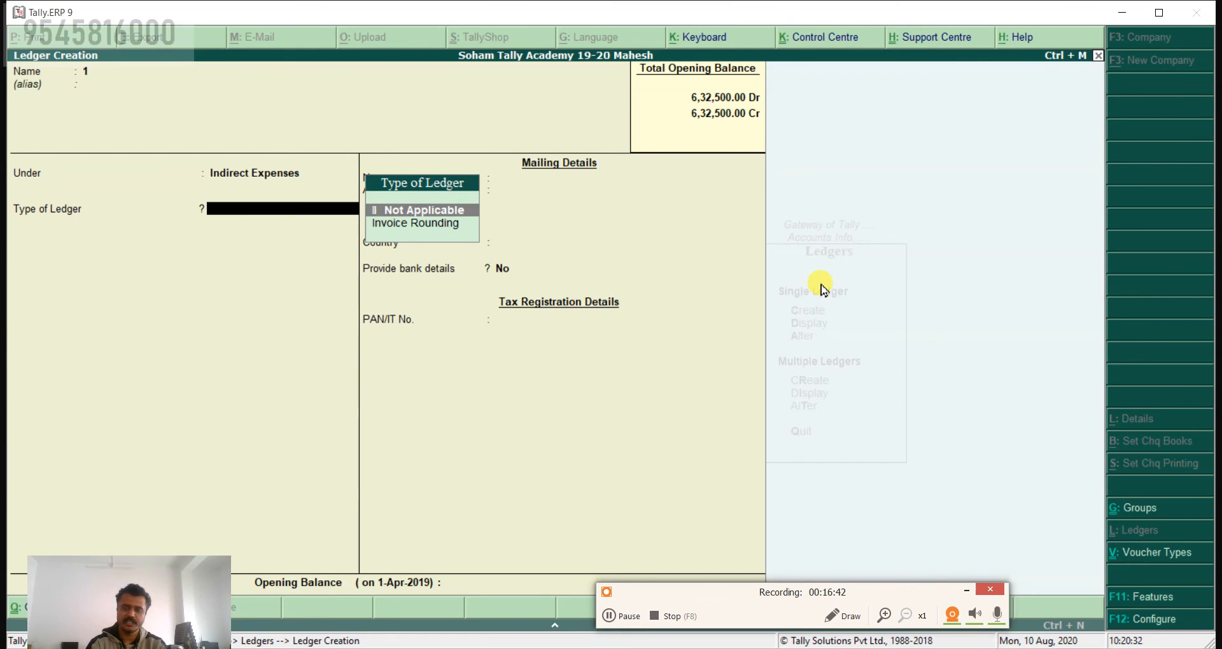
key(BackSpace)
Step: Change the ledger's group to Income (Direct) and go back to the Under field
key(Up)
key(Up)
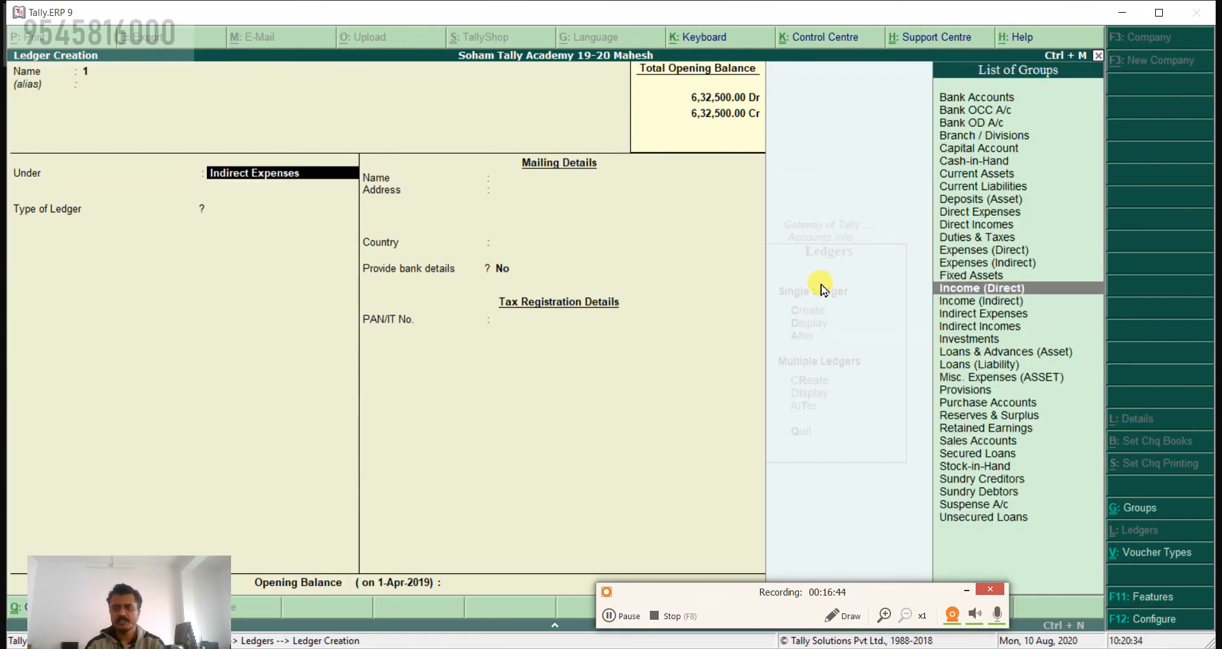
key(Return)
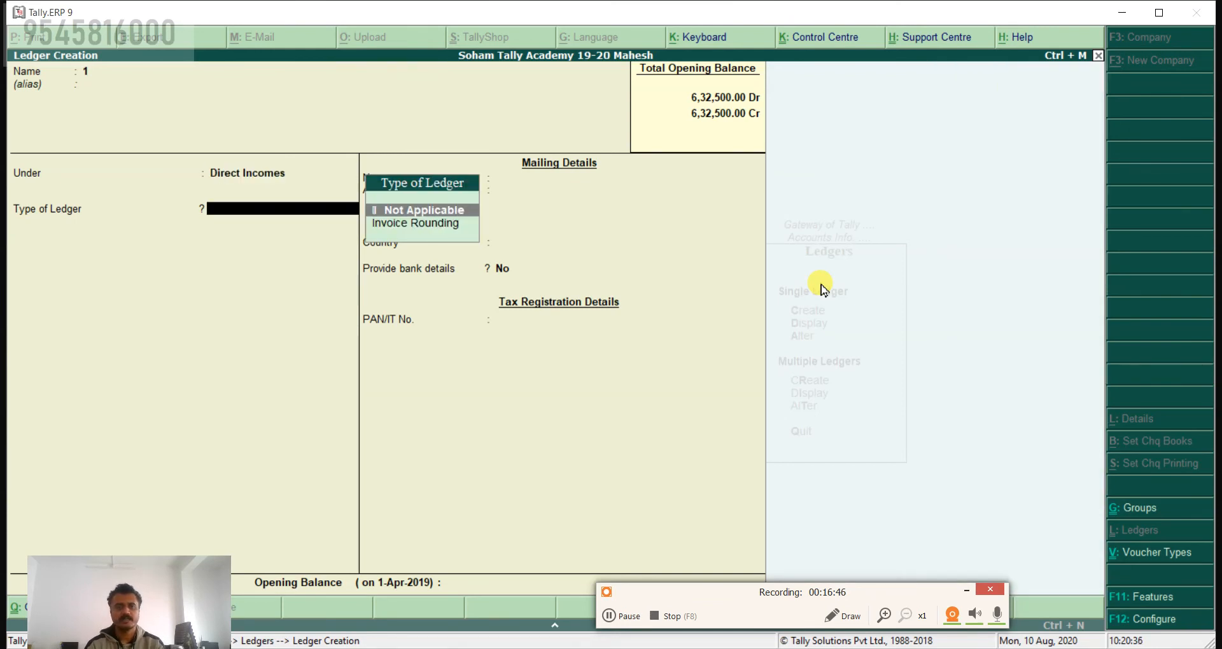
key(BackSpace)
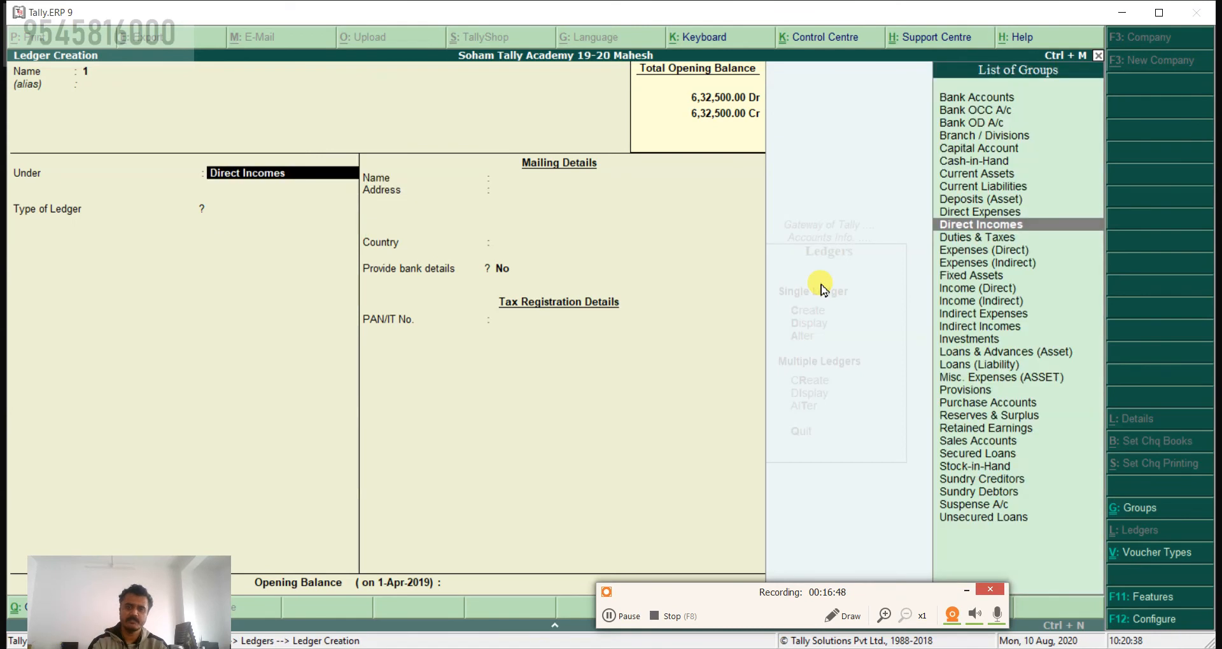
Step: Change the ledger's group to Income (Indirect) and go back to the Under field
key(Down)
key(Down)
key(Down)
key(Down)
key(Down)
key(Down)
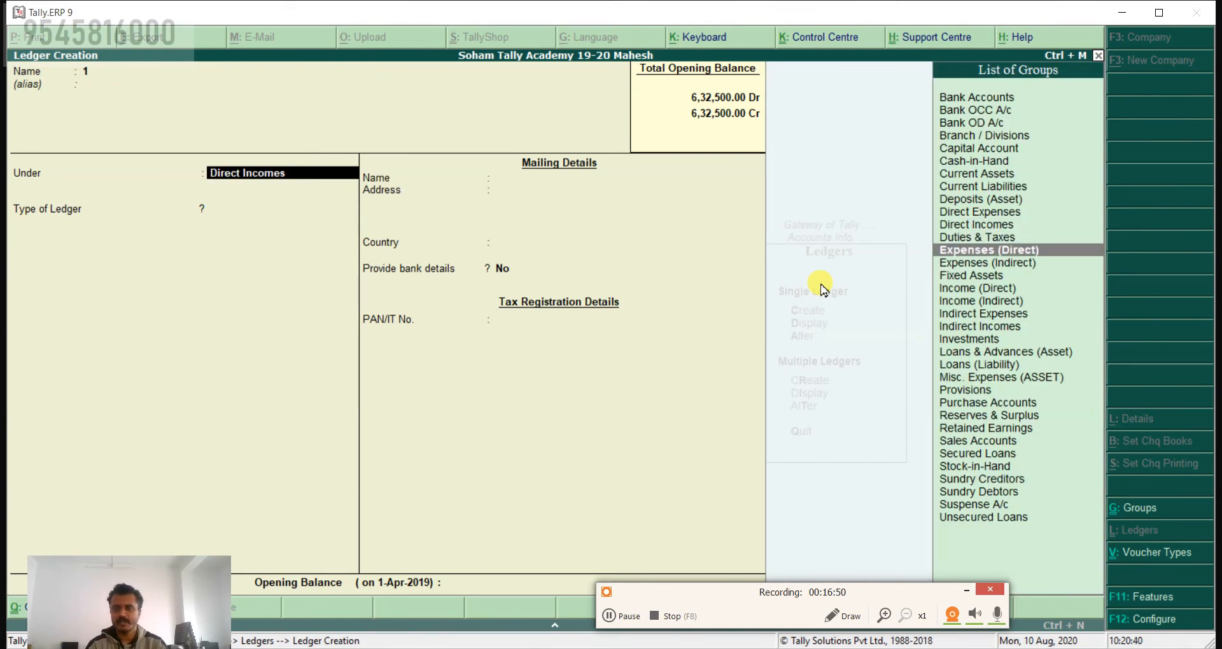
key(Return)
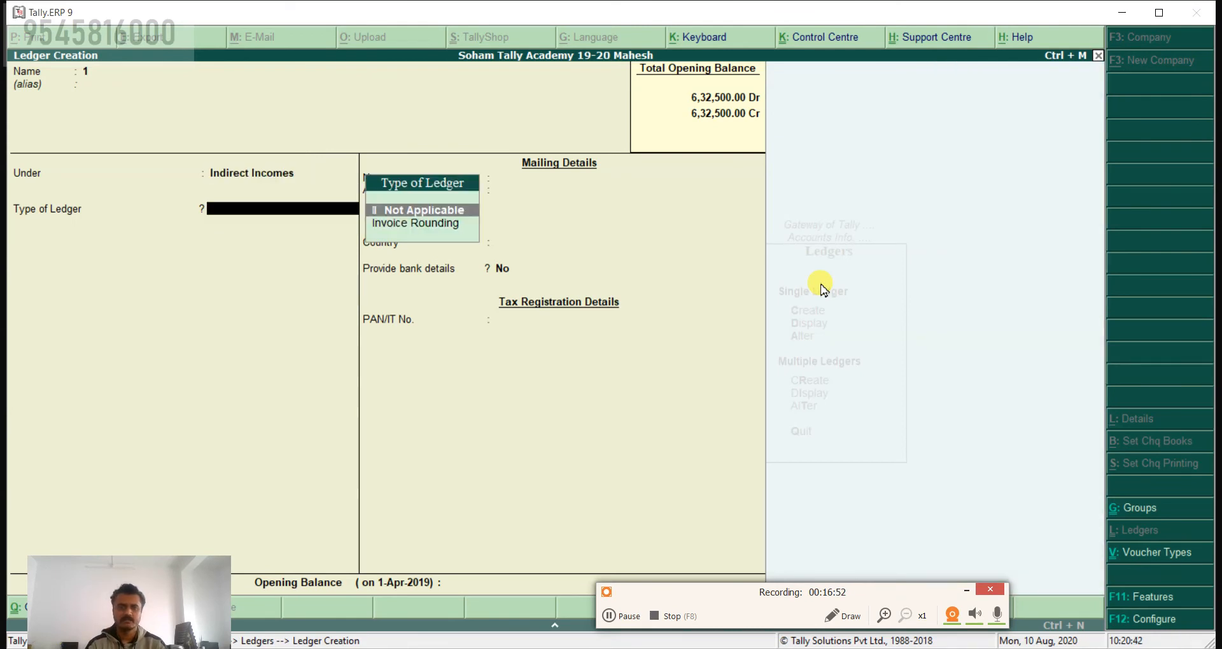
key(BackSpace)
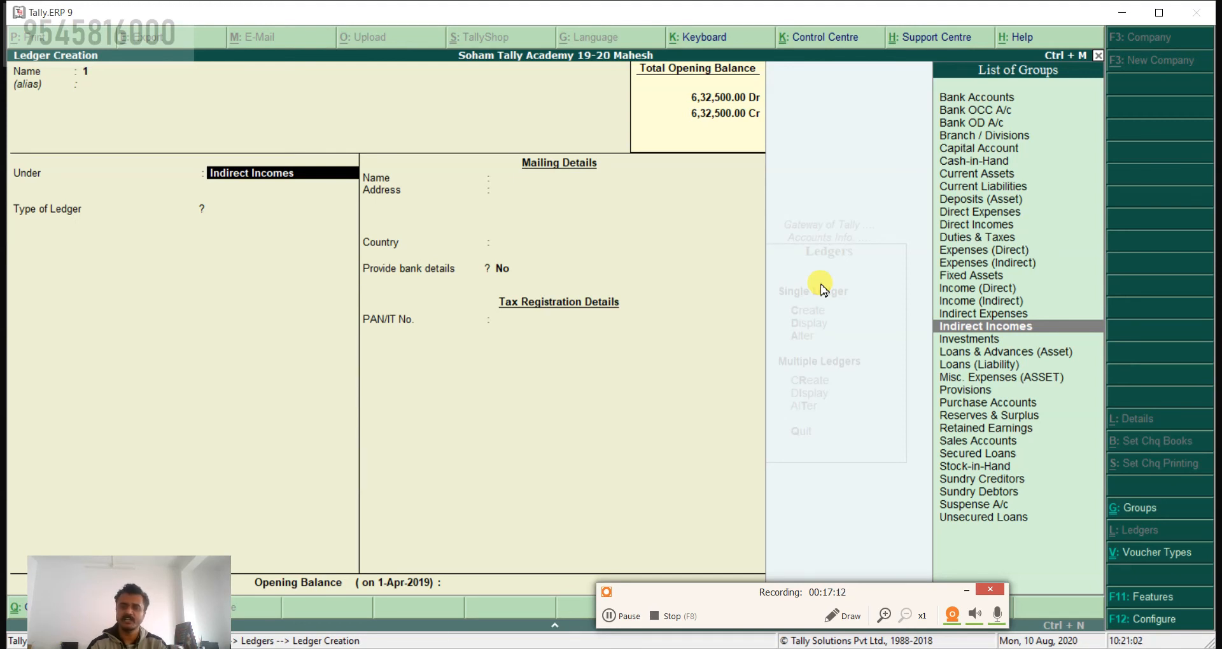
Step: Place the ledger under Reserves & Surplus to show its parent group, and return to the Under field
key(Down)
key(Down)
key(Down)
key(Down)
key(Down)
key(Down)
key(Down)
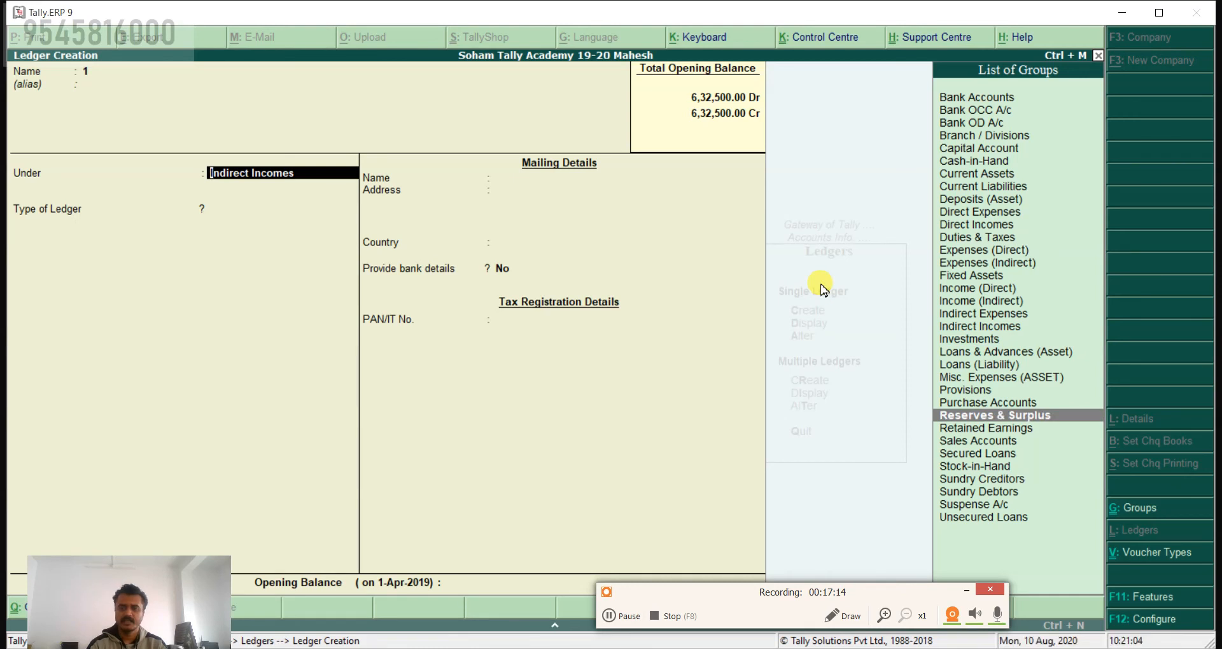
key(Down)
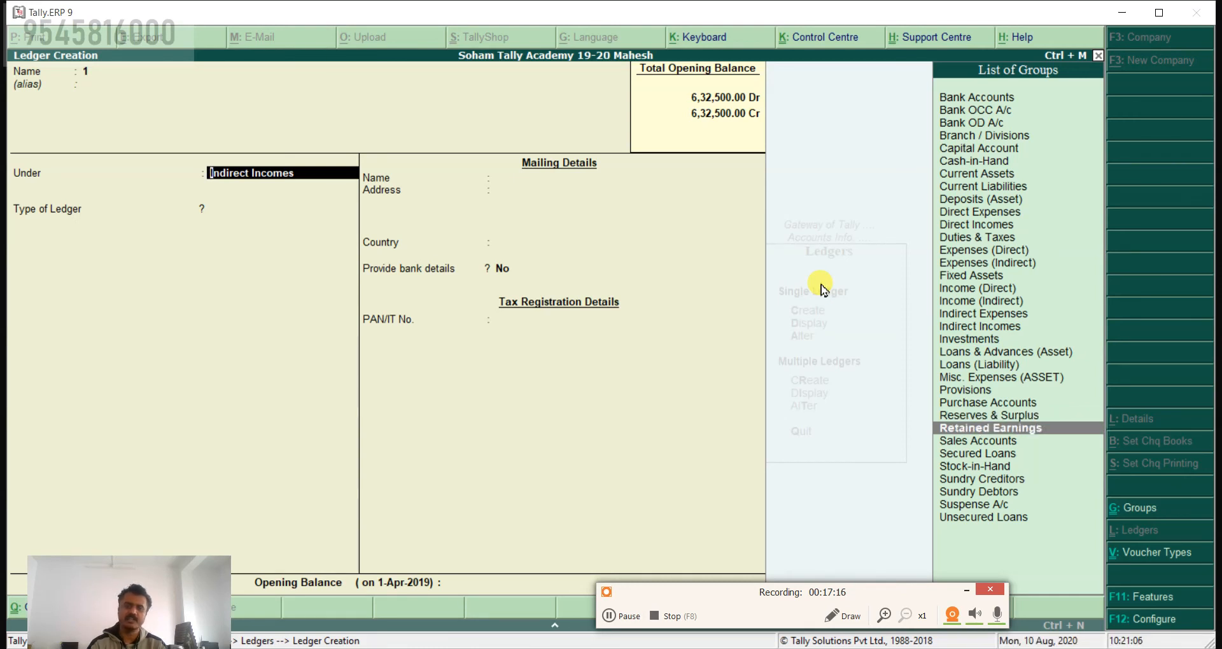
key(Up)
key(Return)
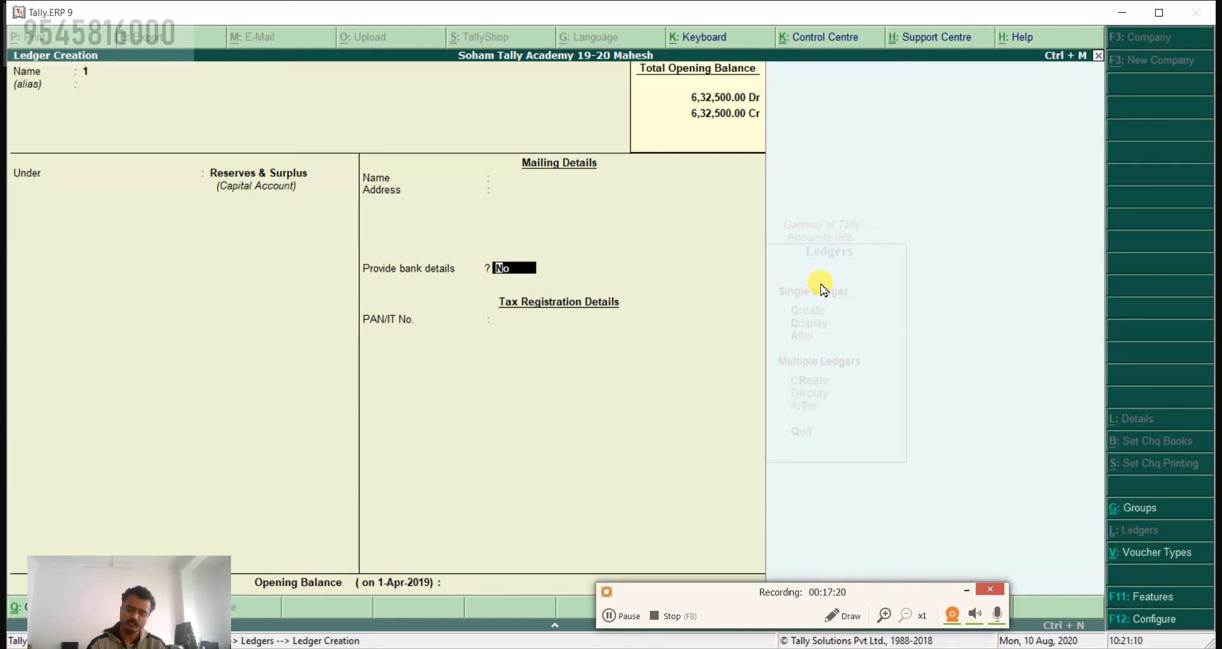
key(BackSpace)
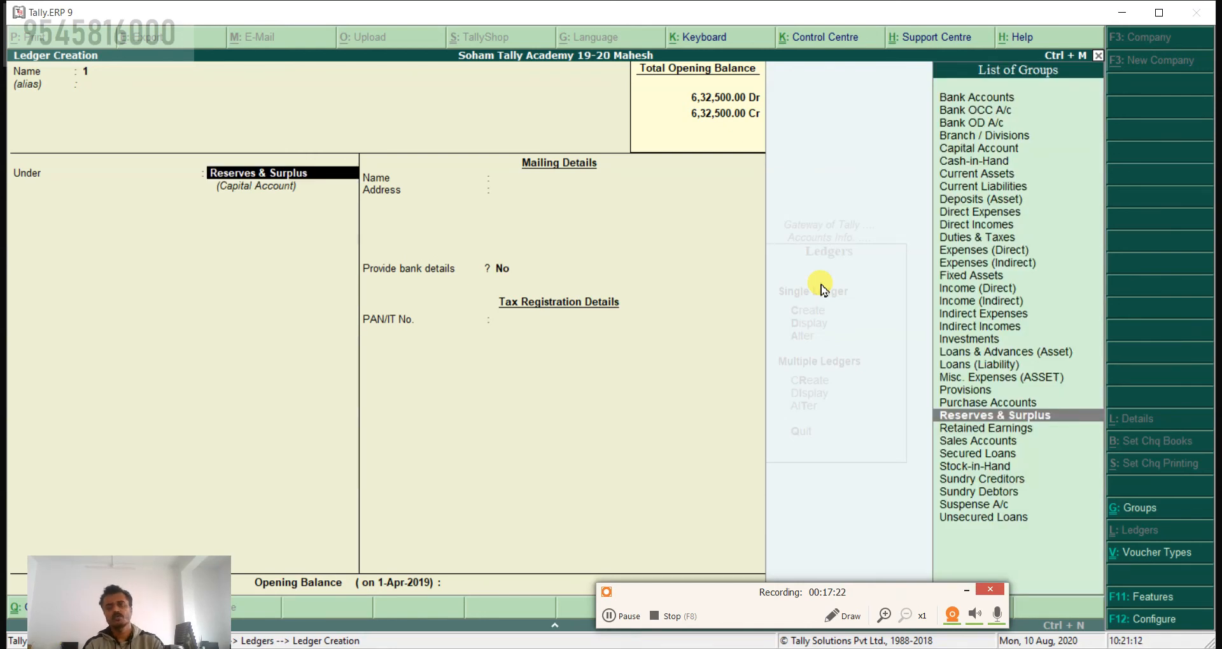
Step: Discard the unsaved ledger and go back to the Gateway of Tally
key(BackSpace)
key(Escape)
key(Return)
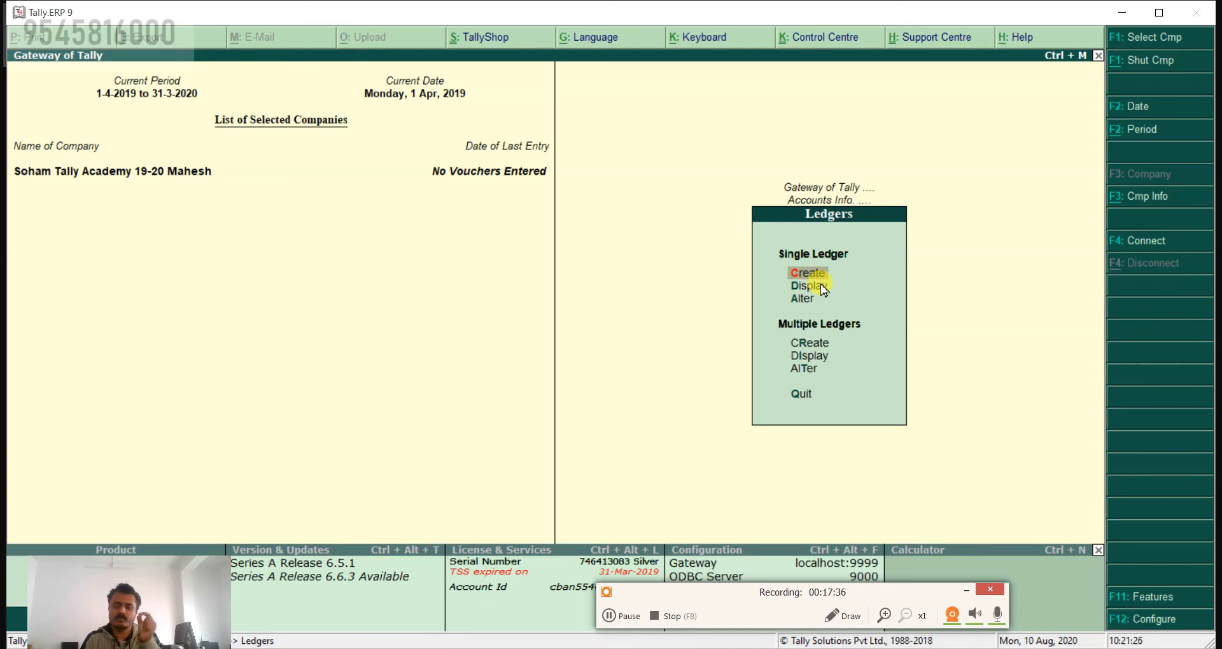
key(Escape)
key(Escape)
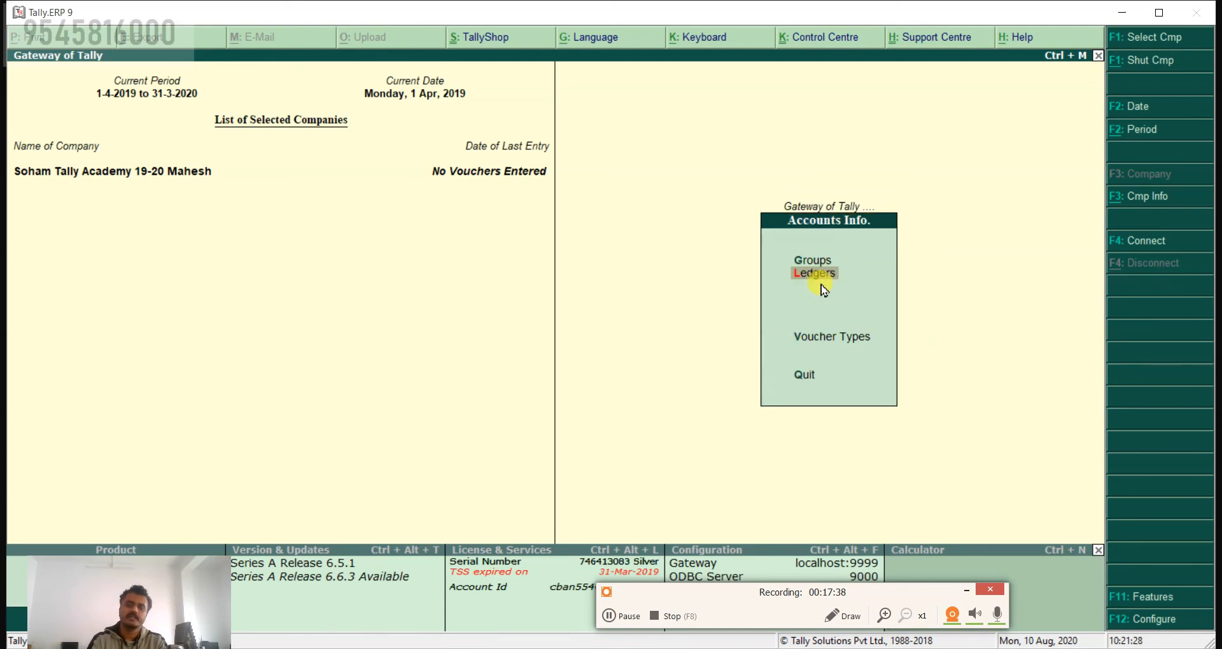
Step: Open the Profit & Loss A/c report from the Gateway of Tally
key(Down)
key(Down)
key(Down)
key(Down)
key(Down)
key(Down)
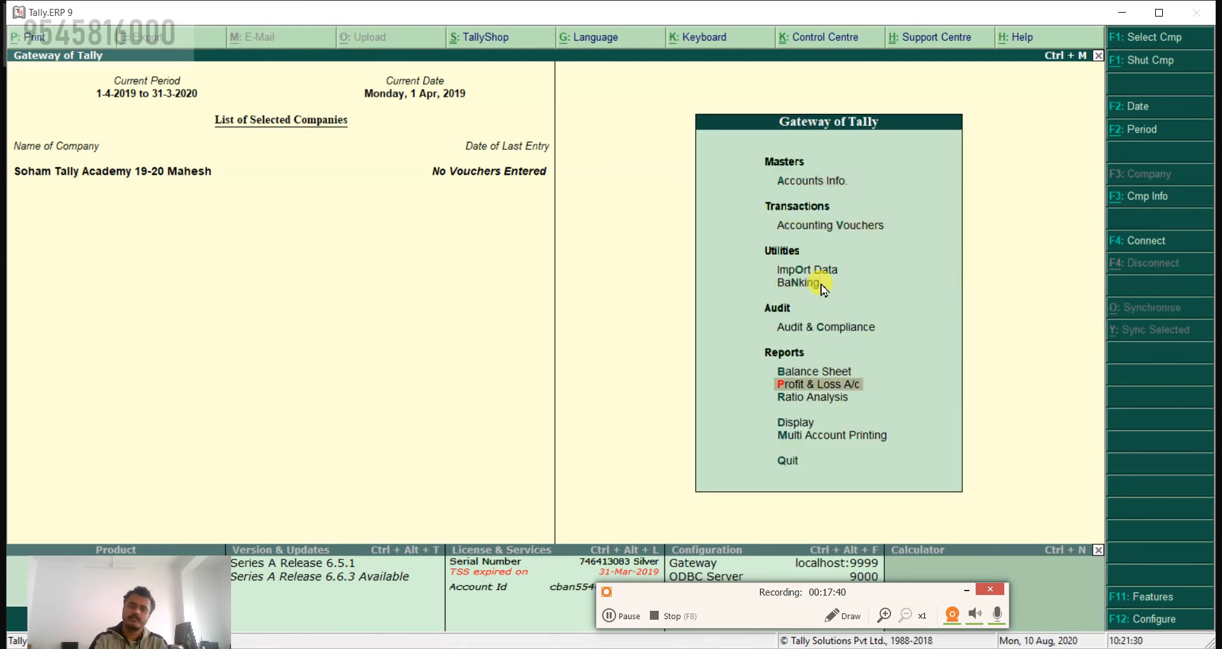
key(Return)
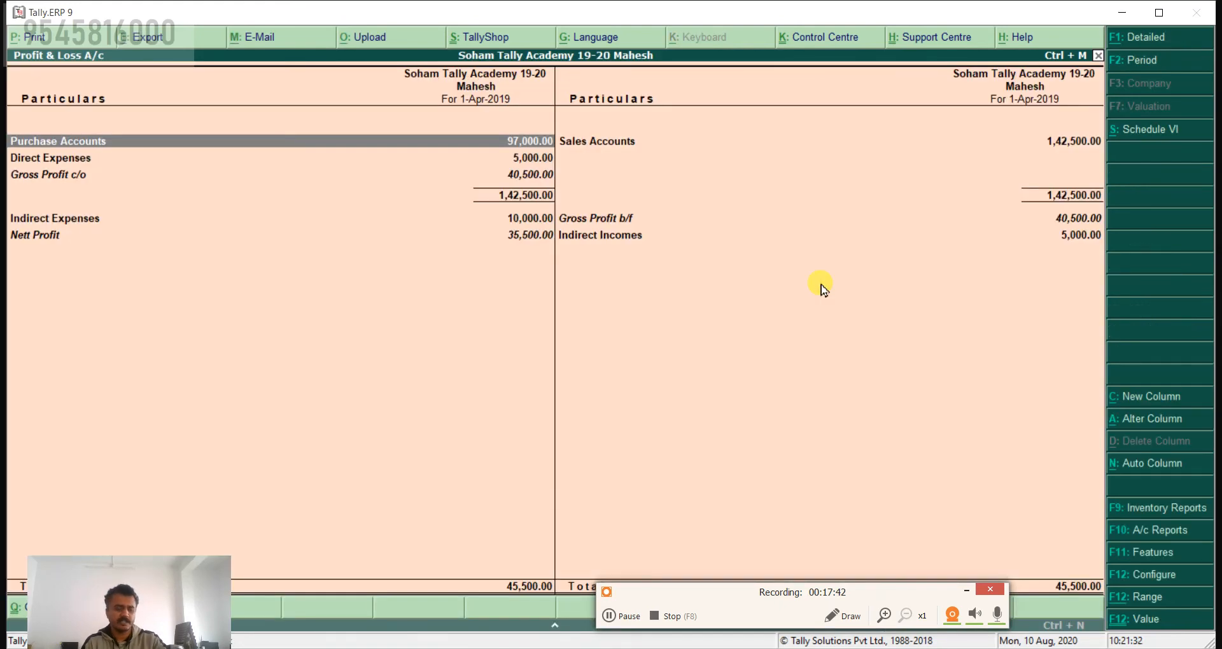
Step: Expand the Profit & Loss A/c report to its detailed view, and return to the Gateway of Tally
key(alt+F1)
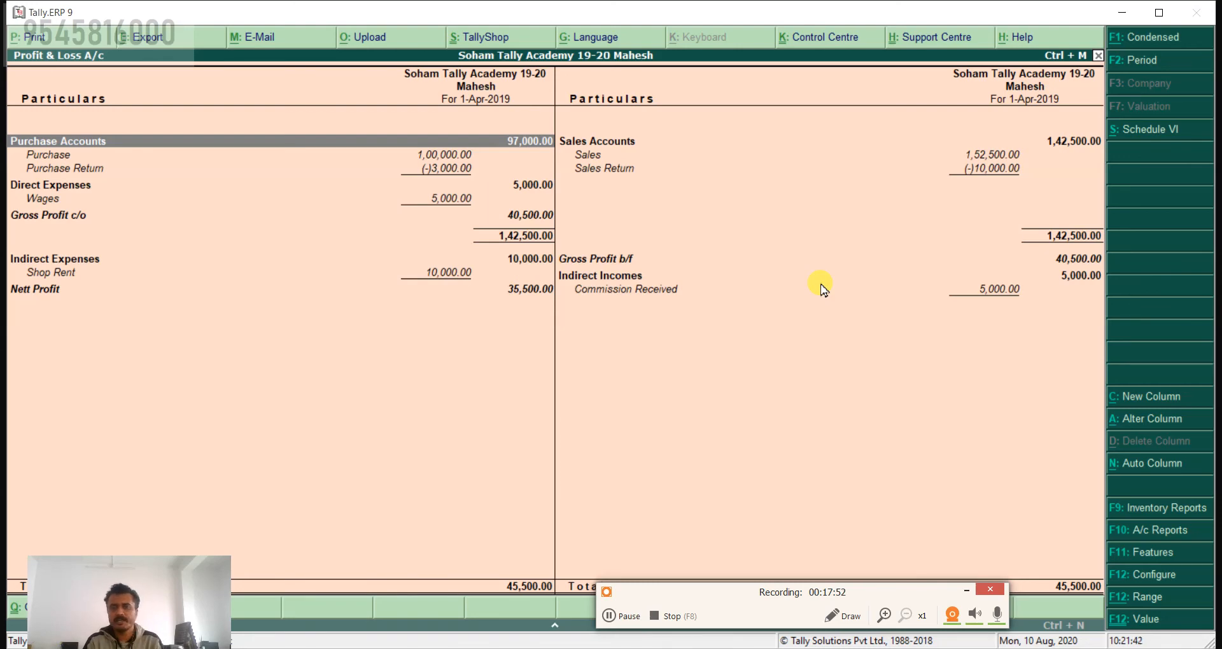
key(Escape)
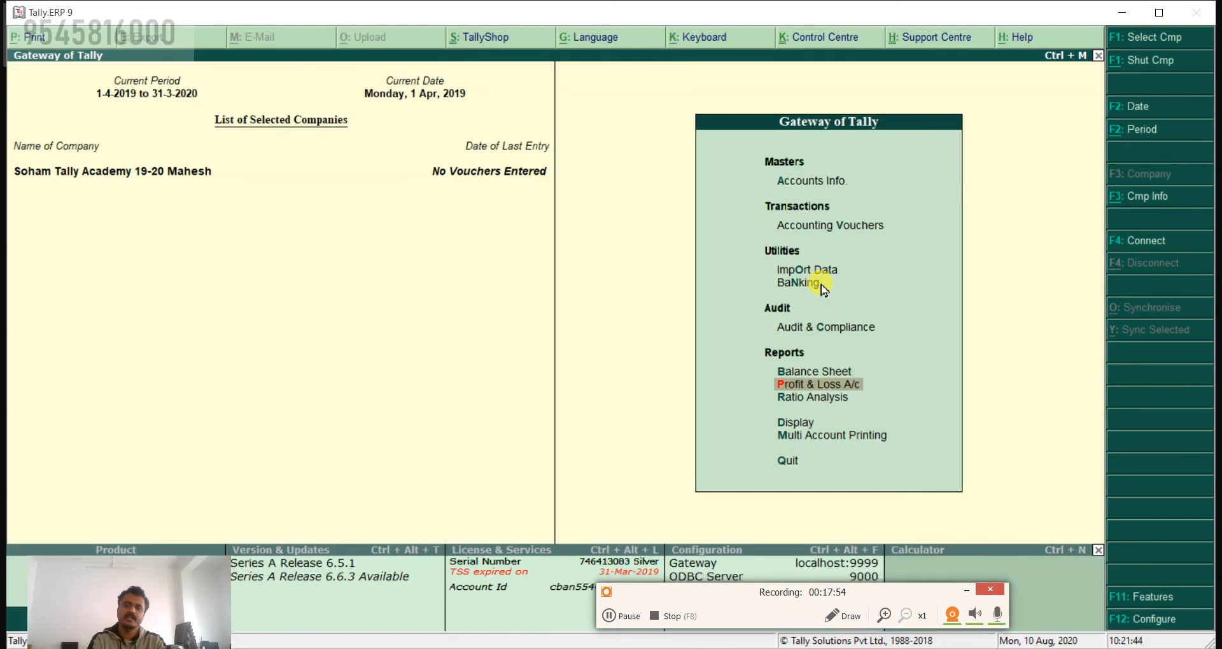
Step: Open the Balance Sheet report from the Gateway of Tally and expand it to its detailed view
key(Up)
key(Return)
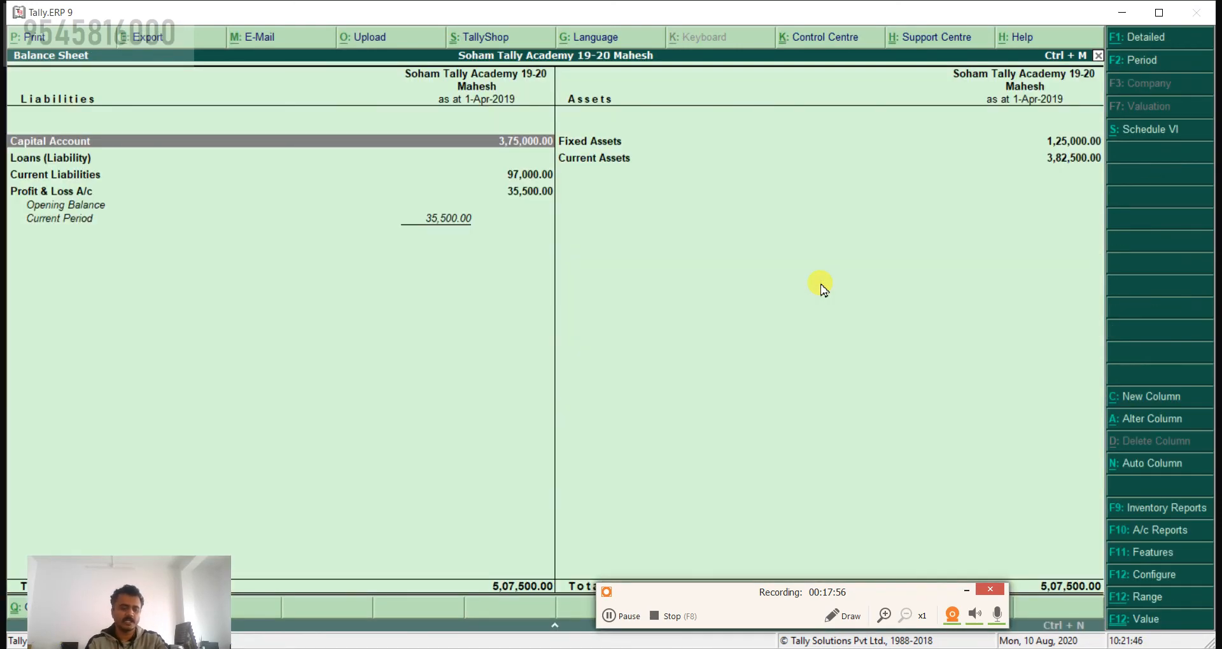
key(alt+F1)
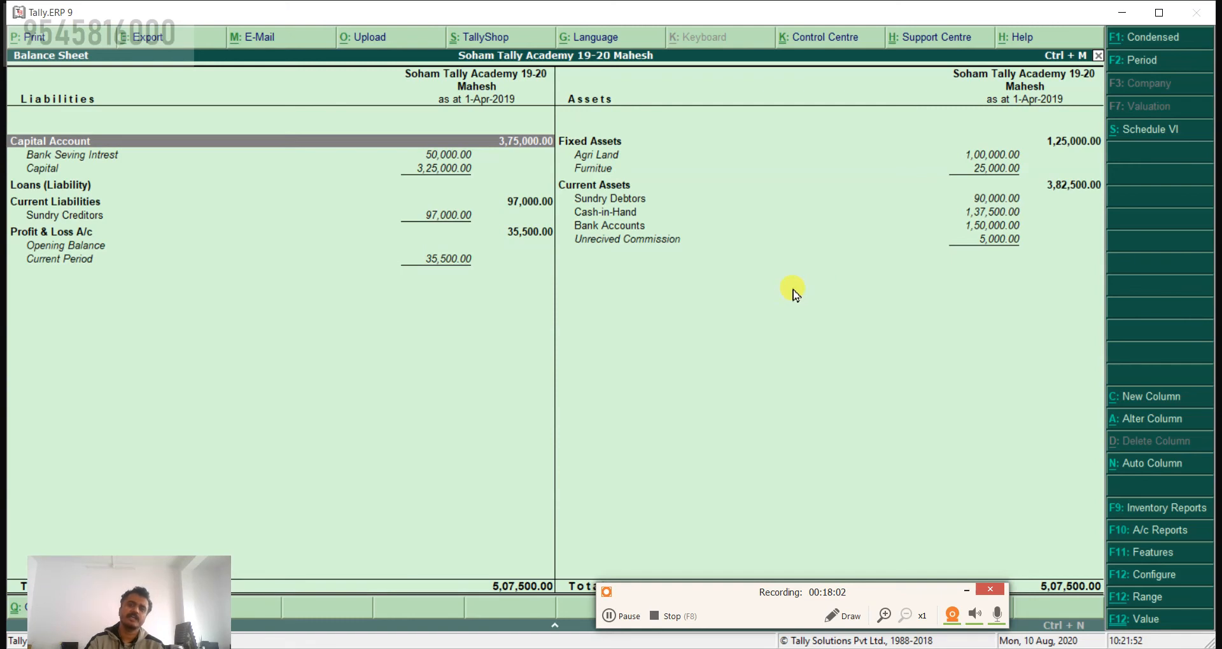
Step: Outline the Profit & Loss A/c section of the Balance Sheet with a red rectangle, undo the mark and leave drawing mode
click(835, 611)
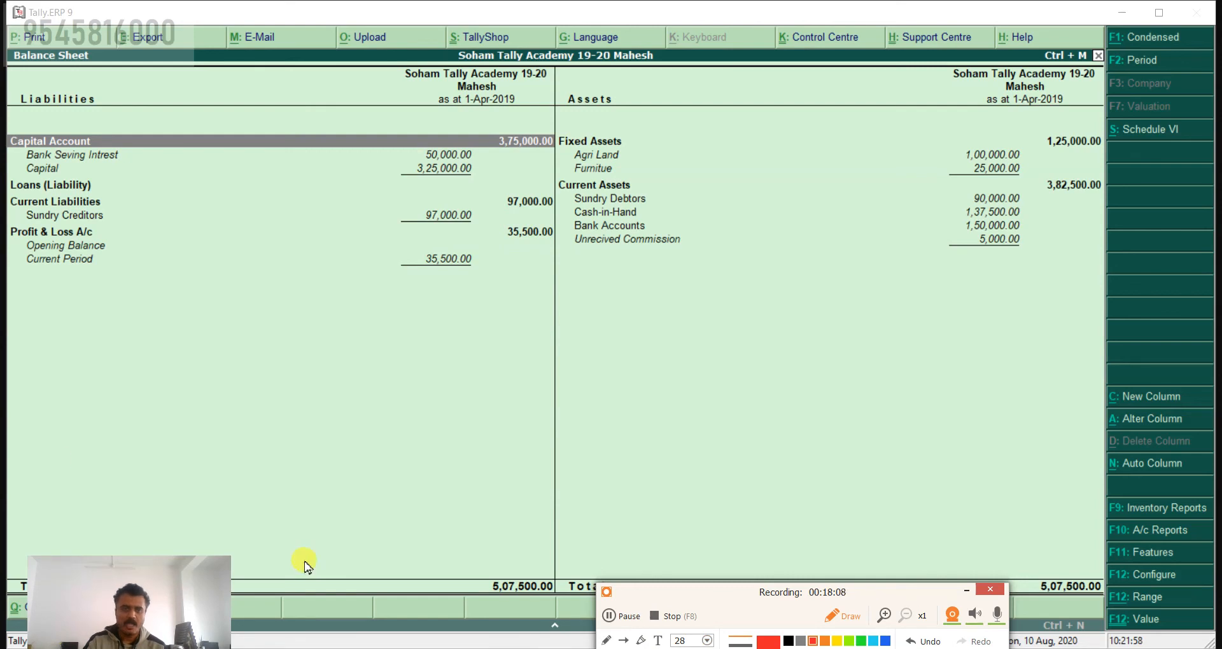
mouse_move(11, 219)
mouse_down()
mouse_move(104, 276)
mouse_move(554, 303)
mouse_up()
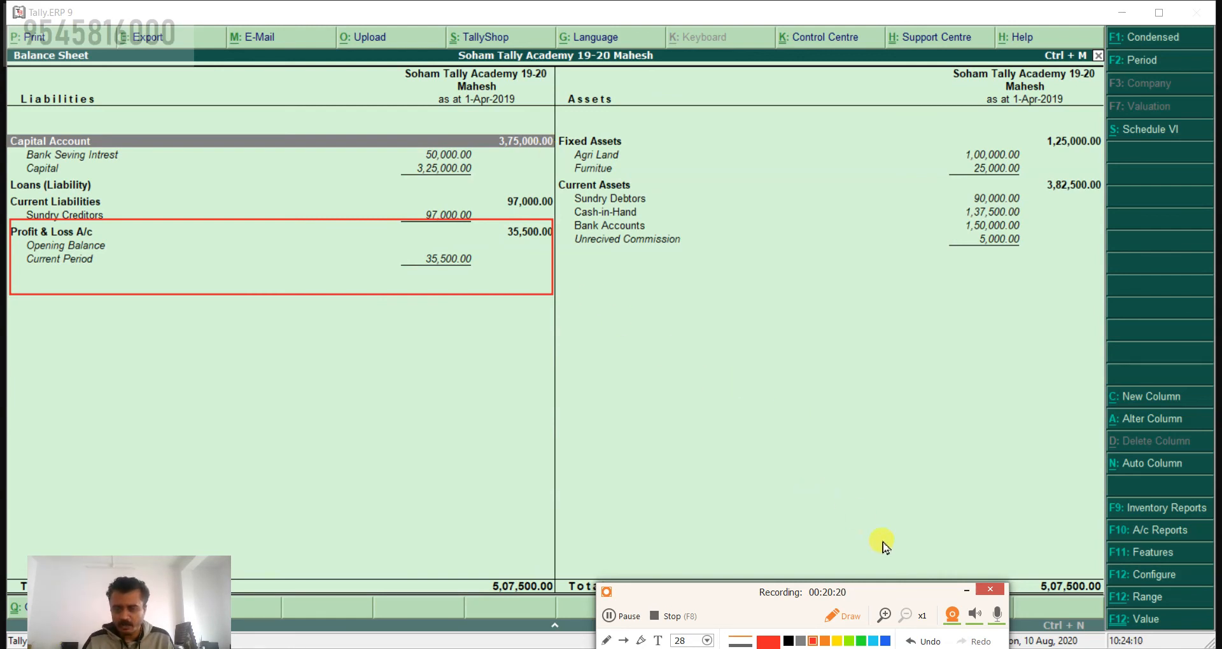
click(917, 644)
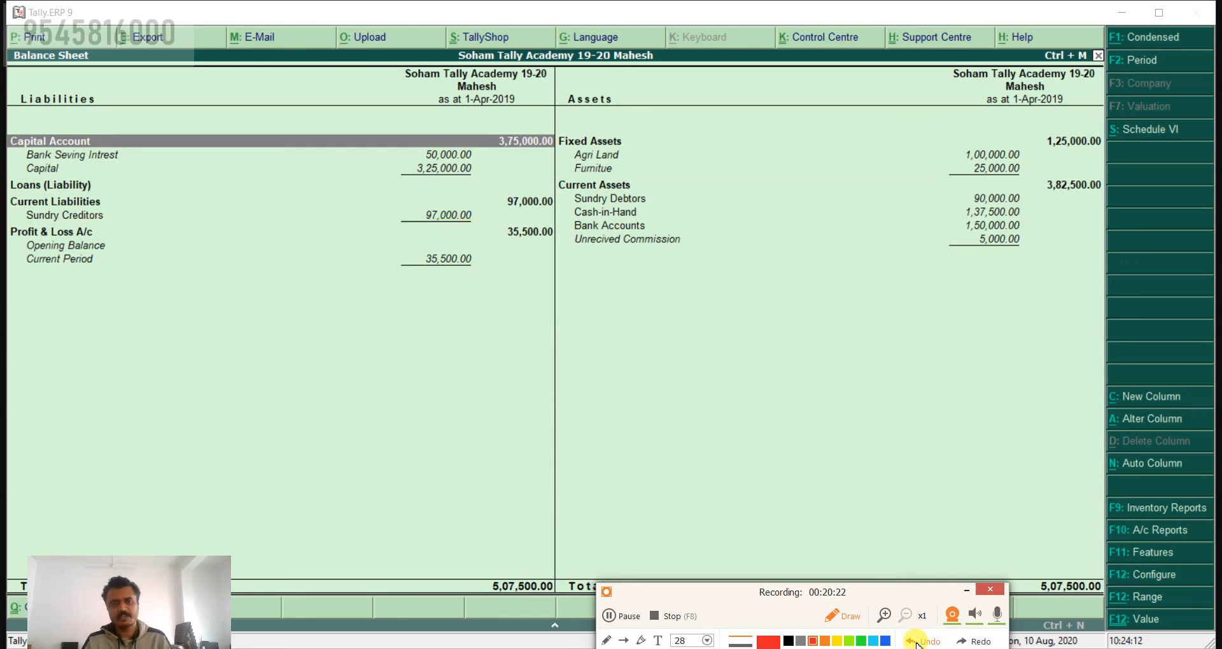
key(Escape)
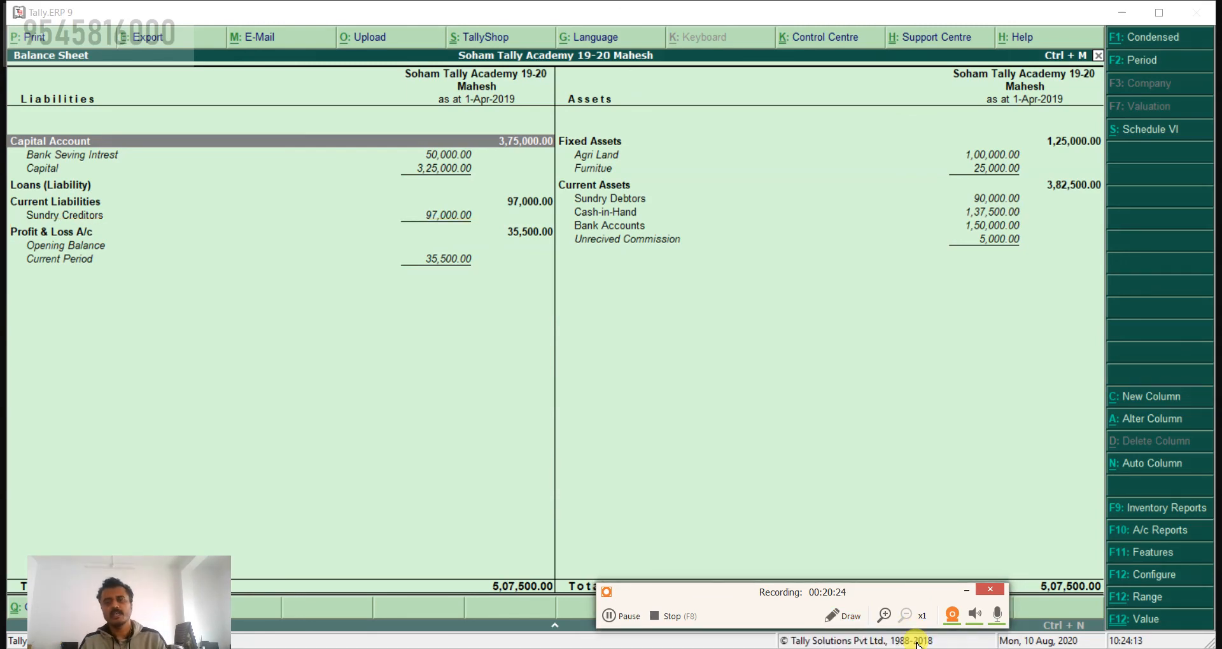
Step: Leave the Balance Sheet and open Accounting Vouchers from the Gateway of Tally
click(798, 473)
key(Escape)
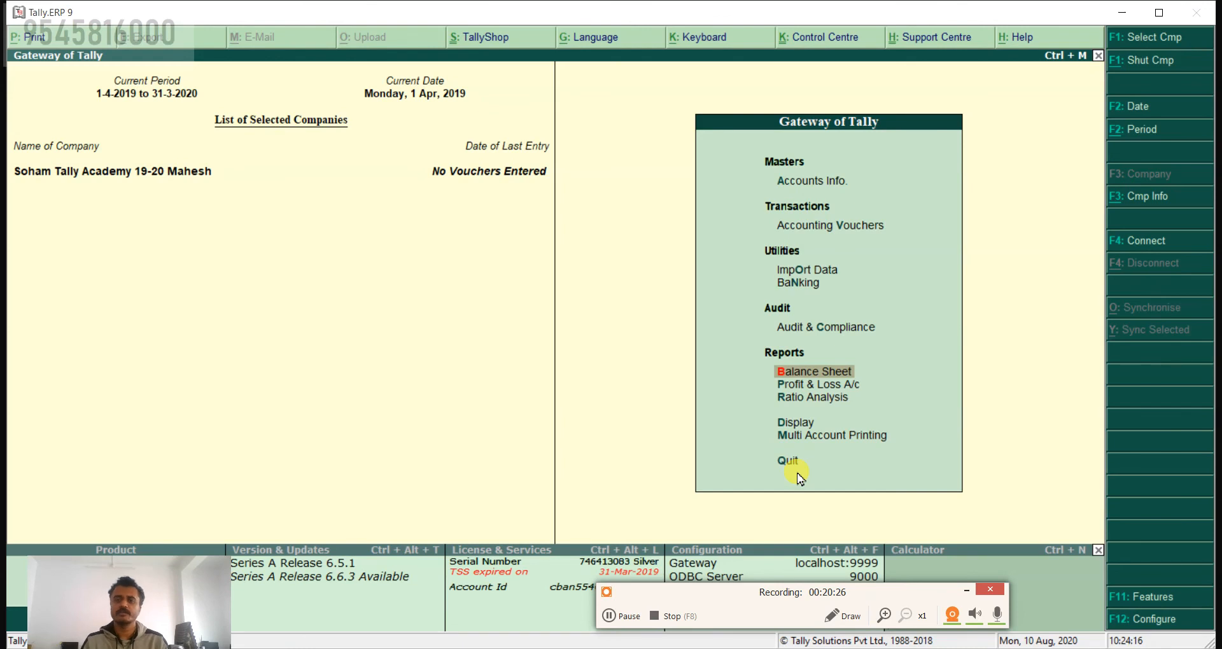
key(Up)
key(Up)
key(Up)
key(Up)
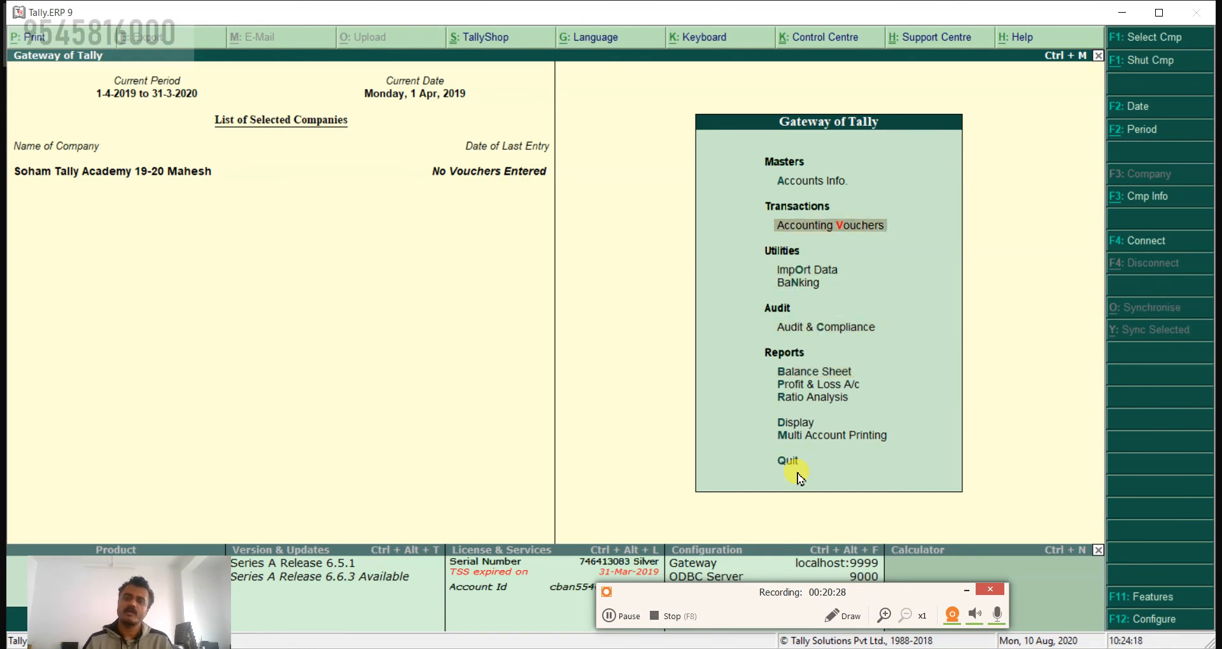
key(Return)
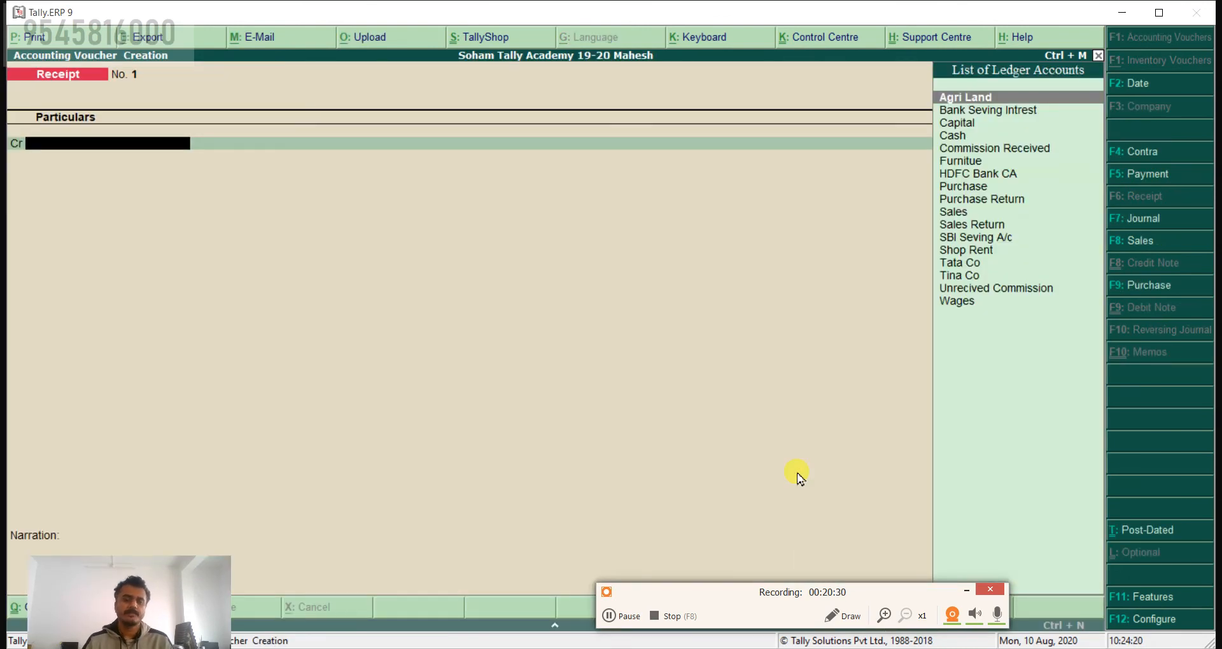